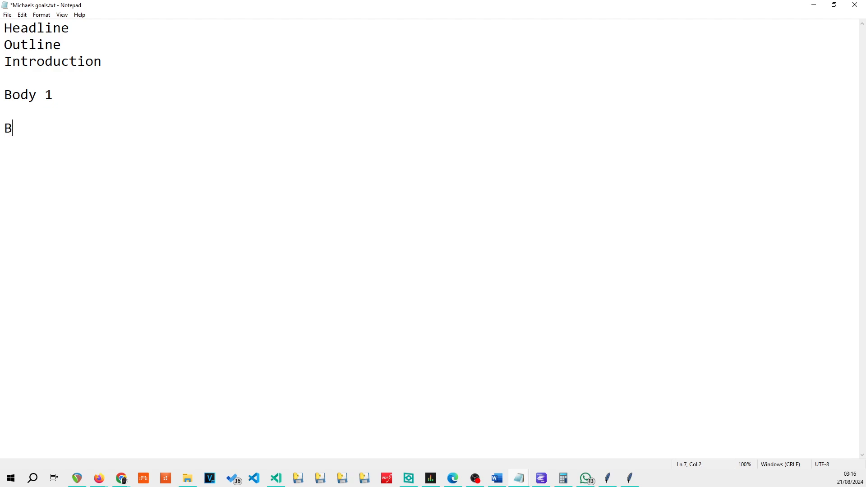
Step: Continue the list with the lines Body 2, Body 3, Body 4, Body 5 and, after a blank line, Conculsion
type("2")
key("Return")
type("Body 3 ")
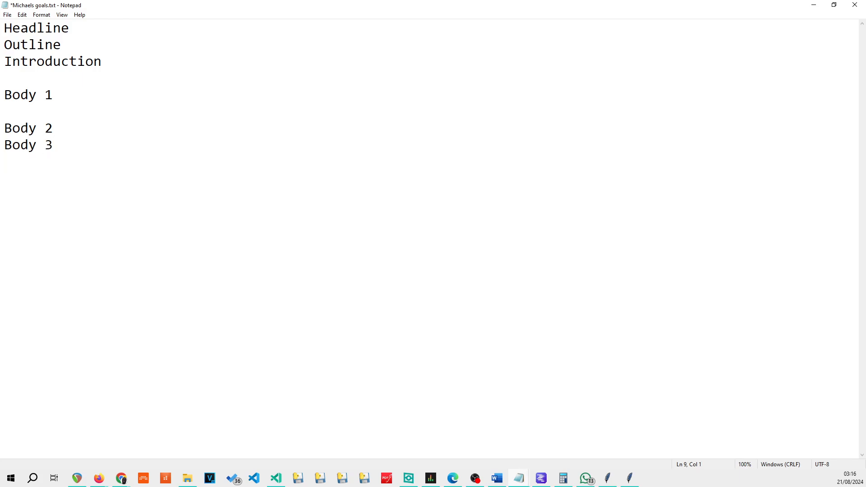
type("Body 4")
key("Return")
type("Body ")
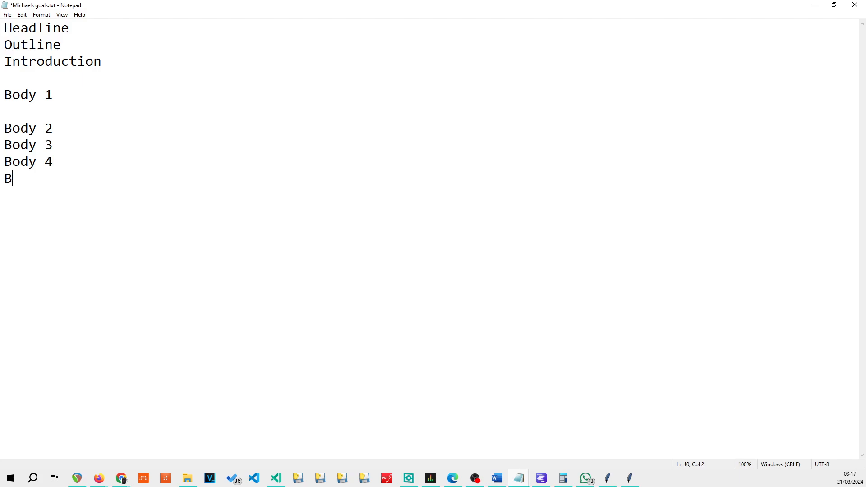
type("5  ")
type("Con")
type("cu")
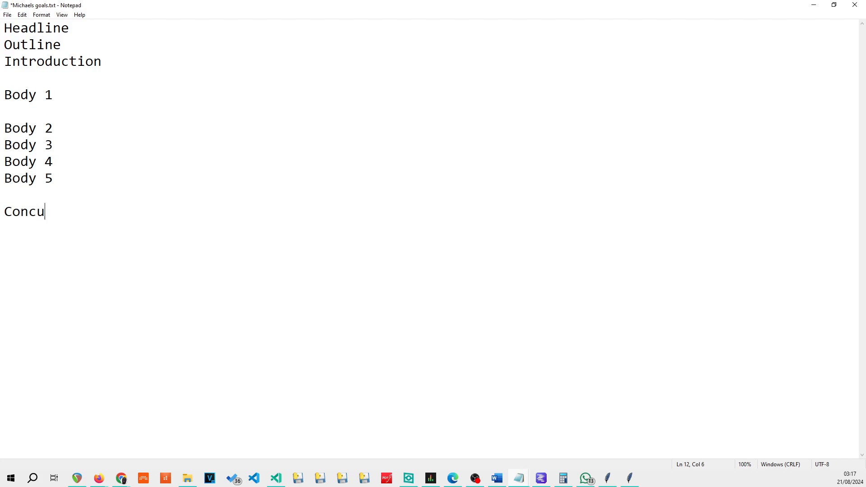
type("lsion")
Step: Insert a blank line after each of the lines Body 2, Body 3 and Body 4
left_click(45, 109)
left_click_drag(72, 140, 69, 130)
left_click(69, 130)
key("Return")
left_click(62, 160)
key("Return")
left_click(62, 194)
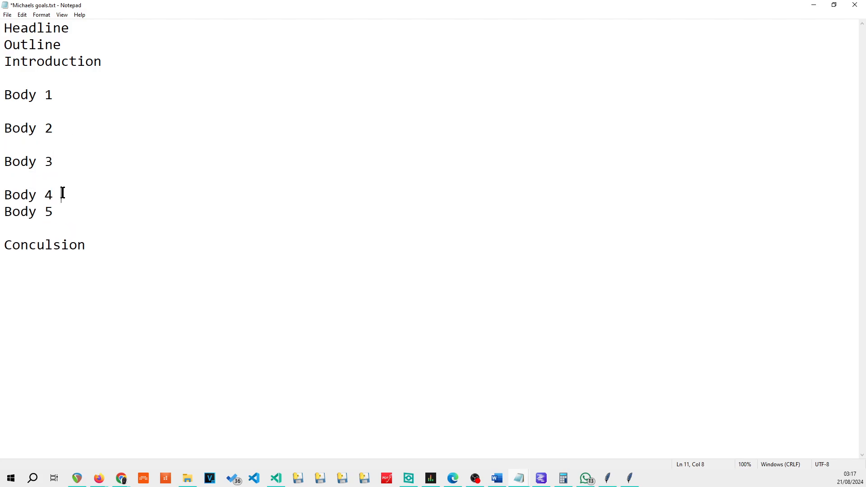
key("Return")
left_click(69, 228)
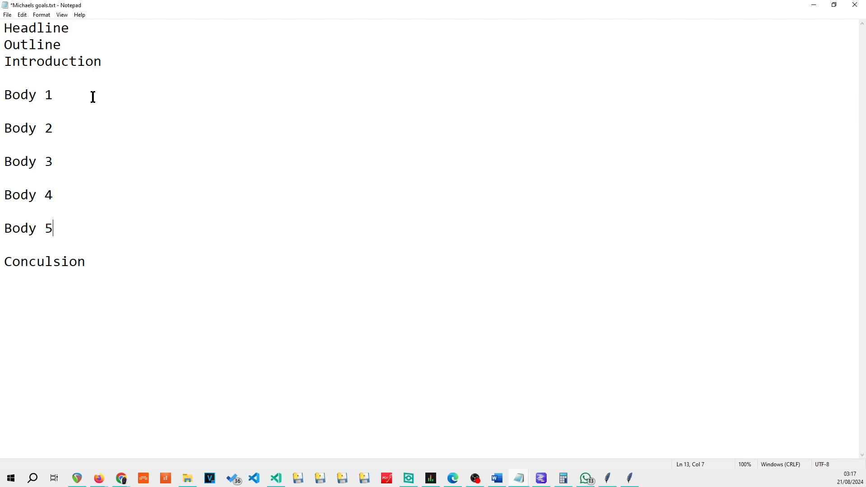
Step: Add the line "Why they should read on" directly below Introduction
left_click(75, 94)
left_click(131, 66)
key("Return")
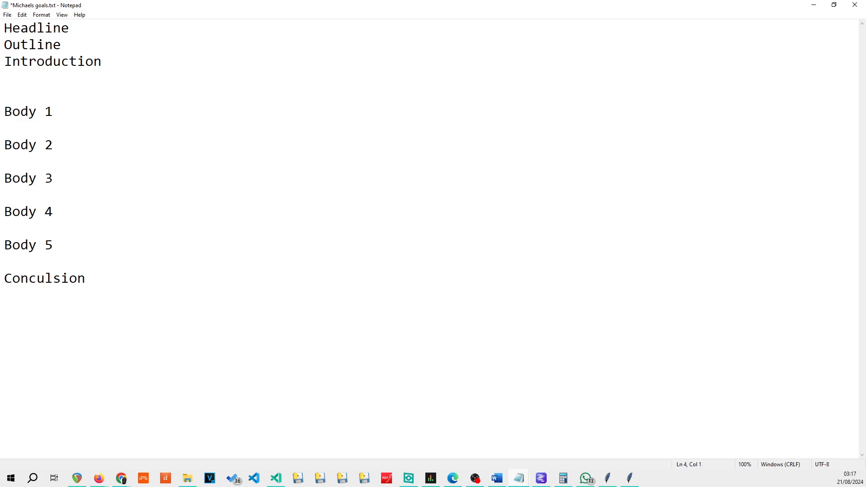
type("Why they shou")
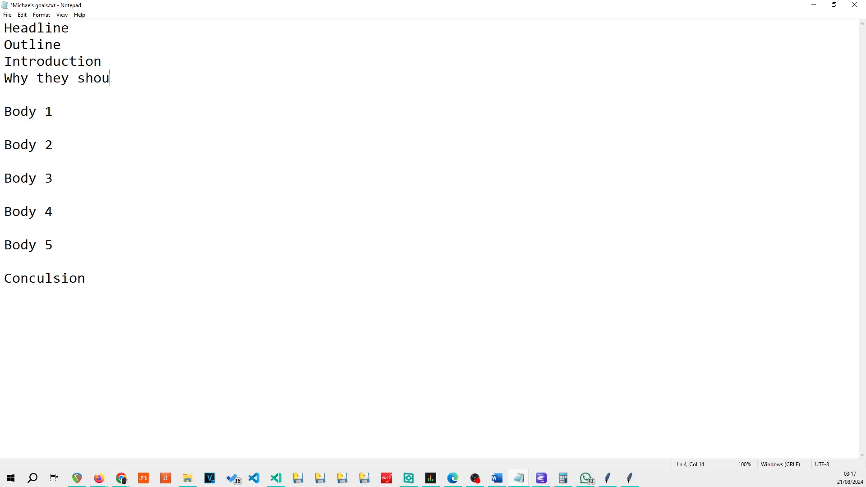
type("ld read on")
Step: Add the line "Emphasize the common mistakes" directly below Body 1
left_click(75, 113)
key("Return")
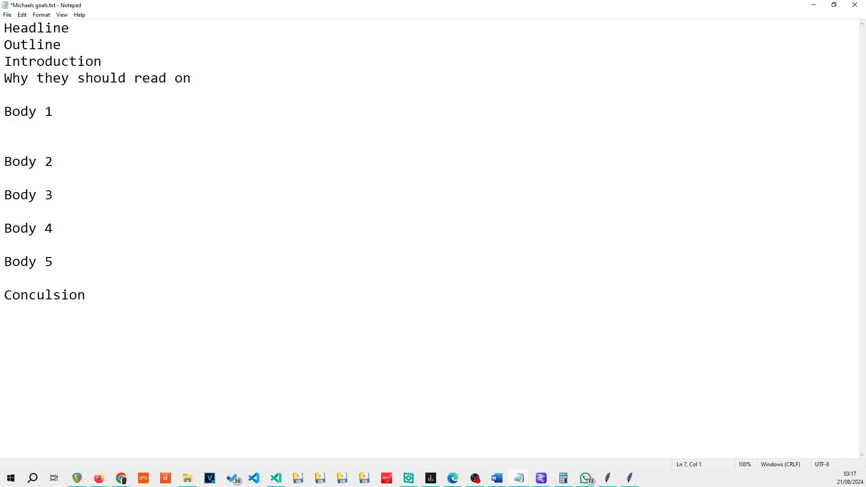
type("Emphasix")
key("BackSpace")
type("ze the")
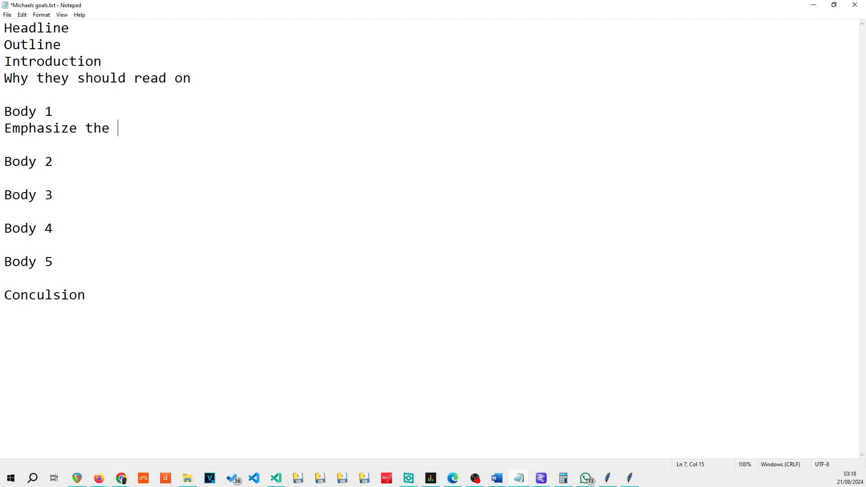
type("common mi")
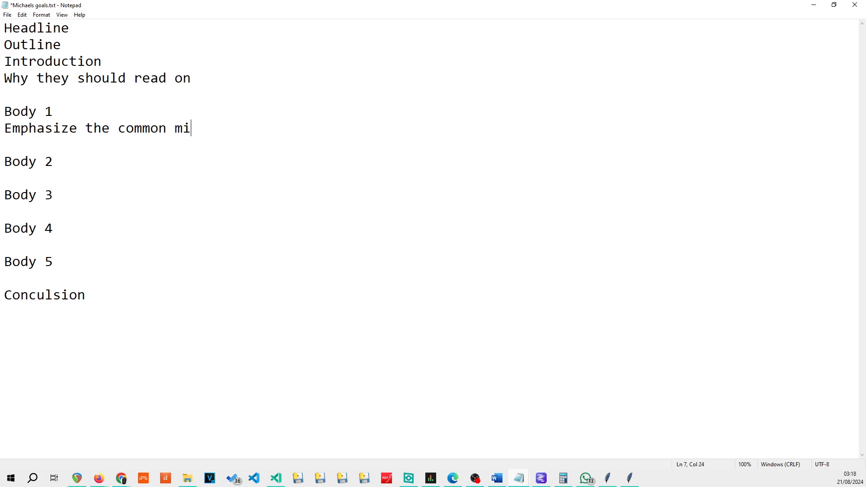
type("stakes")
Step: Add the line "Enlarge the pain from the mistakes" directly below Body 2
left_click(86, 162)
key("Return")
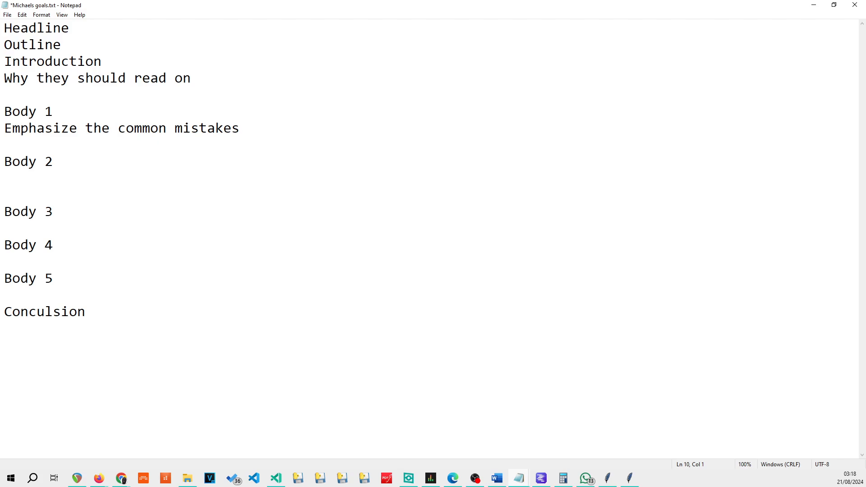
type("Enlarge the pai")
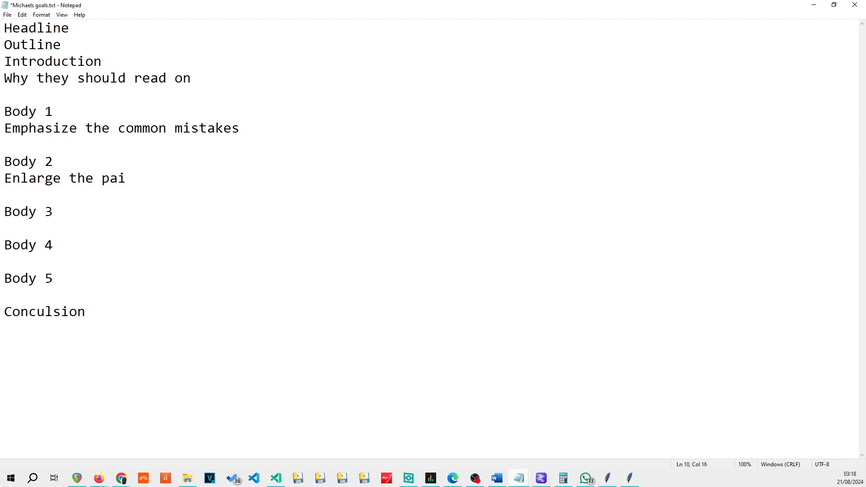
type("n from the mis")
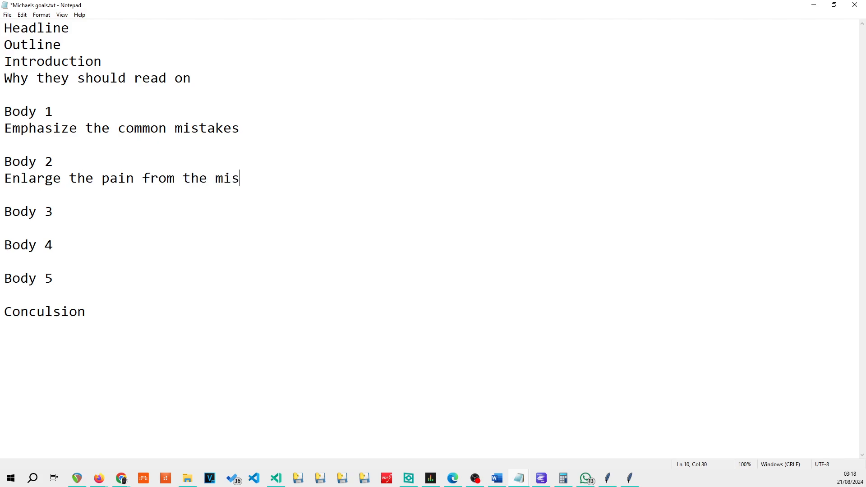
type("takes")
Step: Add the line "Drive in benefits of avoiding these mistakes" directly below Body 3
left_click(93, 211)
key("Return")
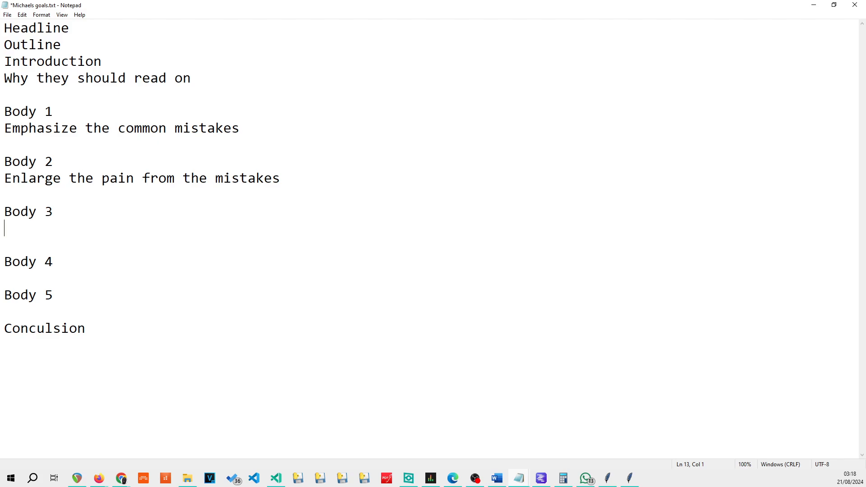
type("Drive")
type(" in th")
key("BackSpace")
key("BackSpace")
key("BackSpace")
key("BackSpace")
key("BackSpace")
type("in benefits ")
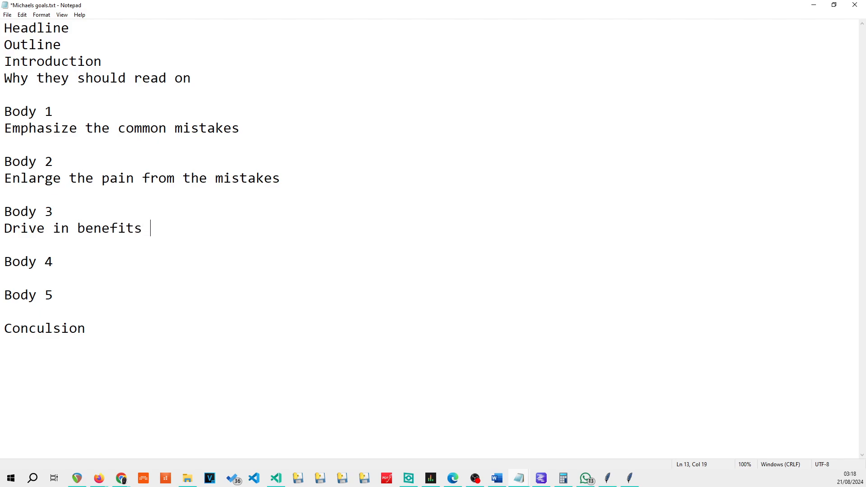
type("of")
type("avoiding this")
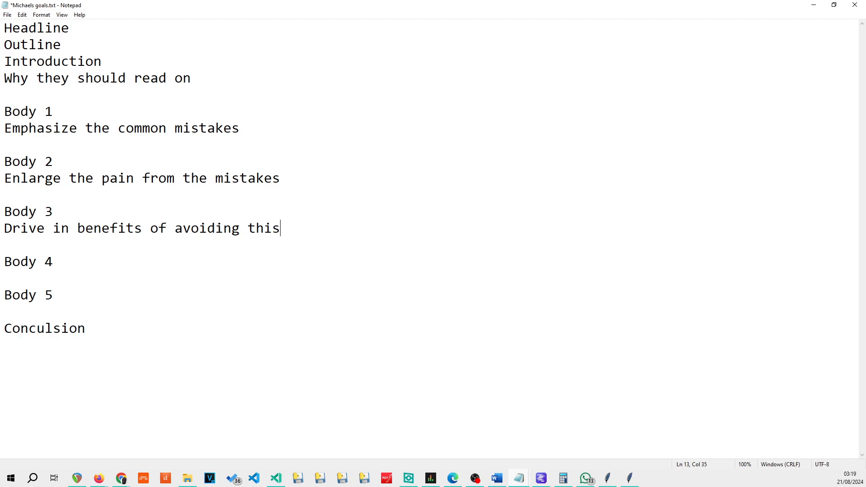
key("BackSpace")
key("BackSpace")
type("ese mistakes")
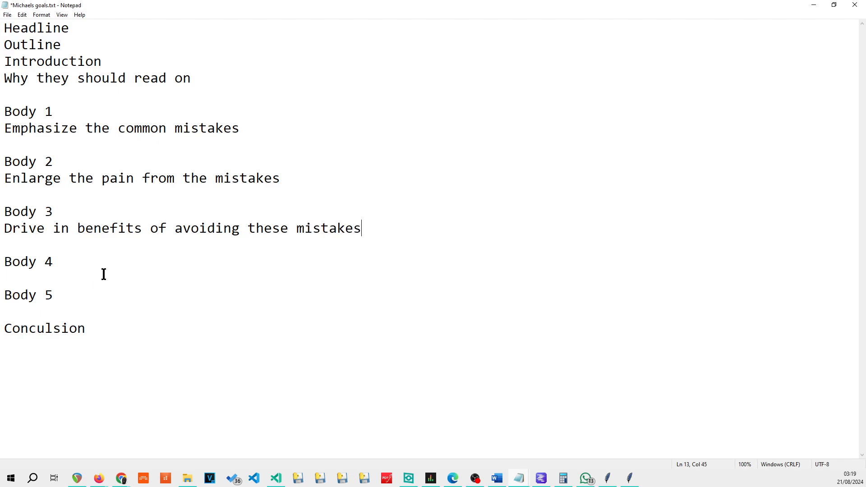
Step: Add the line "Intoduce the solution" directly below Body 4
left_click(104, 257)
key("Return")
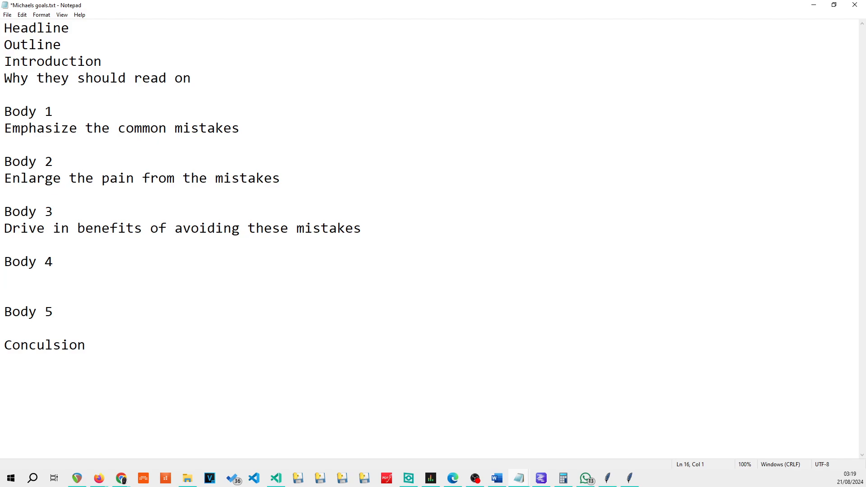
type("Intoduce the ")
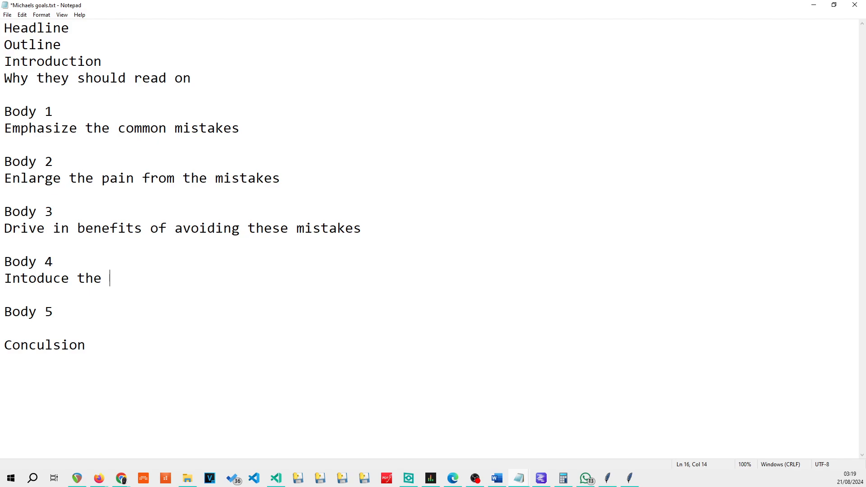
type("solution")
Step: Add the line "Give practical strategies for the solution" directly below Body 5
left_click(81, 315)
key("Return")
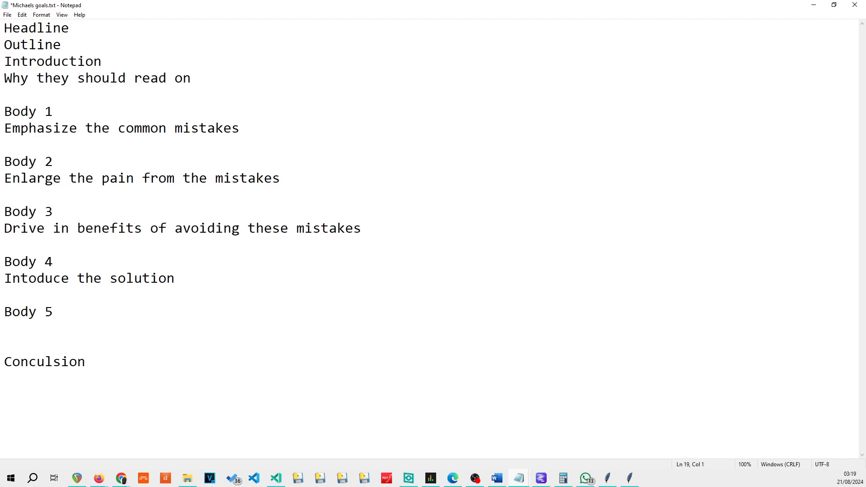
type("Give practi")
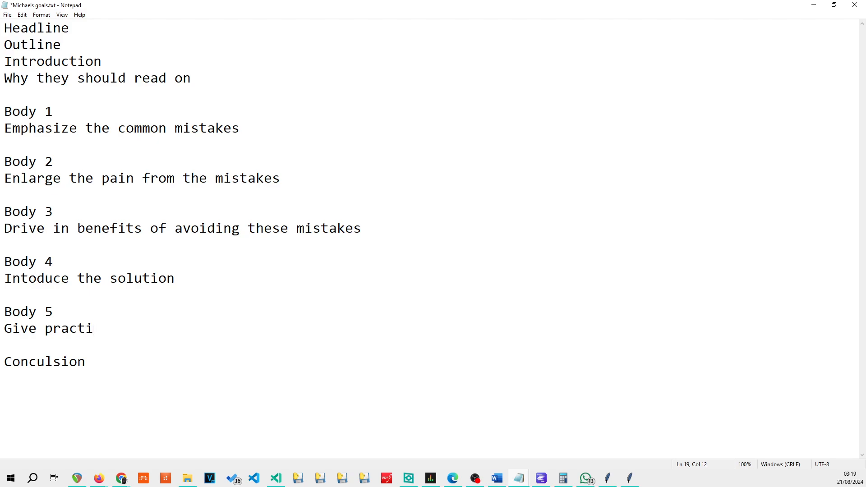
type("cal strategies")
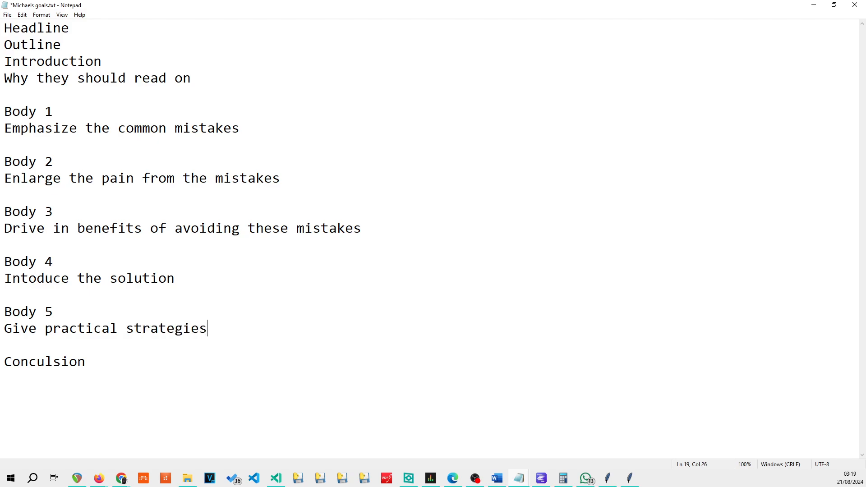
type(" for the sol")
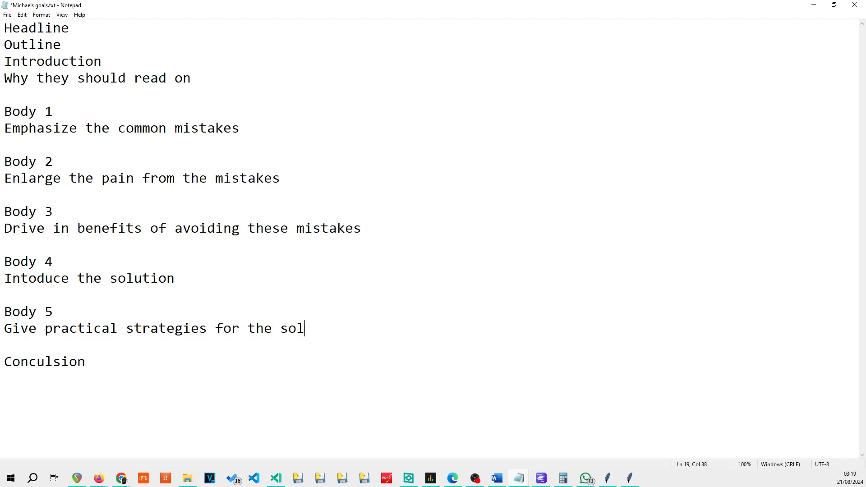
type("ution")
Step: Add the line "Wraps it all up" directly below Conculsion
left_click(116, 365)
key("Return")
type("Wrap")
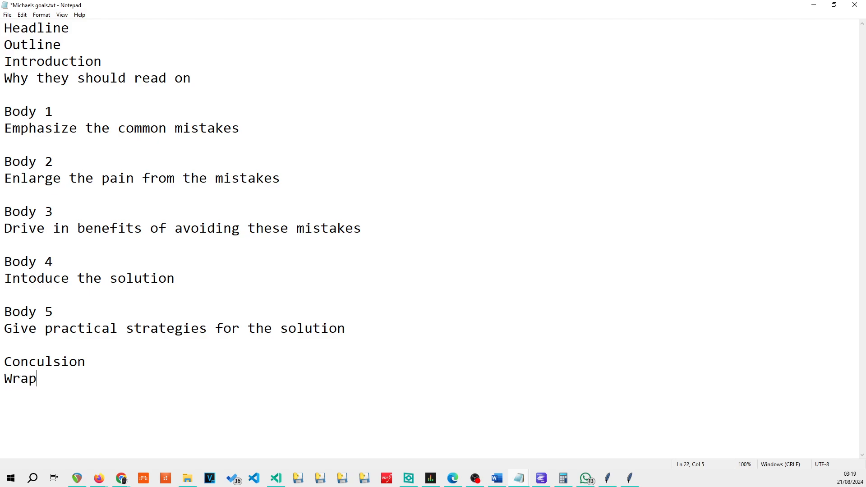
type("s it all up")
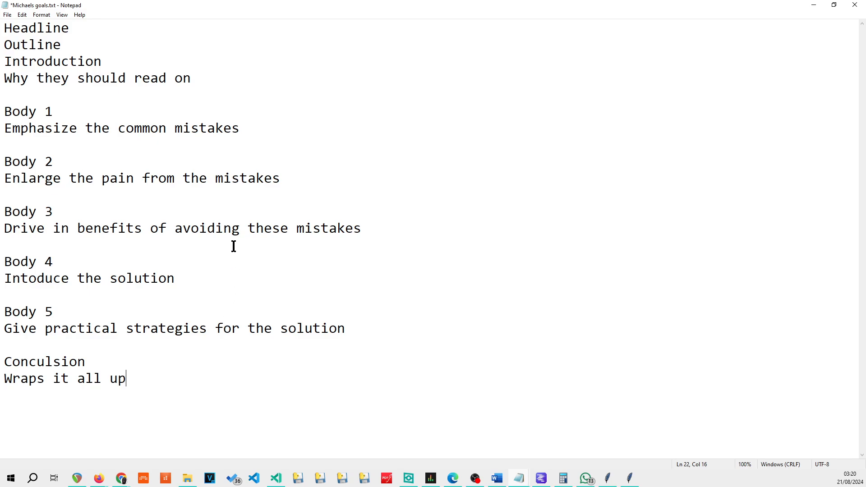
Step: Insert five blank lines below Headline and four blank lines below Outline
left_click(80, 46)
key("Return")
key("Return")
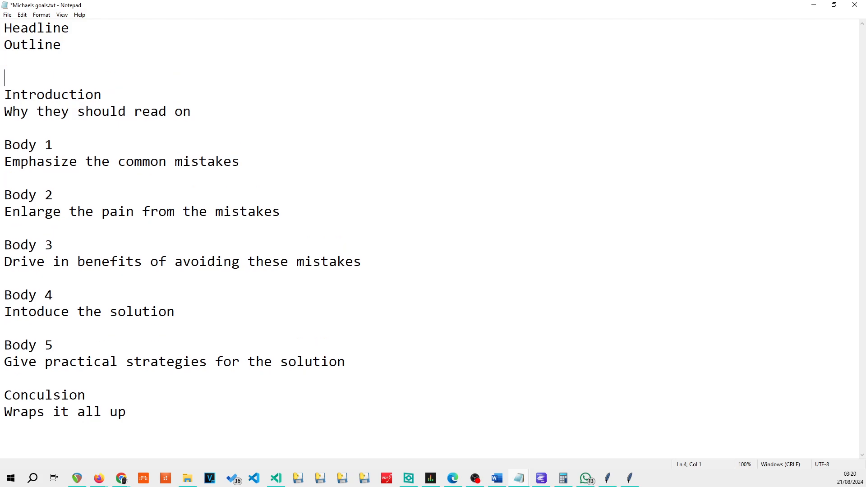
left_click(96, 26)
key("Return")
key("Return")
key("Return")
key("Return")
key("Return")
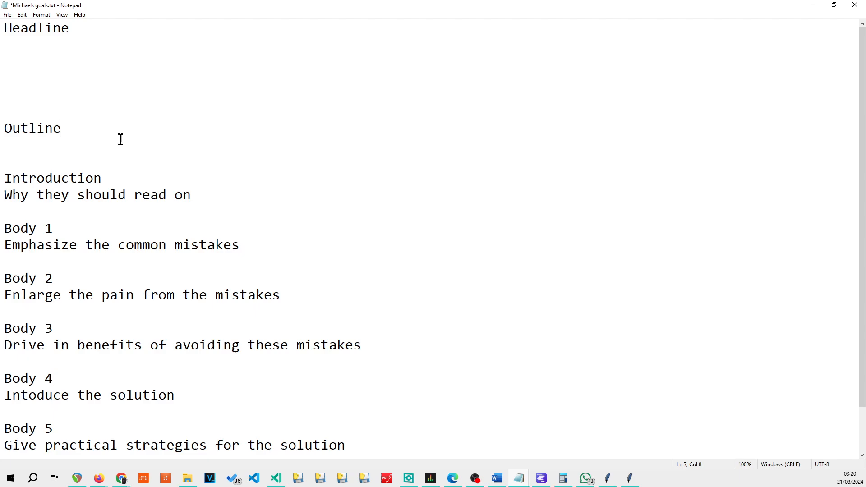
key("Return")
key("Return")
Step: Move the text from Introduction through "Wraps it all up" so that one blank line separates it from Outline
scroll(151, 156, "down", 2)
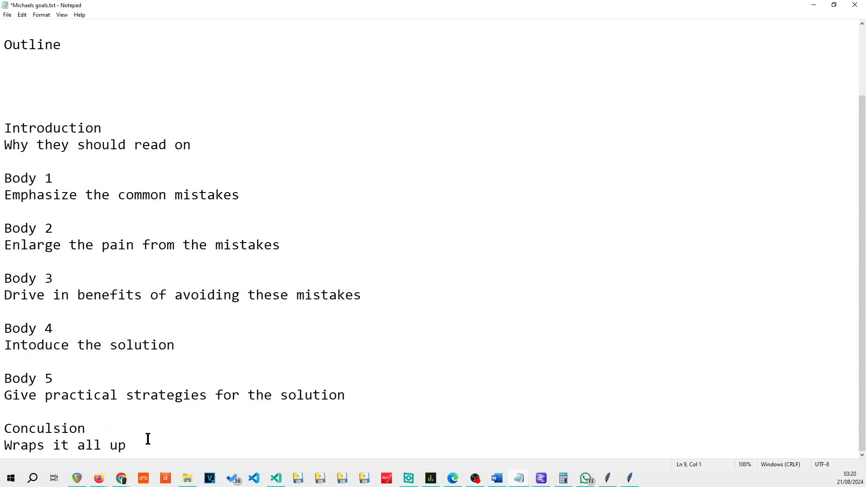
left_click_drag(148, 439, 5, 128)
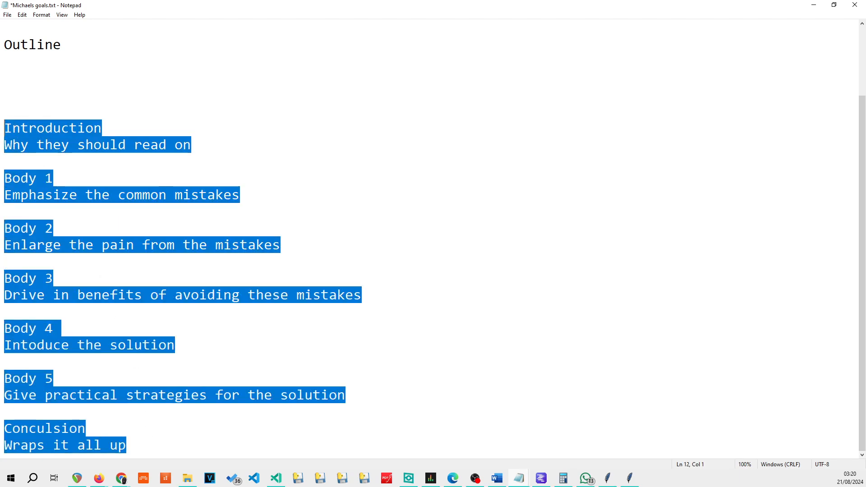
left_click(91, 43)
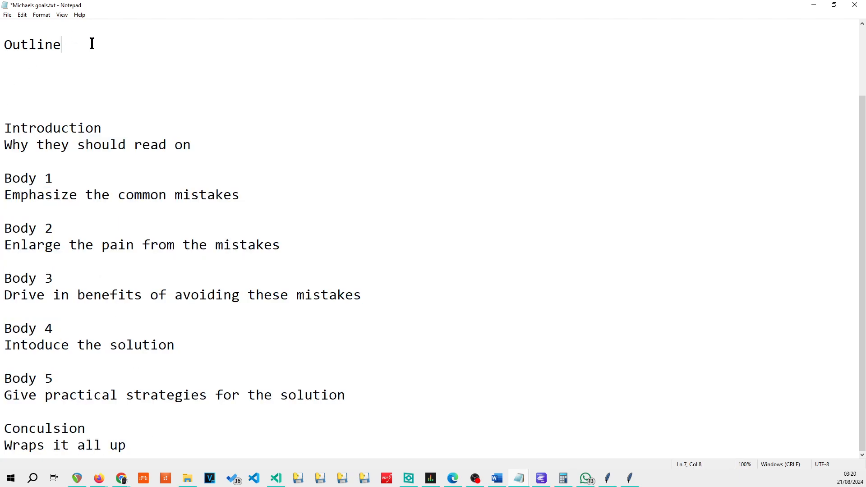
key("Return")
key("Return")
key("ctrl+z")
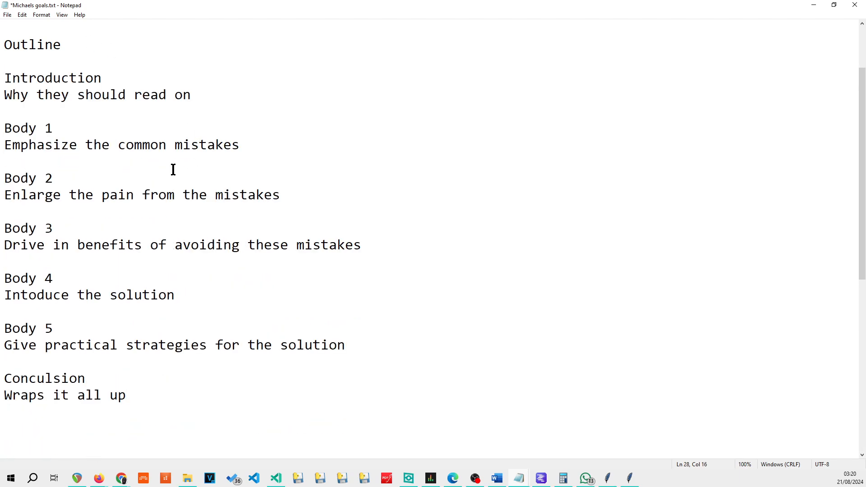
Step: Set the font style to Italic for the outline text, keeping Consolas at size 24
left_click_drag(142, 389, 5, 77)
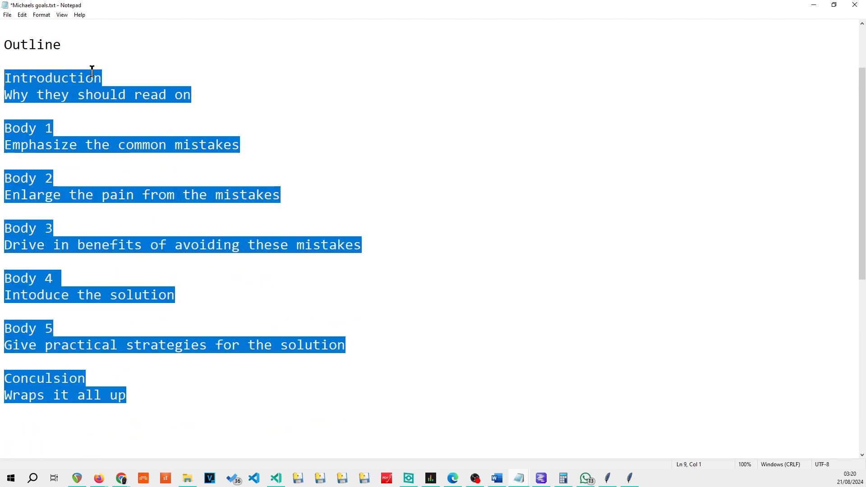
left_click(41, 15)
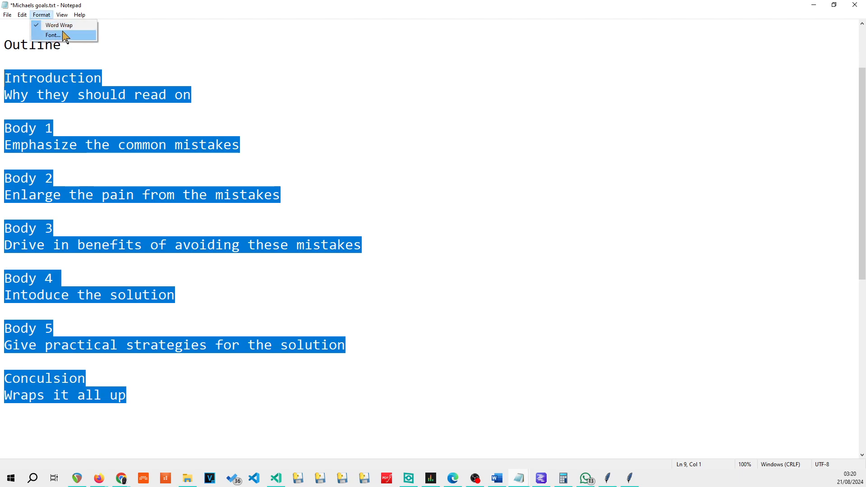
left_click(67, 35)
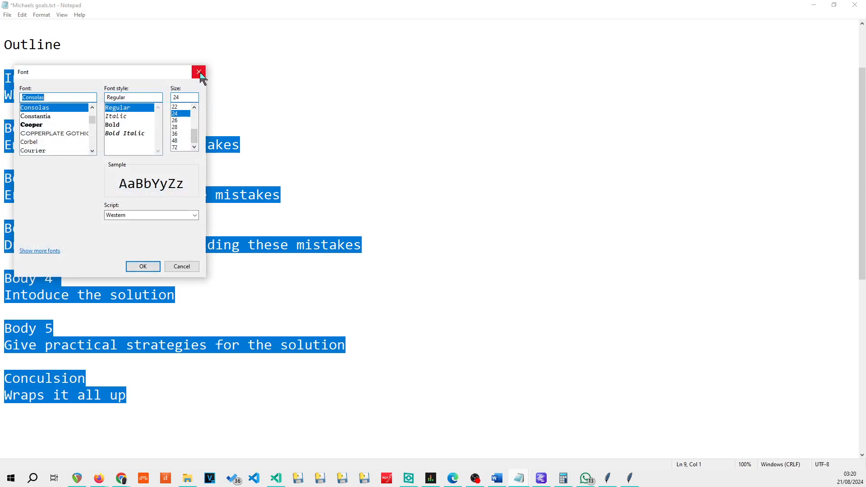
left_click(134, 117)
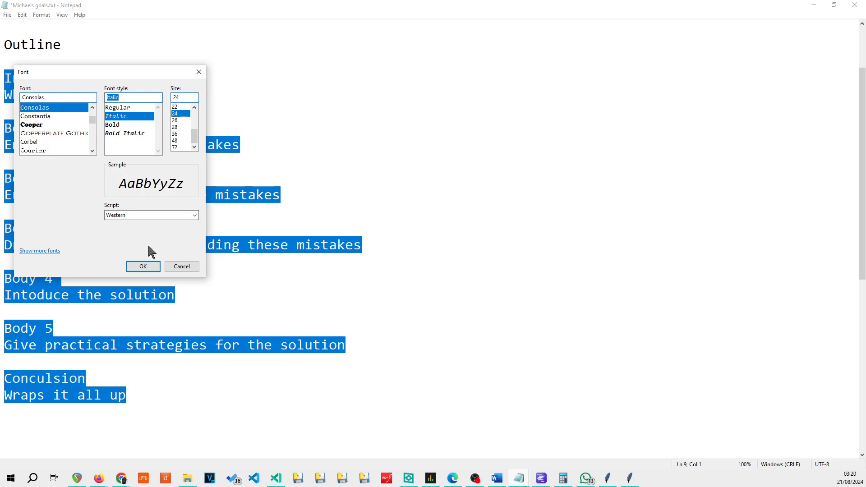
left_click(149, 266)
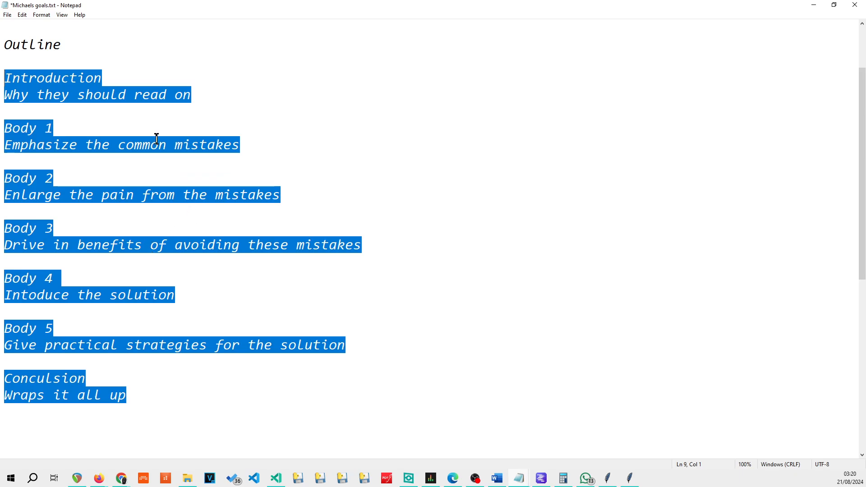
Step: Set the outline text's font style to Regular and clear the text selection
left_click(42, 15)
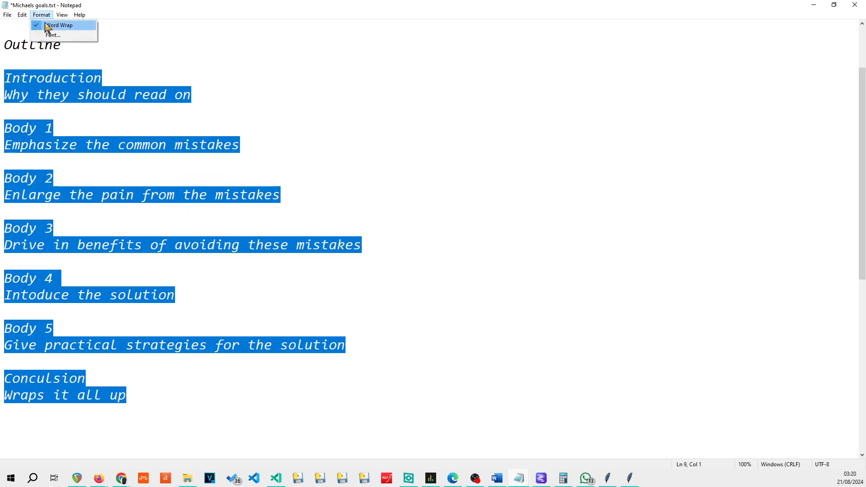
left_click(50, 33)
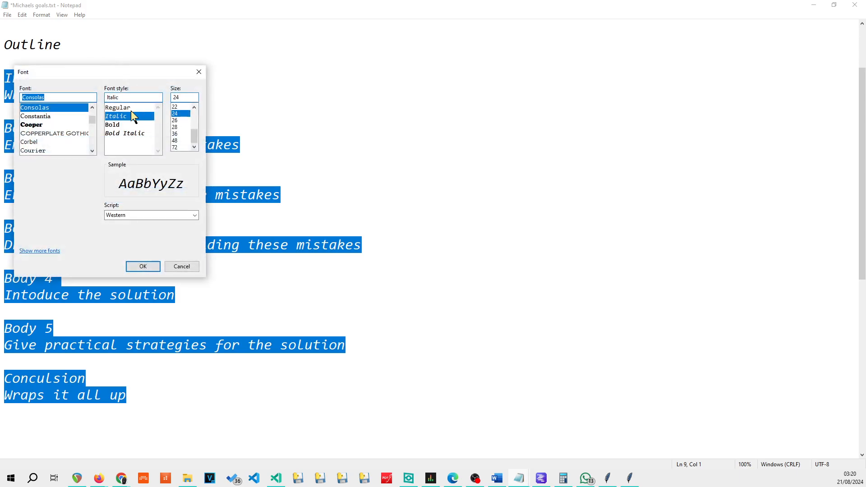
left_click(130, 108)
left_click(144, 266)
left_click(305, 296)
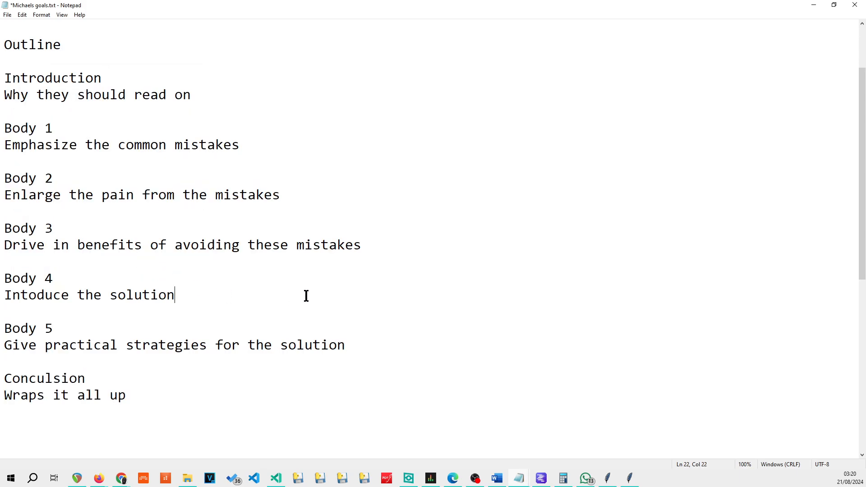
Step: Look through the whole document from Headline to the last Conculsion section, comparing the two copies of the outline
scroll(311, 263, "down", 3)
scroll(305, 263, "down", 4)
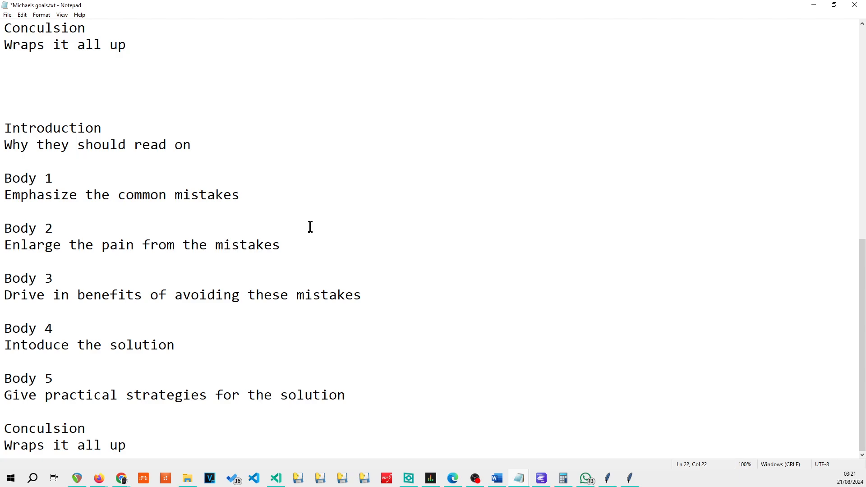
scroll(212, 161, "up", 2)
scroll(185, 175, "up", 3)
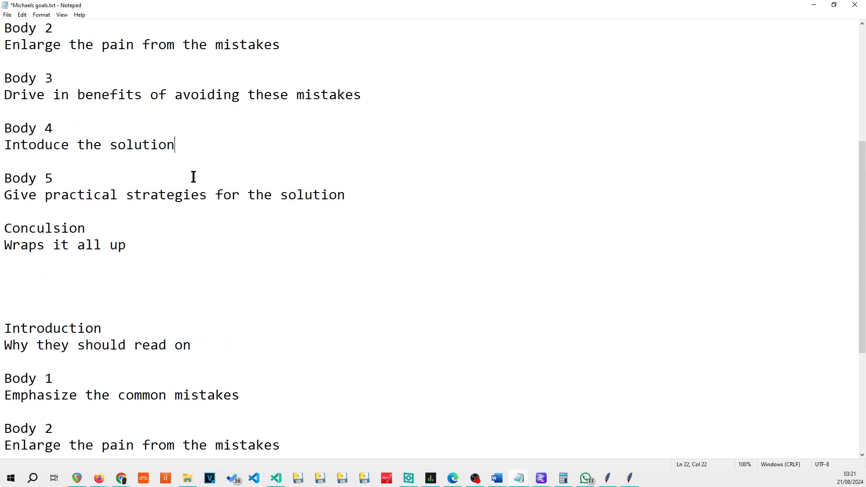
scroll(85, 45, "up", 1)
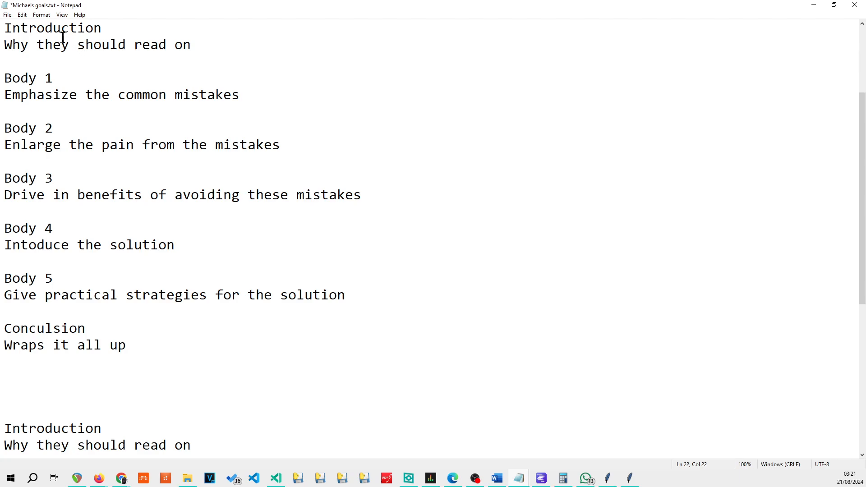
scroll(91, 86, "up", 2)
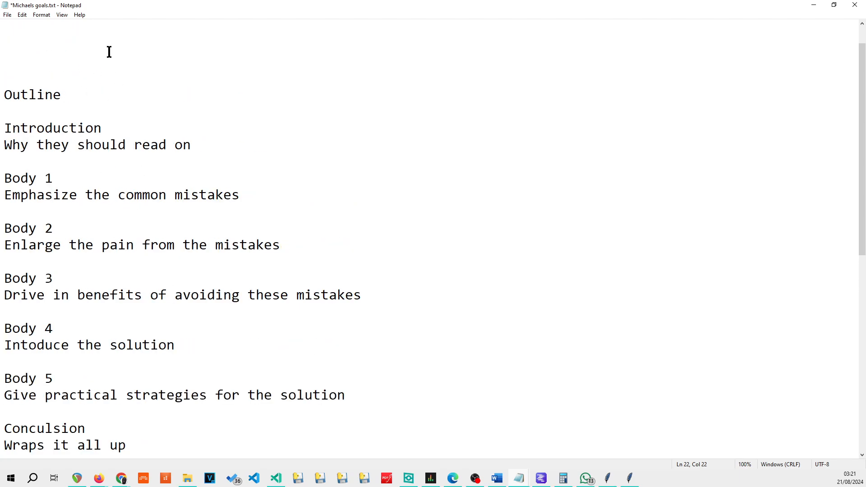
scroll(106, 52, "up", 1)
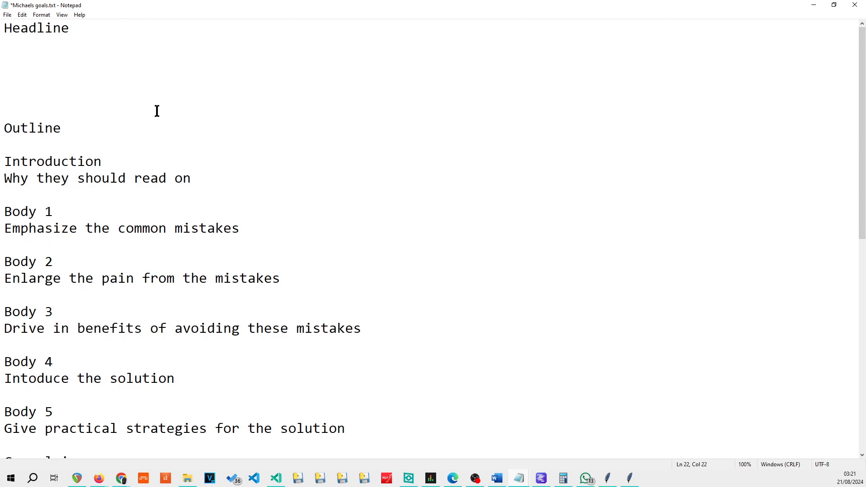
scroll(157, 111, "down", 5)
scroll(186, 295, "down", 1)
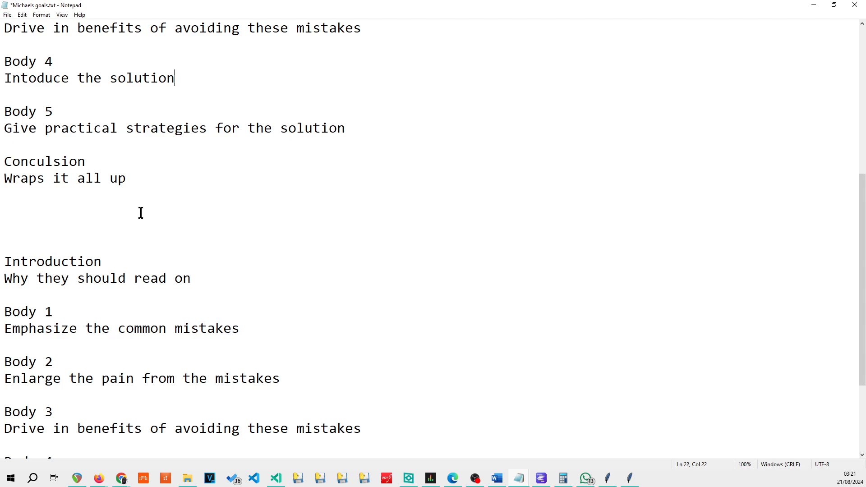
mouse_move(407, 6)
left_mouse_down()
mouse_move(152, 52)
mouse_move(4, 97)
mouse_move(391, 6)
left_mouse_up()
Step: Delete the first copy of the outline, from Introduction through "Wraps it all up", between the Outline heading and the second copy
scroll(87, 147, "up", 6)
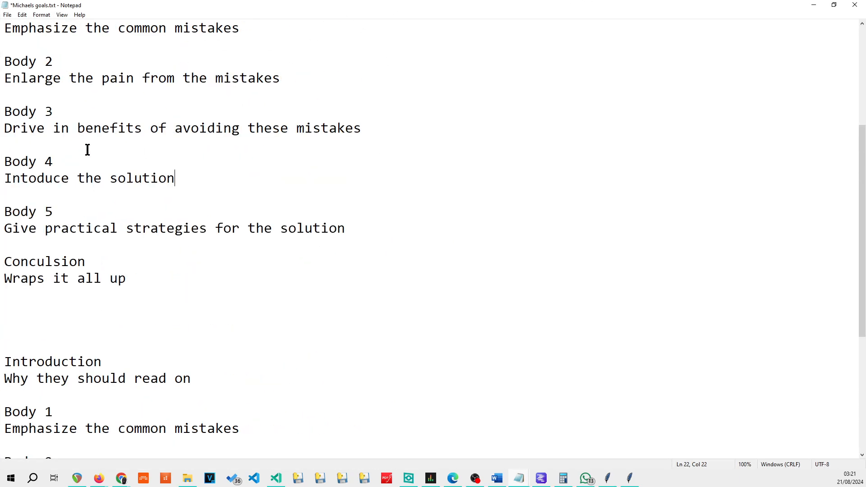
scroll(106, 360, "down", 4)
left_click_drag(149, 294, 34, 97)
scroll(34, 97, "up", 4)
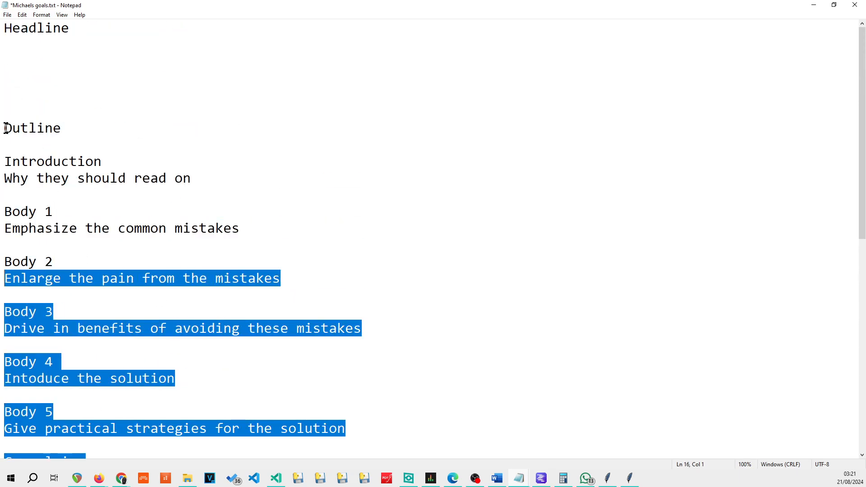
left_click(3, 156, "shift")
key("Delete")
key("Delete")
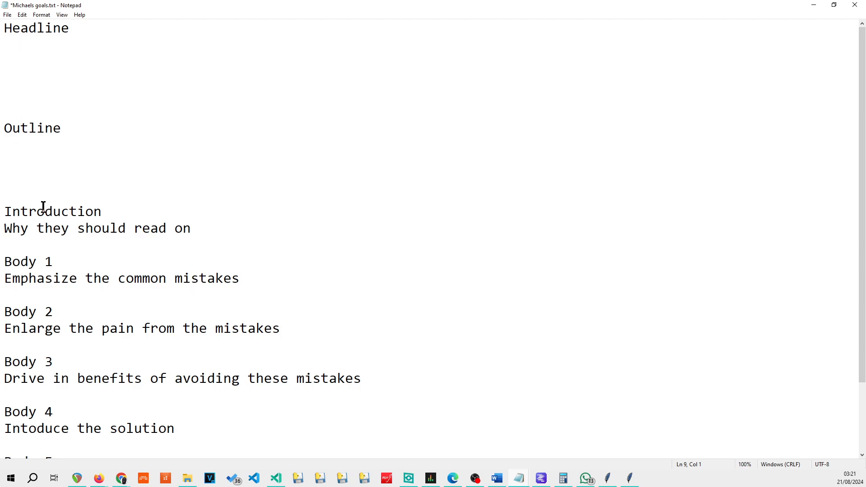
Step: Check the section headings of the remaining outline, from Introduction through the five Body sections to Conculsion
scroll(45, 208, "down", 2)
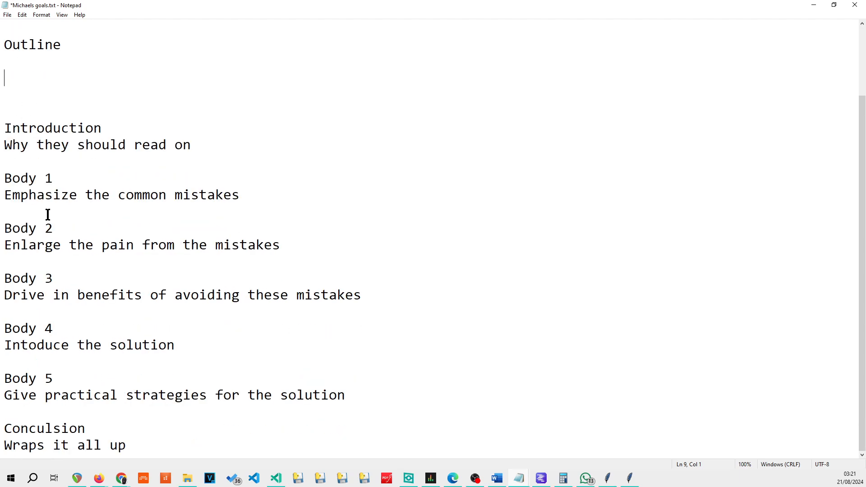
left_click_drag(53, 277, 50, 269)
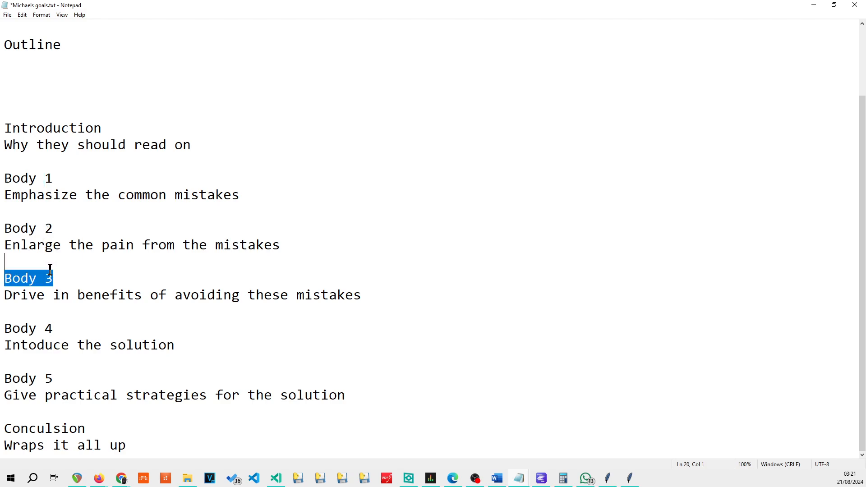
left_click(54, 320)
left_click_drag(52, 375, 47, 374)
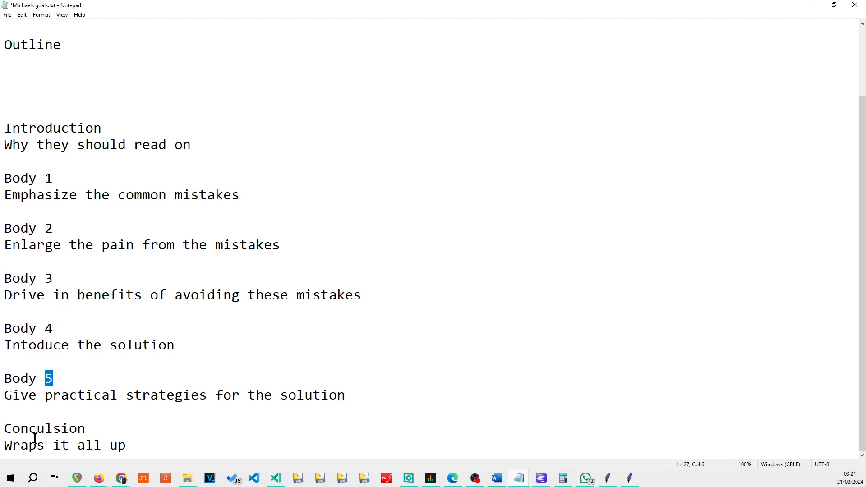
left_click_drag(36, 444, 36, 430)
left_click(68, 429)
Step: Switch to Private Content Wizard and add nine example modules to the empty DIY workflow
left_click_drag(722, 8, 0, 64)
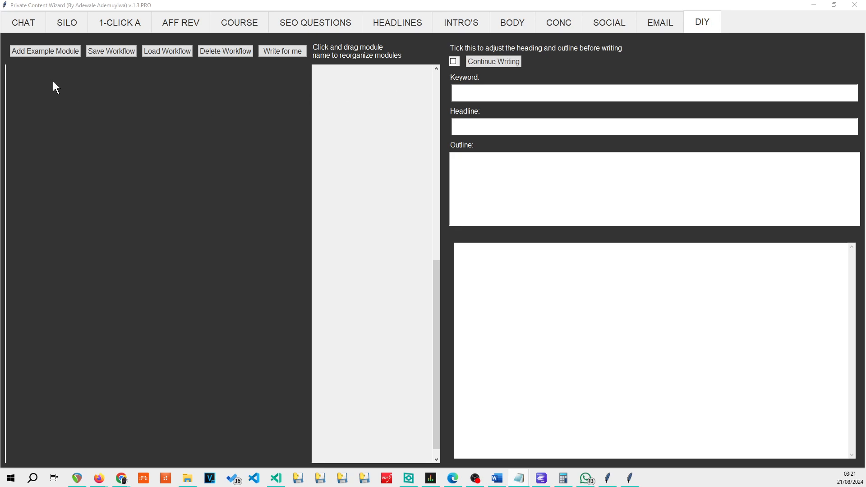
left_click(41, 51)
left_click(40, 51)
left_click(41, 51)
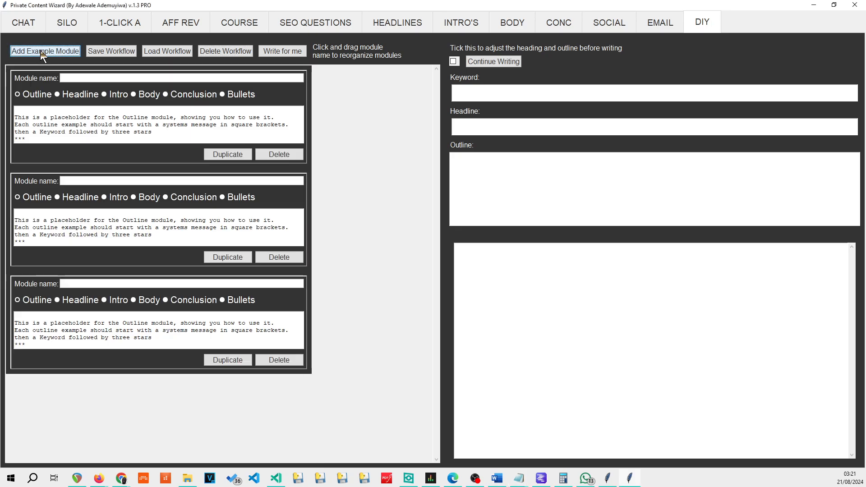
left_click(40, 51)
left_click(40, 51)
left_click(40, 51)
left_click(41, 51)
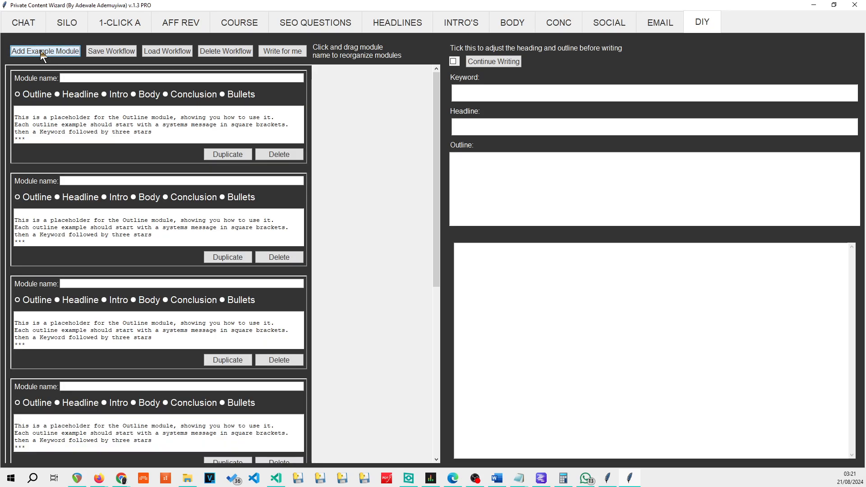
left_click(41, 51)
left_click(41, 51)
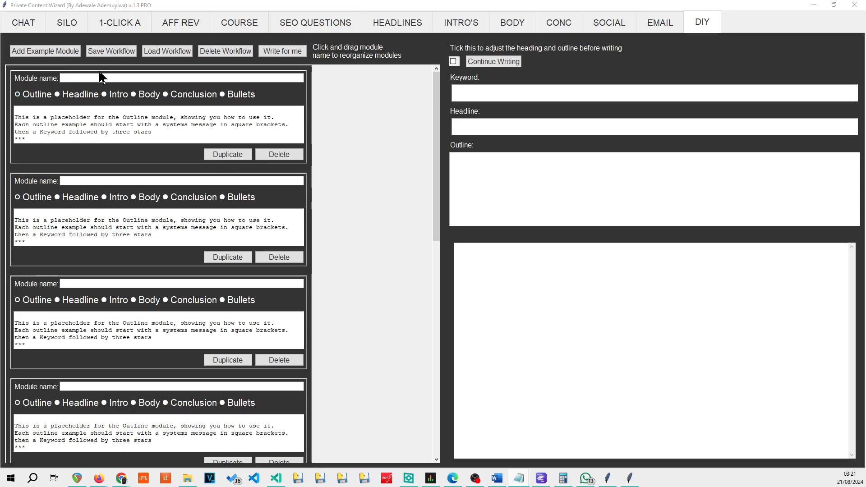
Step: Set the first module's type to Headline and the third's to Intro, and name the first three modules Headline, Outline and Introduction
left_click(57, 94)
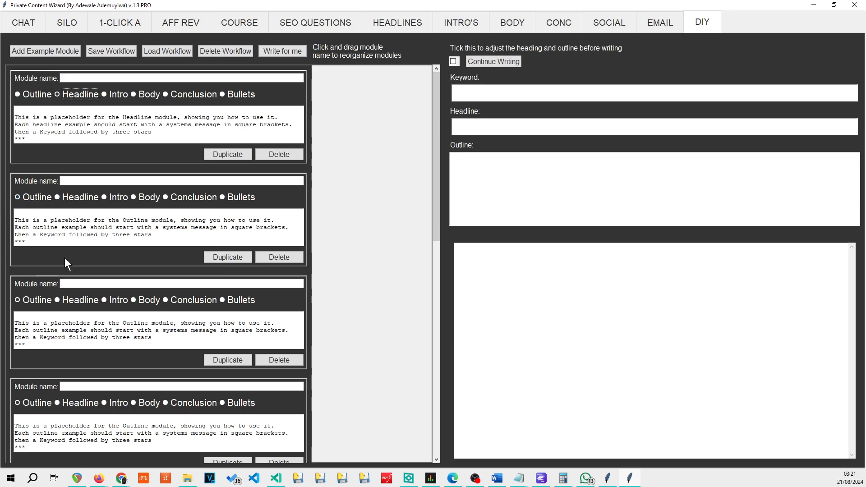
left_click(103, 299)
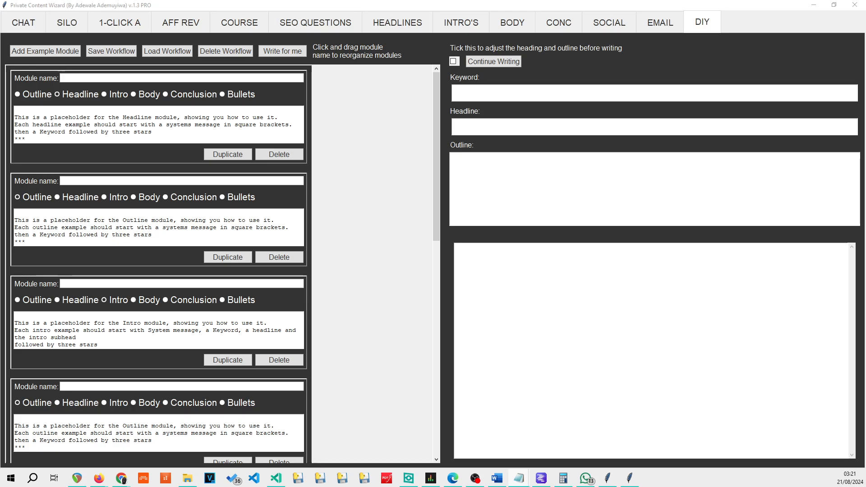
left_click(138, 77)
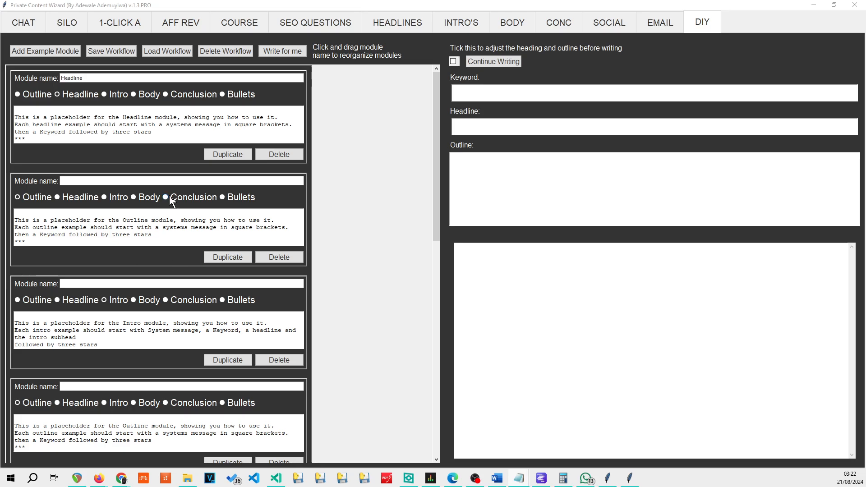
left_click(167, 180)
type("Outline")
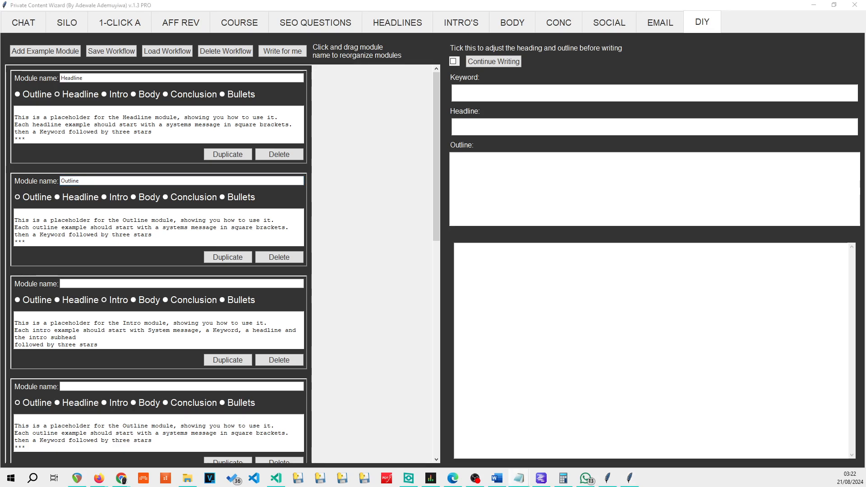
left_click(175, 282)
type("Introduction")
Step: Name the three modules following Introduction Body 1, Body 2 and Body 3
scroll(159, 317, "down", 3)
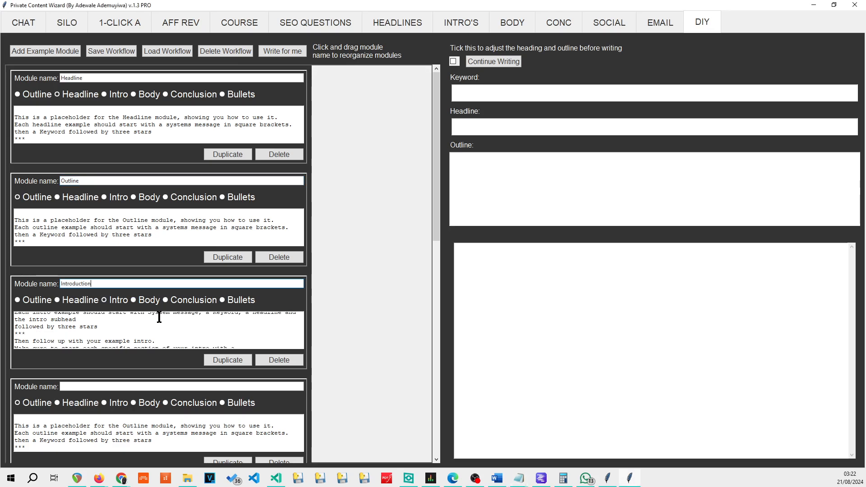
left_click_drag(438, 231, 435, 327)
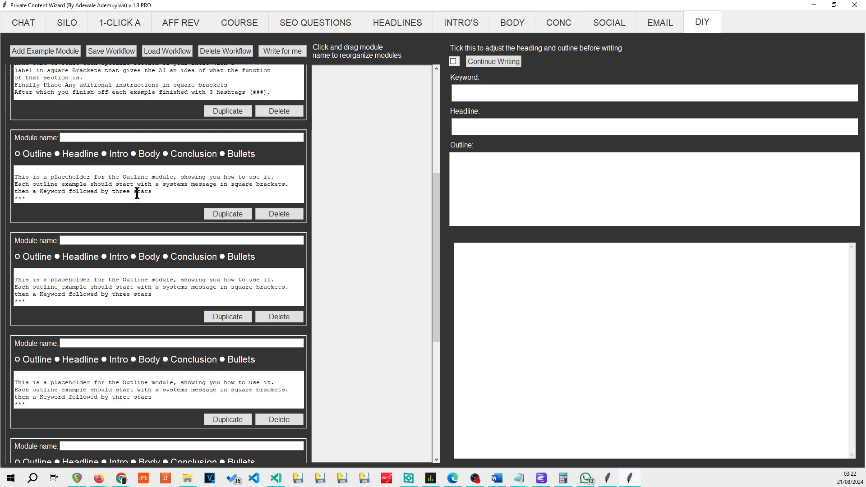
left_click_drag(437, 204, 434, 185)
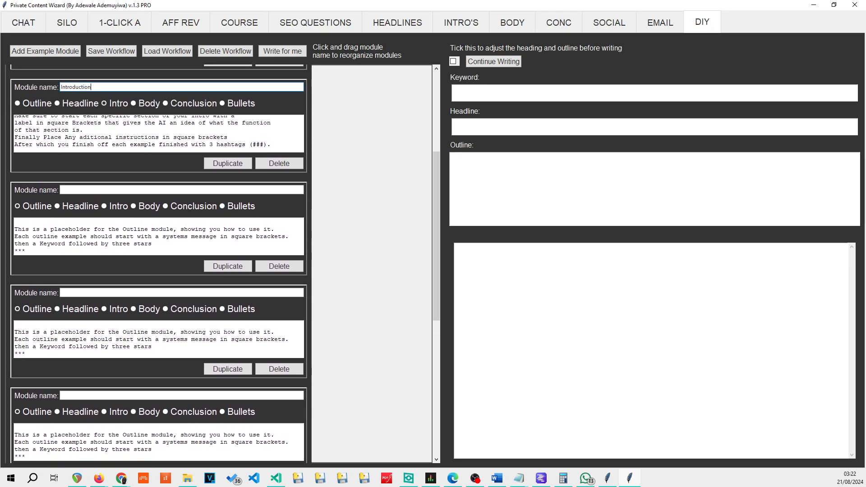
key("alt+Tab")
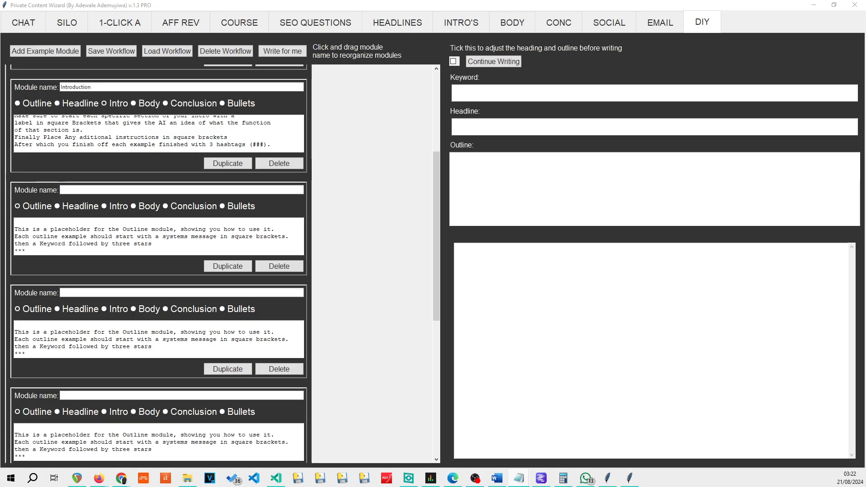
left_click(114, 190)
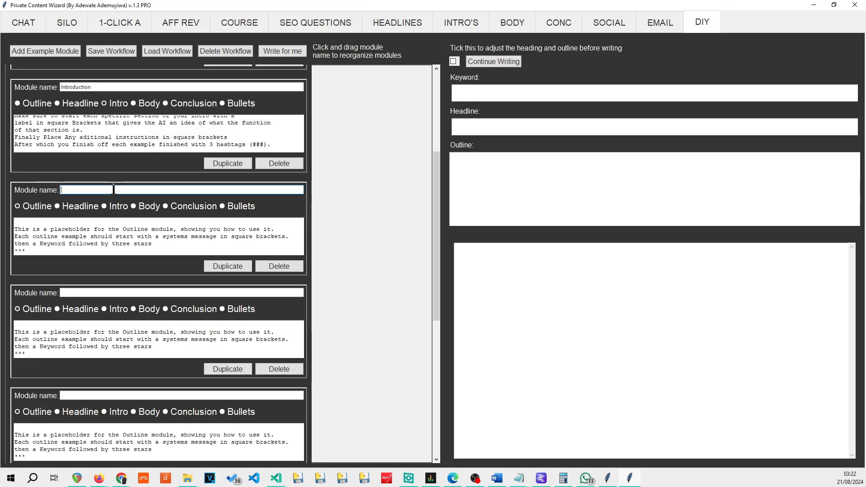
left_click(80, 293)
type("Body 1")
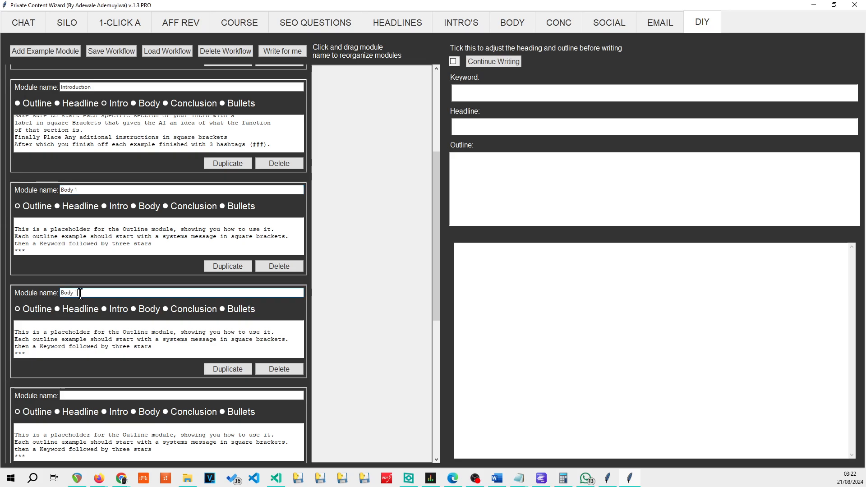
type("2")
left_click(108, 395)
type("Body 1")
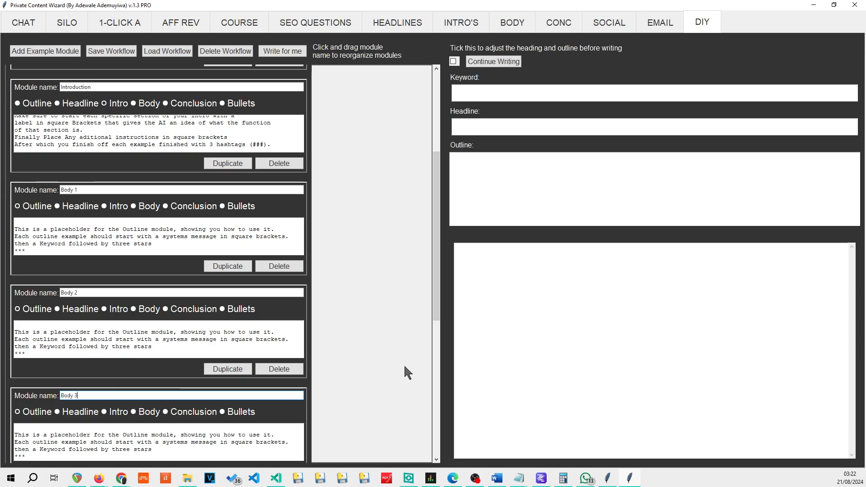
Step: Finish the Body 3 module's name and name the two modules following it Body 4 and Body 5
type("3")
scroll(440, 310, "down", 3)
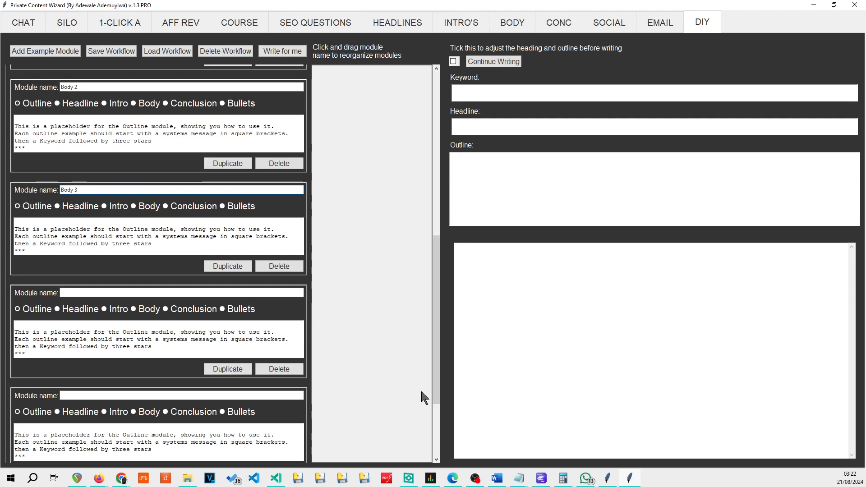
left_click(90, 294)
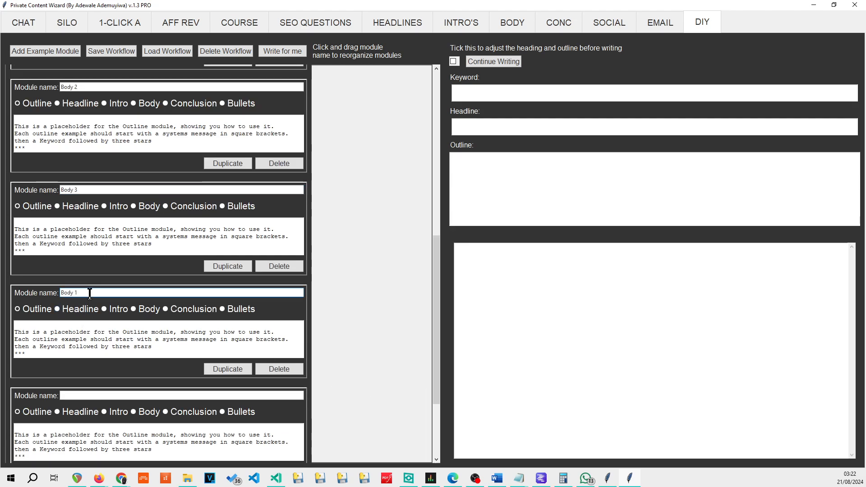
type("Body 4")
scroll(437, 291, "down", 3)
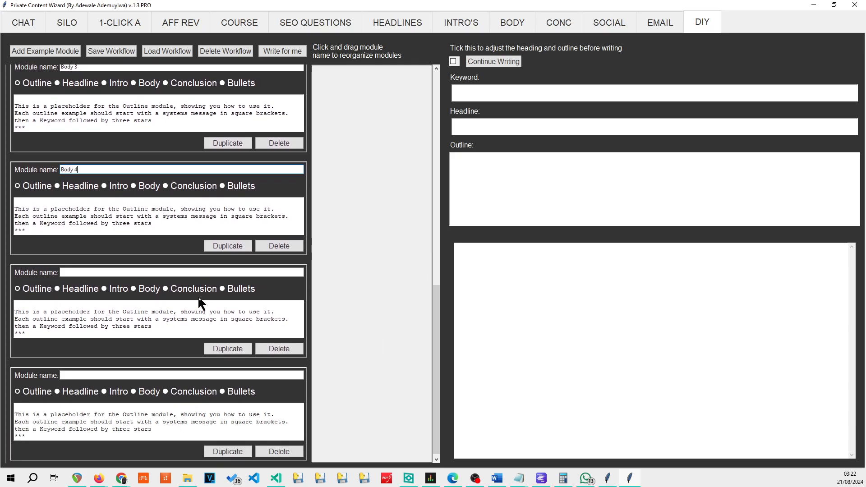
left_click(159, 273)
type("Body 5")
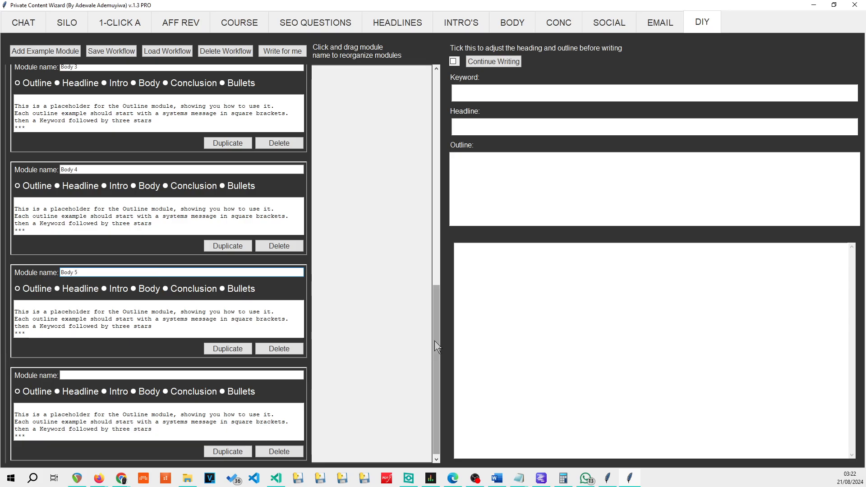
Step: Name the last module in the workflow Conculsion
left_click_drag(440, 339, 439, 364)
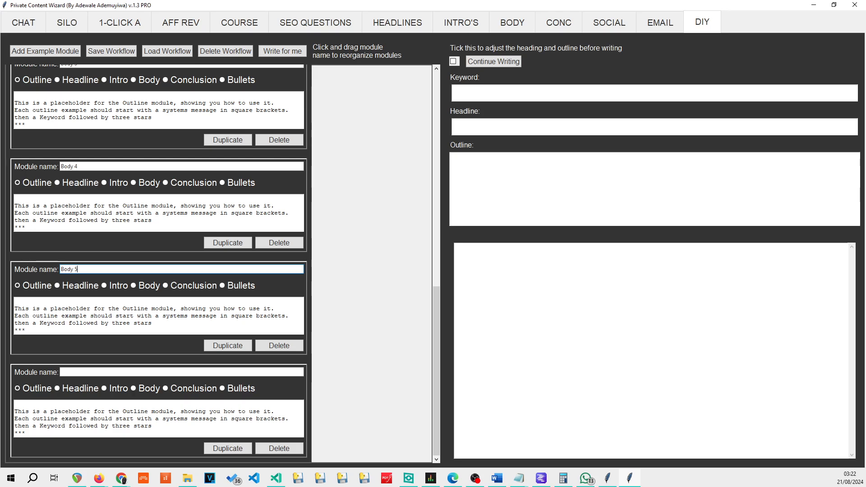
key("alt+Tab")
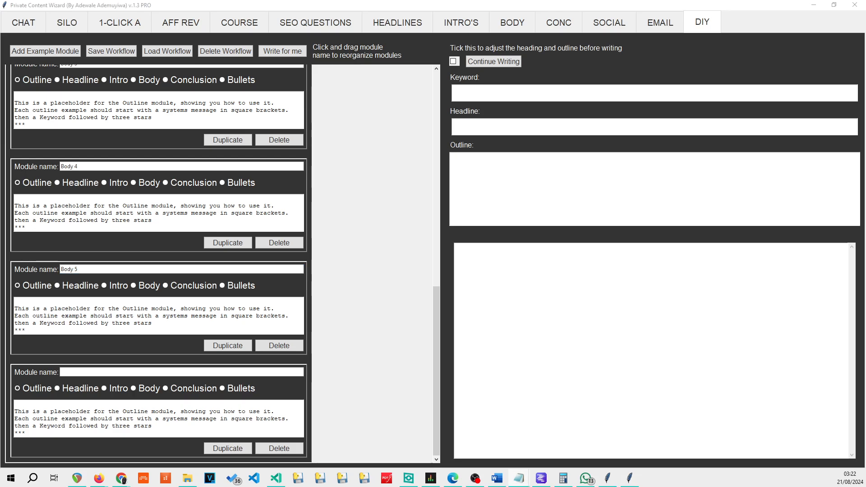
left_click(128, 371)
type("Conculsion")
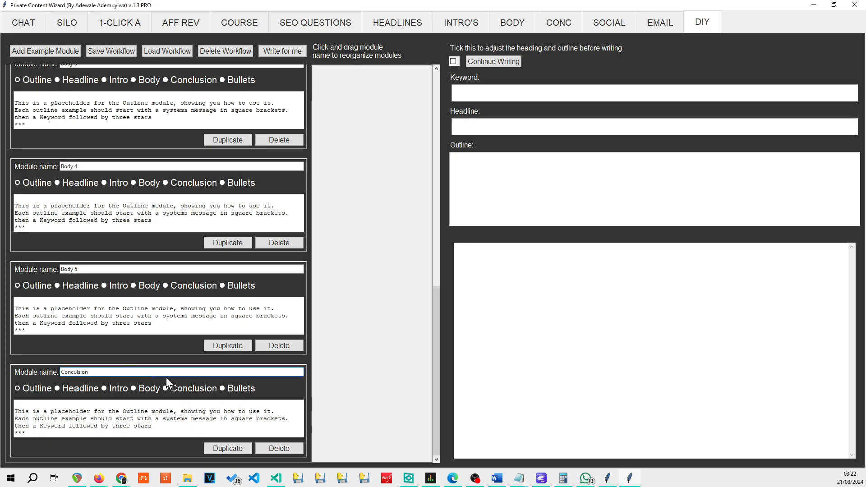
Step: Extend the Introduction and Body 1 module names to "Introduction: Why they should read on" and "Body 1: Emphasize the common mistakes"
left_click_drag(436, 289, 432, 68)
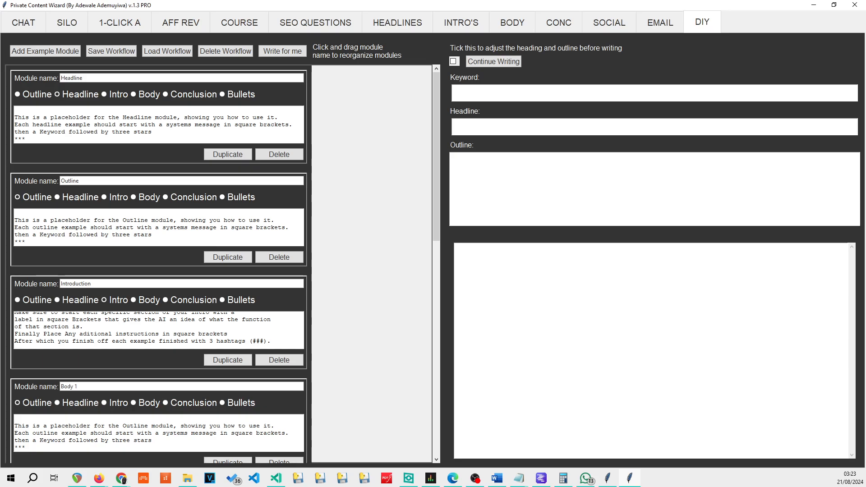
key("alt+Tab")
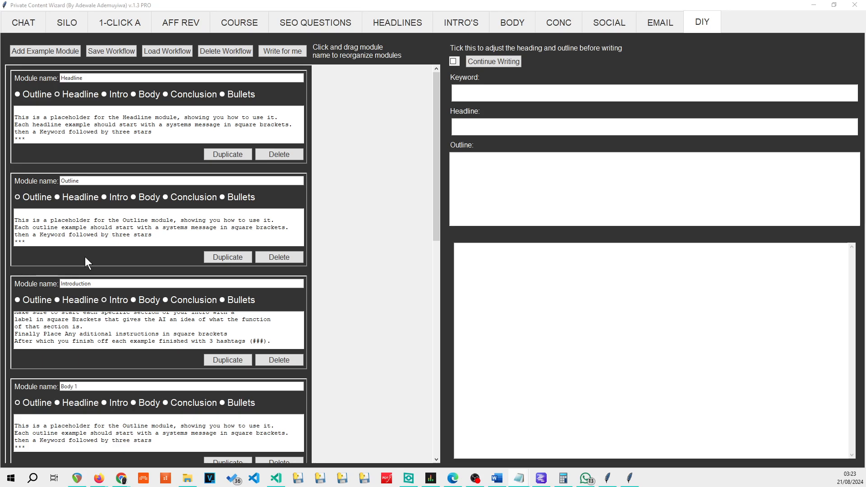
left_click(120, 284)
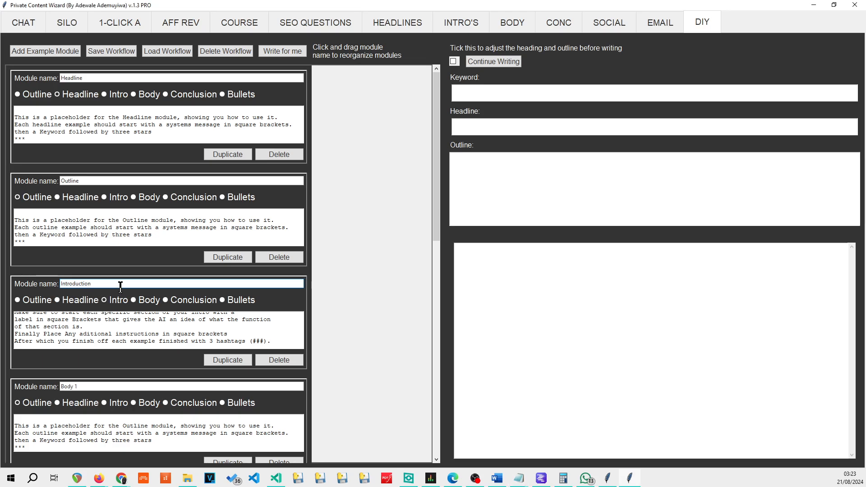
type("Why they should read on")
key("alt+Tab")
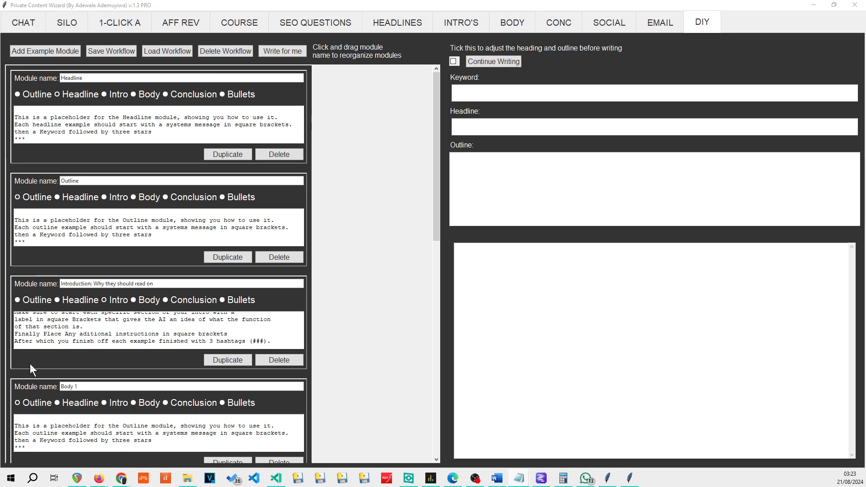
left_click(129, 385)
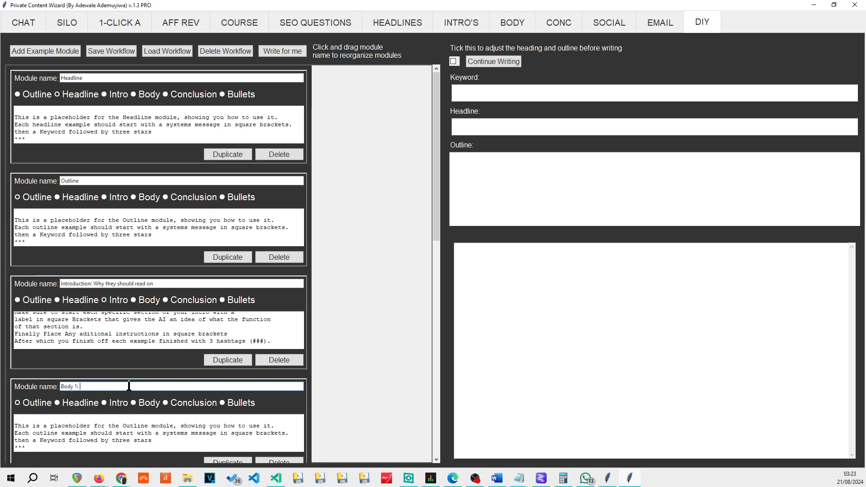
type(":")
type("Emphasize the common mistakes")
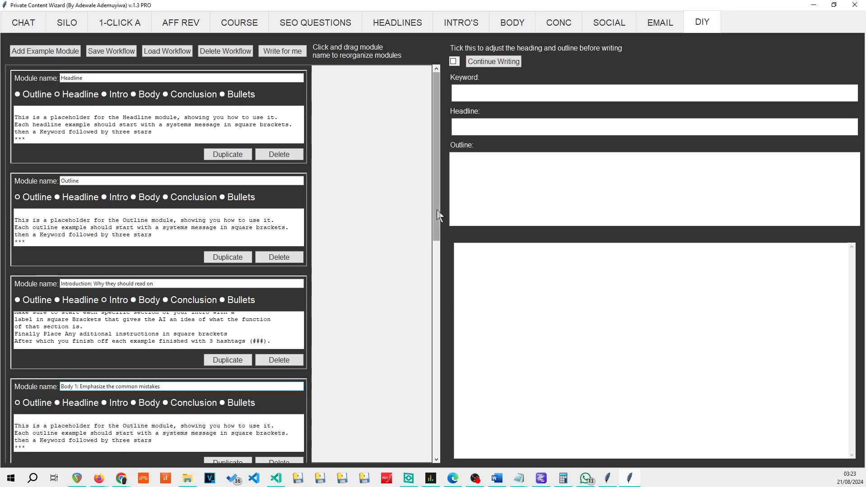
Step: Rename the next two modules "Body 2: Enlarge the pain from the mistakes" and "Body 3: Drive in benefits of avoiding these mistakes"
left_click_drag(437, 211, 436, 283)
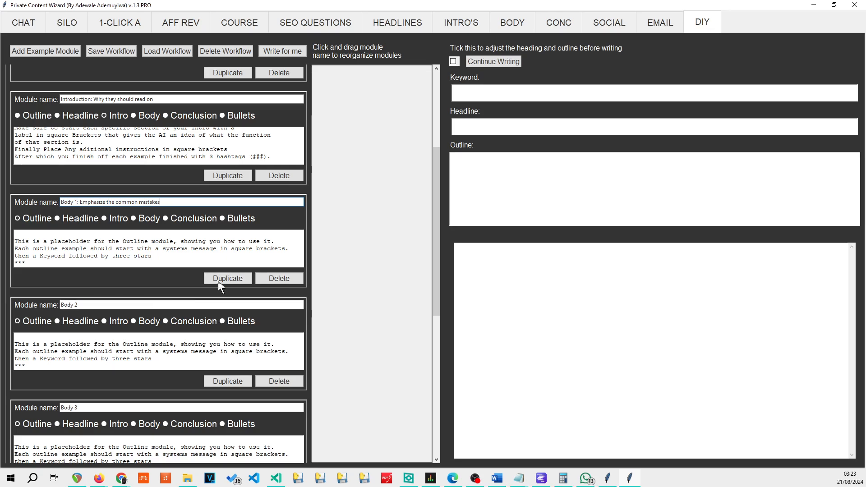
left_click_drag(438, 279, 440, 327)
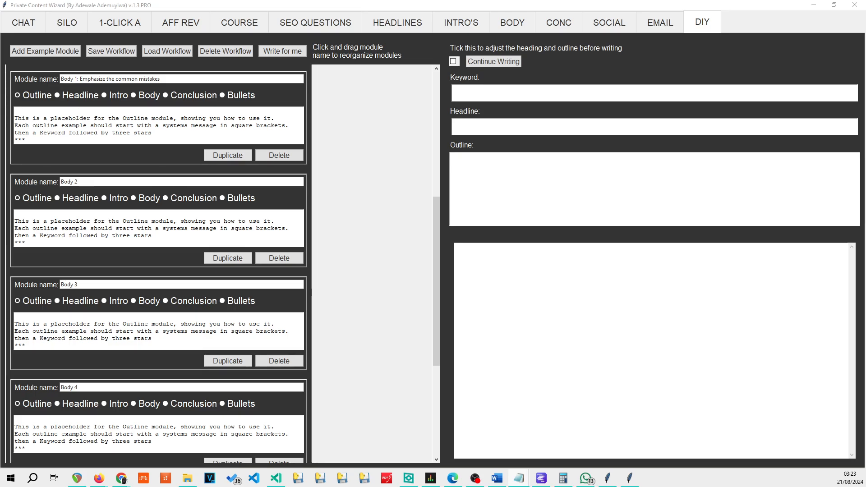
left_click(182, 182)
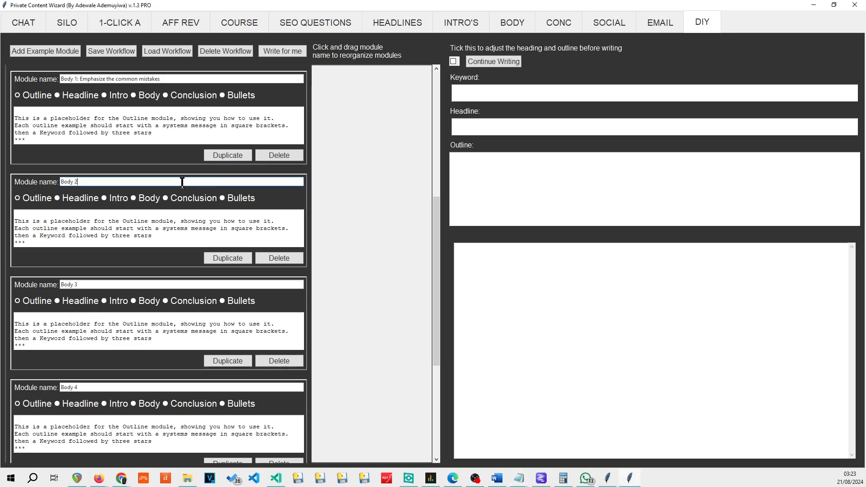
type(": Enlarge the pain from the mistakes")
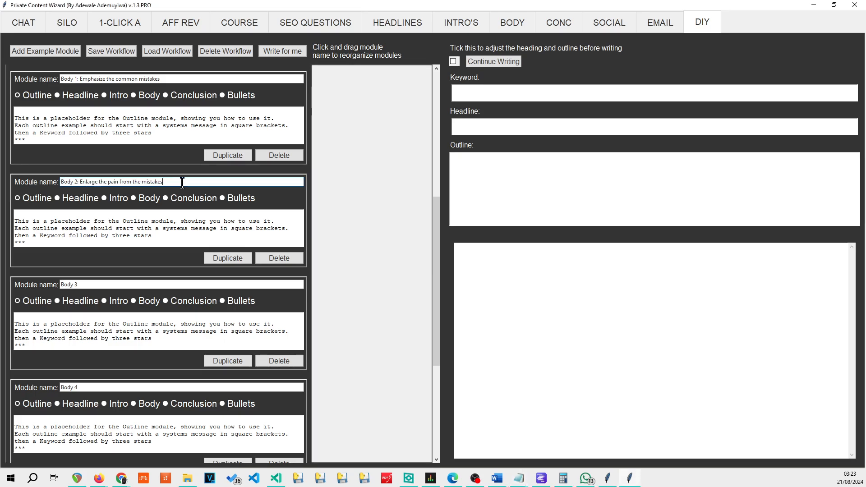
key("alt+Tab")
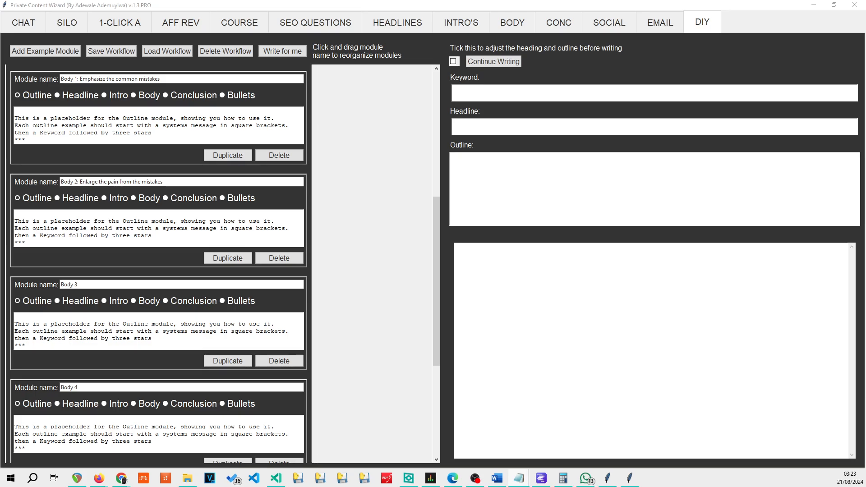
left_click(103, 285)
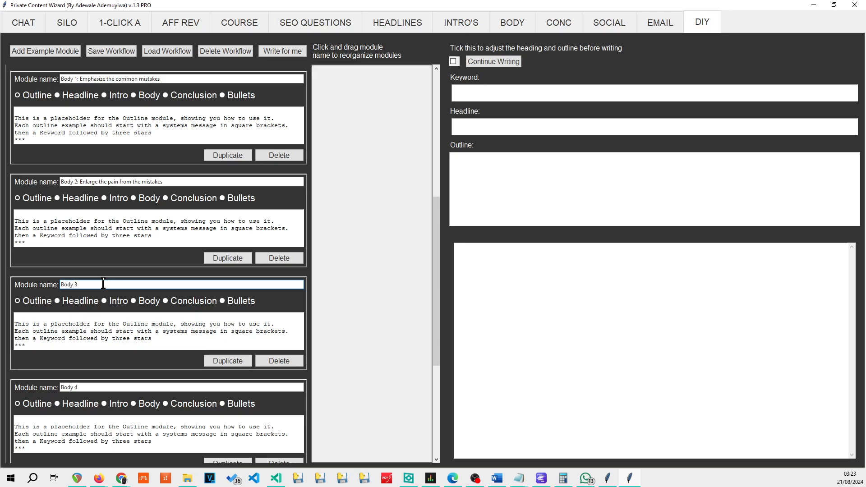
type("@")
type("Drive in benefits of avoiding these mistakes")
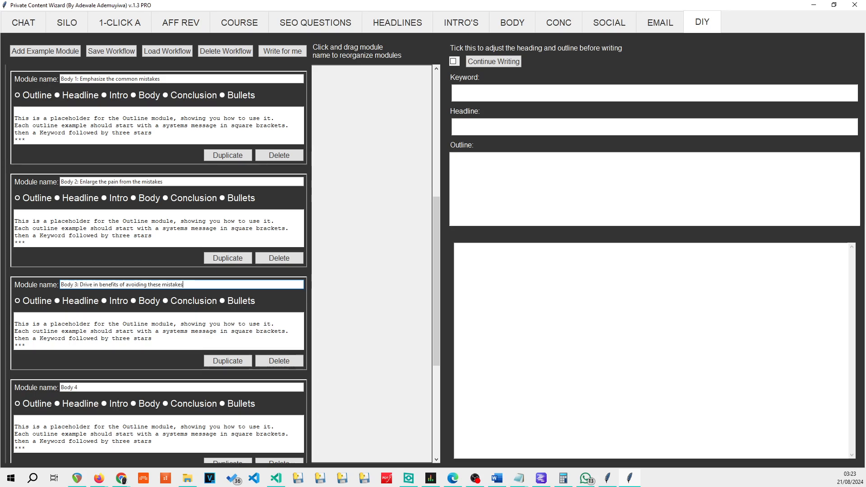
Step: Extend the Body 4 and Body 5 module names to "Body 4: Introduce the solution" and "Body 5: Give practical strategies for the solution"
key("alt+Tab")
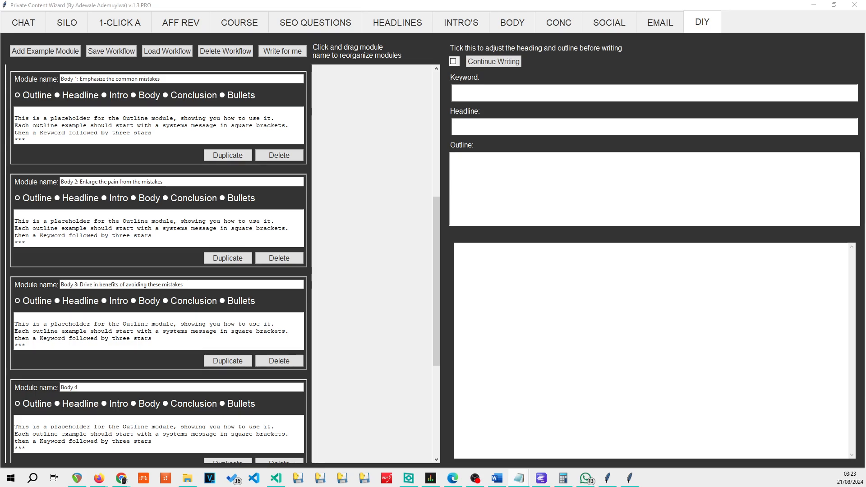
left_click(146, 385)
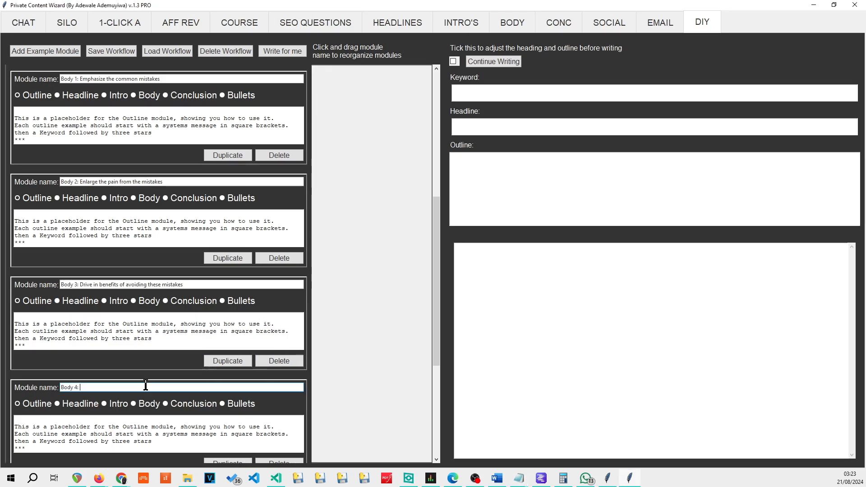
type("Introduce the solution")
key("alt+Tab")
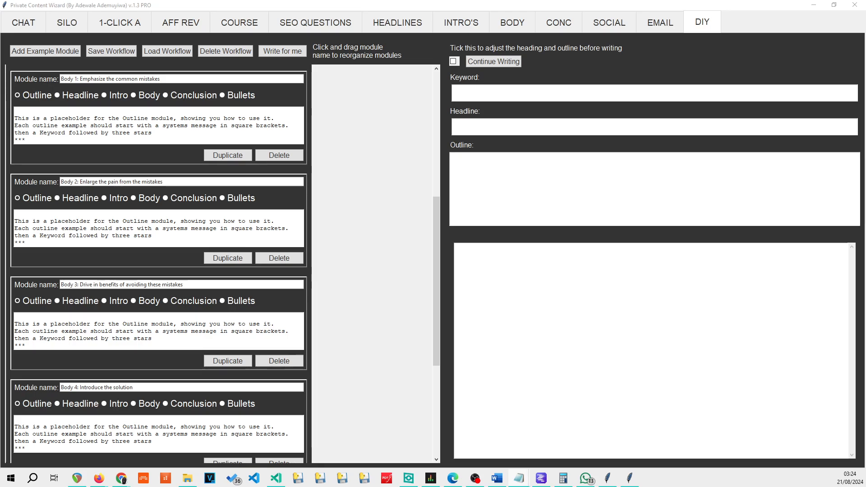
left_click_drag(439, 342, 441, 395)
left_click(132, 369)
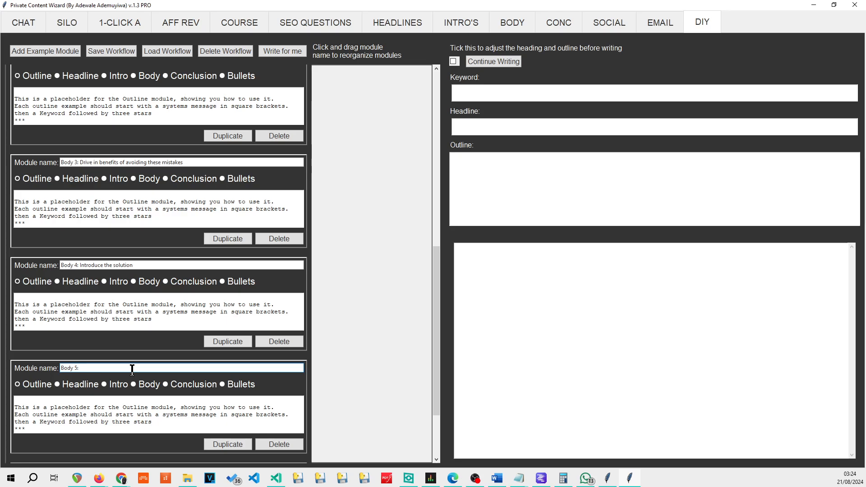
type("Give practical strategies for the solution")
Step: Extend the last module's name to "Conculsion: Wraps it all up"
key("alt+Tab")
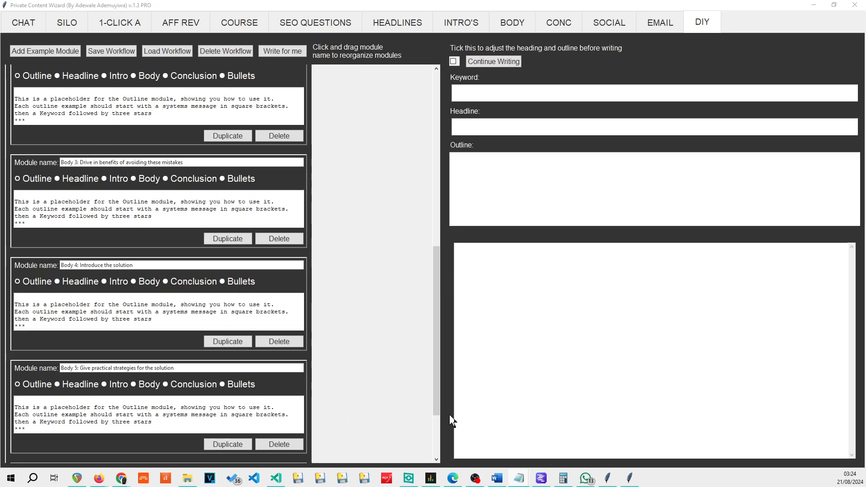
left_click_drag(438, 406, 443, 454)
left_click(105, 372)
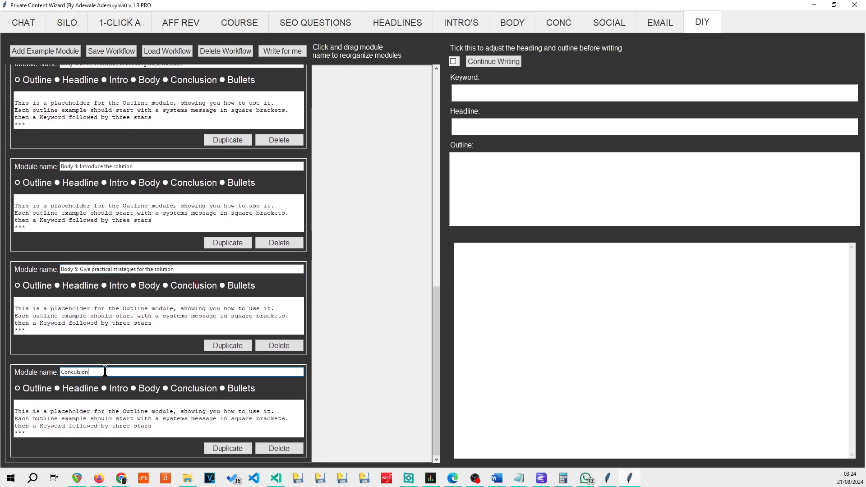
type("Wraps it all up")
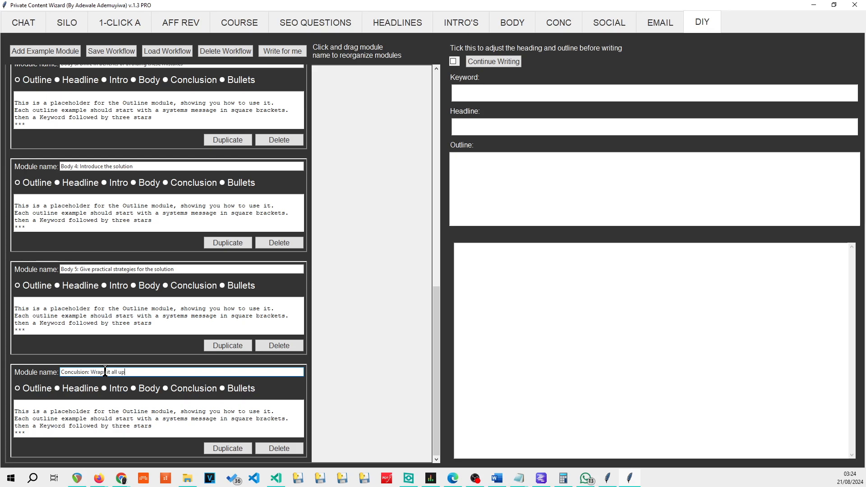
Step: Set the Body 1 module's type to Bullets and the Body 2 module's type to Body
left_click_drag(437, 321, 432, 194)
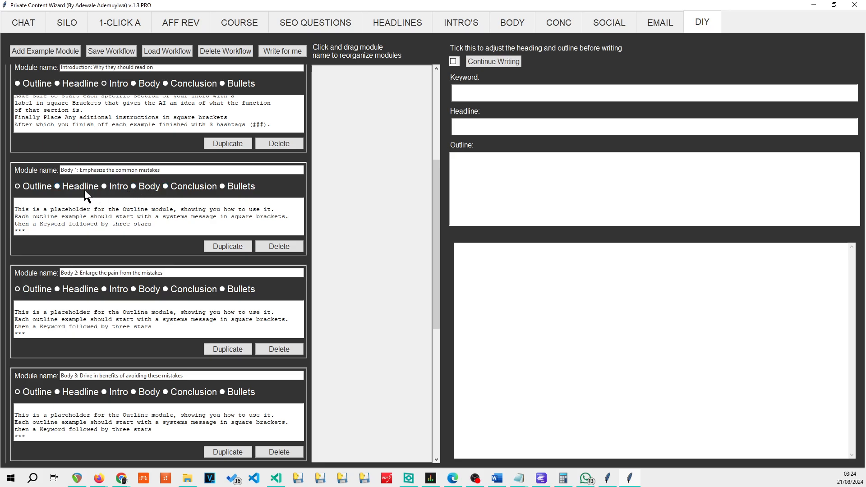
left_click(223, 186)
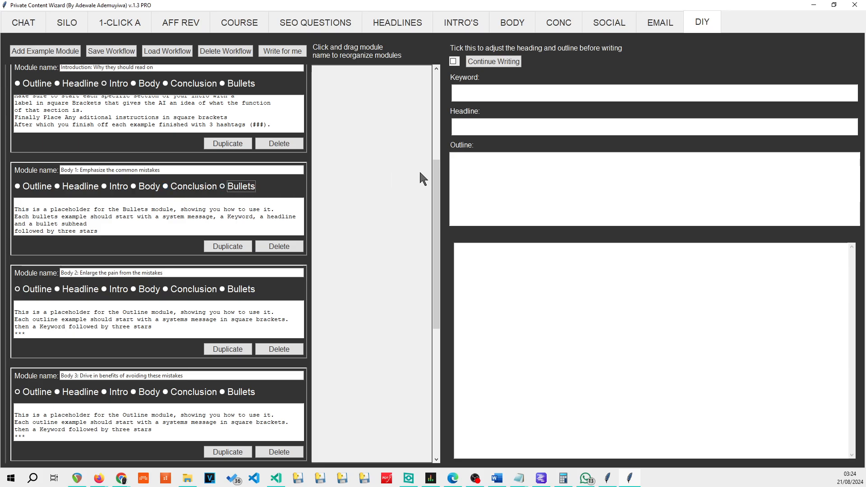
scroll(434, 174, "down", 3)
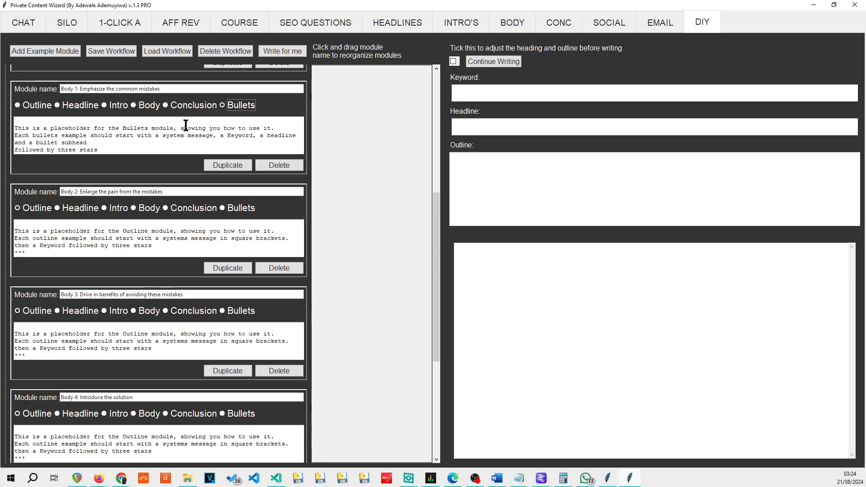
left_click(134, 208)
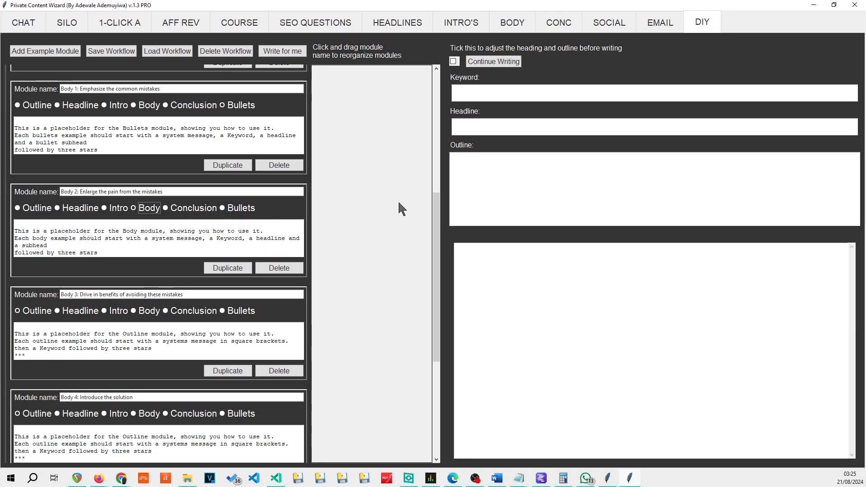
Step: Set the type of the Body 3 and Body 4 modules to Body
left_click_drag(437, 209, 432, 237)
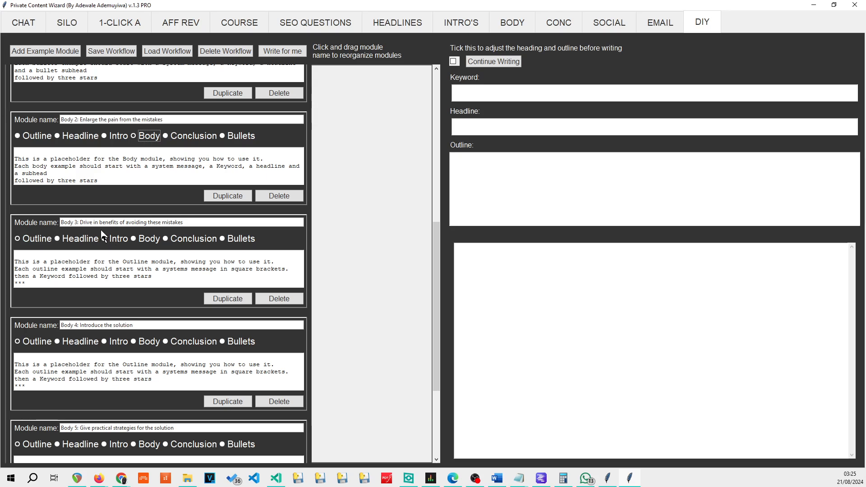
left_click(141, 240)
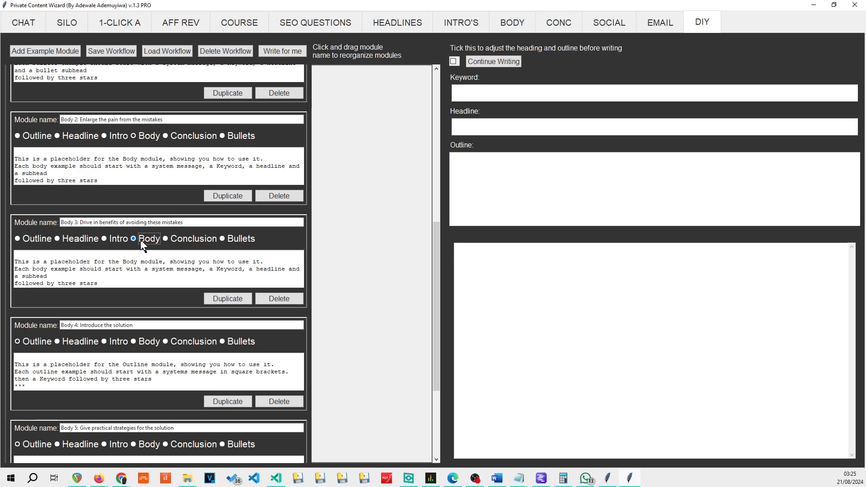
left_click_drag(436, 252, 440, 298)
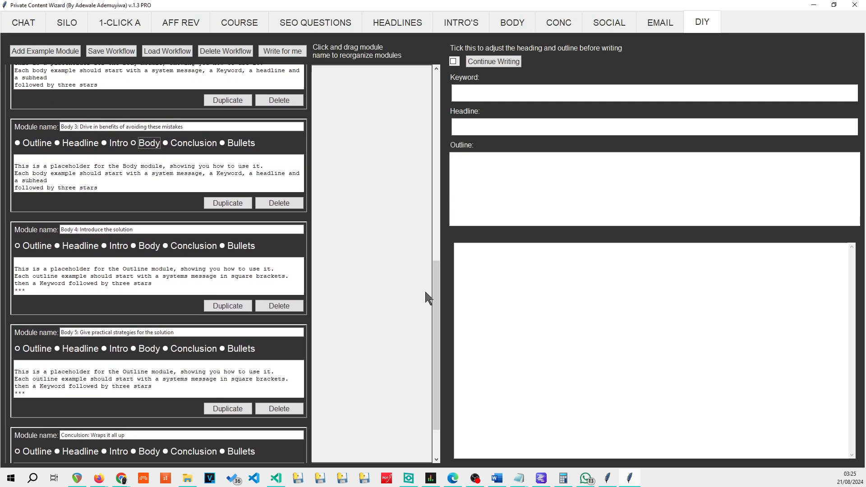
left_click(139, 247)
left_click_drag(437, 274, 440, 304)
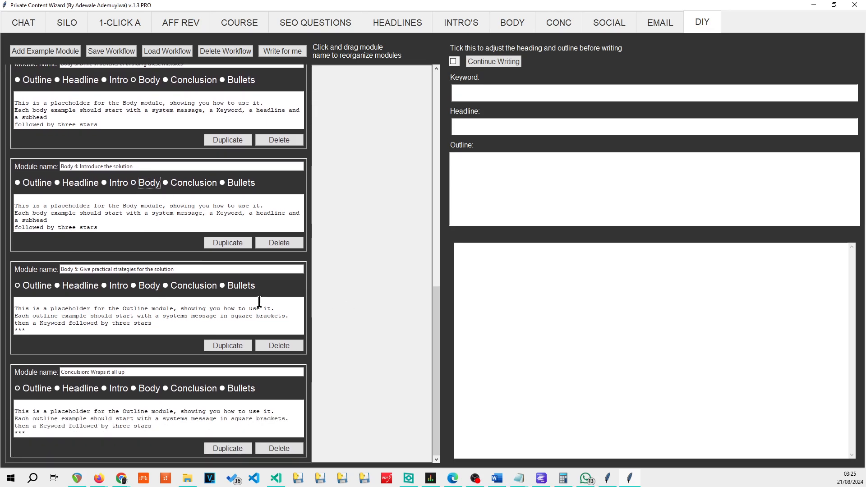
Step: Set the type of the "Body 5: Give practical strategies for the solution" module to Bullets
left_click(222, 285)
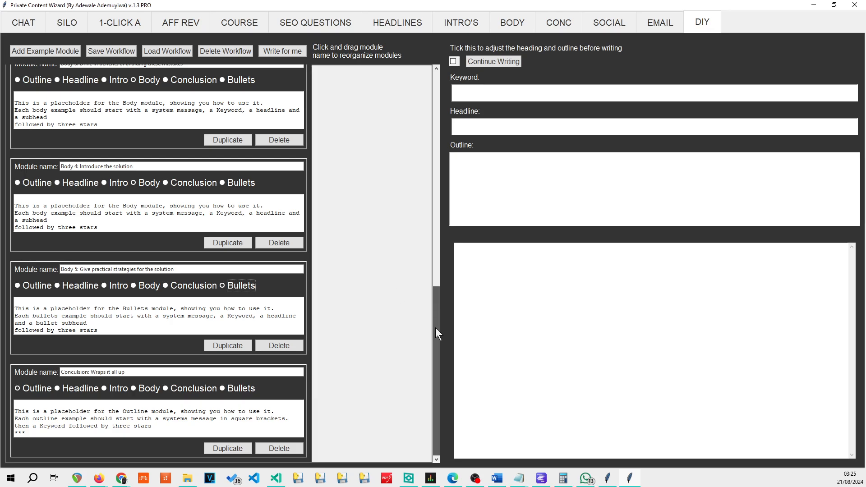
Step: Save the workflow as "Problem to solution" in the my workflows folder
left_click_drag(434, 398, 423, 175)
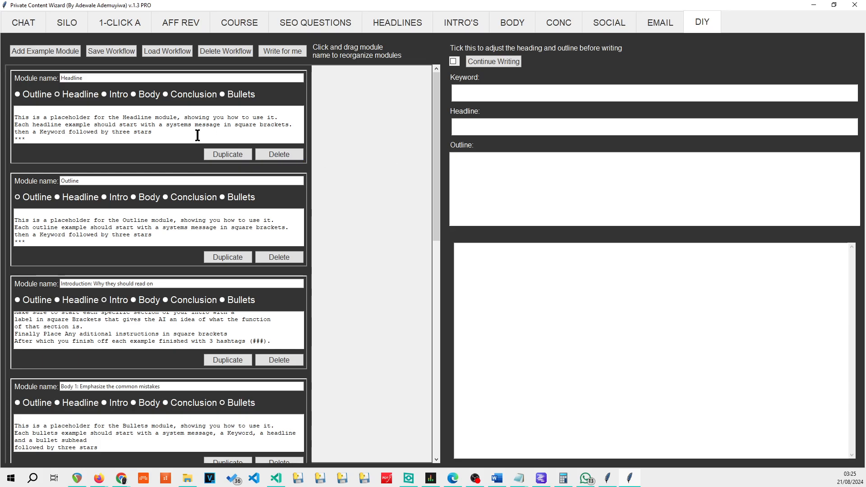
left_click(112, 53)
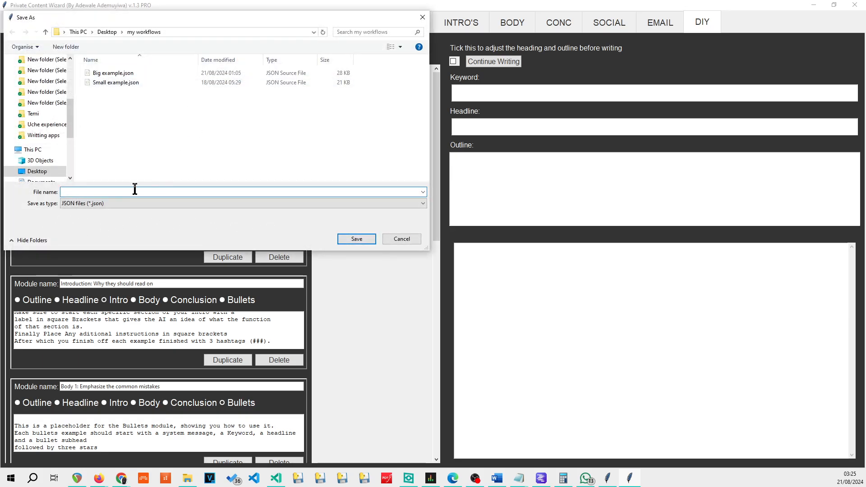
type("P")
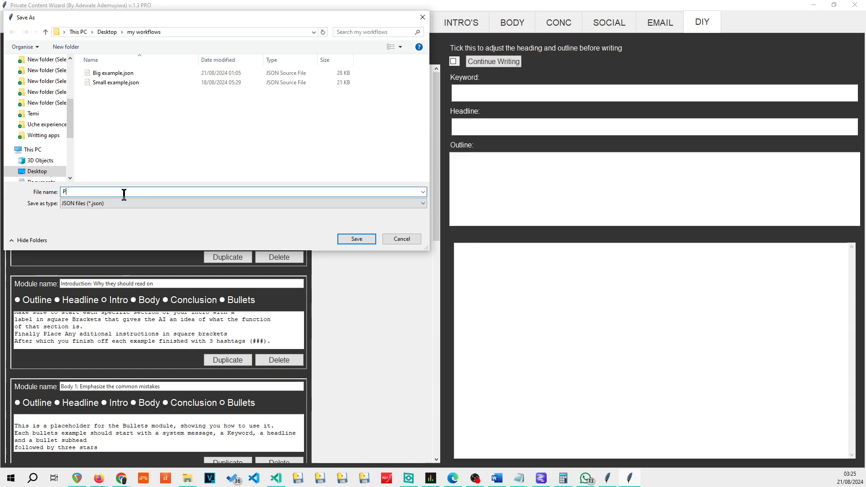
type("roblem to solution")
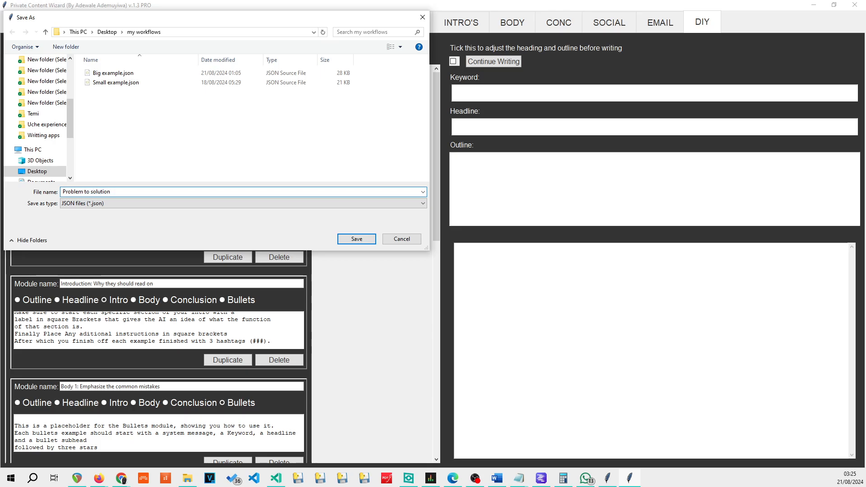
type(" wo")
key("BackSpace")
key("BackSpace")
key("BackSpace")
right_click(125, 196)
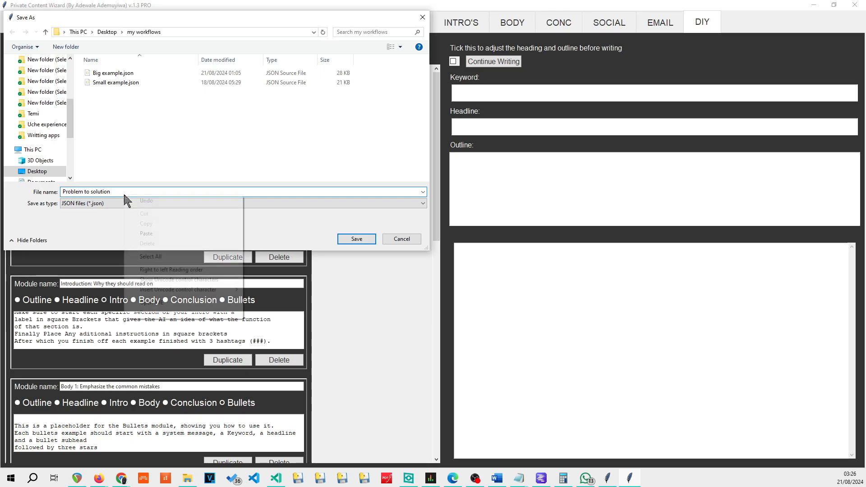
left_click(365, 239)
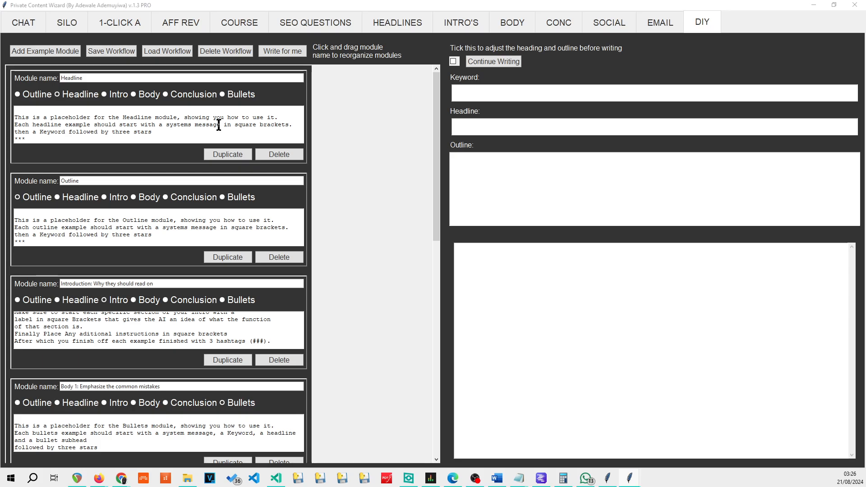
Step: Open the Headline module's text for editing and delete the placeholder instructions down to and including "For example:"
left_click_drag(0, 36, 578, 0)
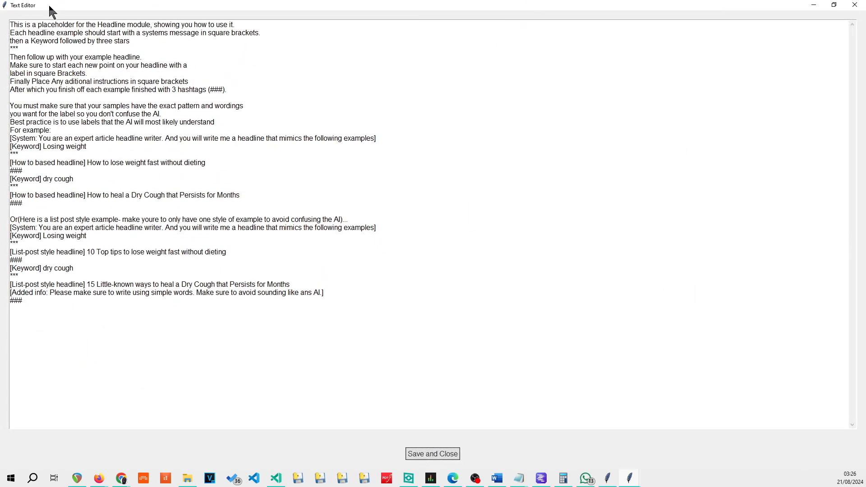
left_click_drag(50, 5, 370, 83)
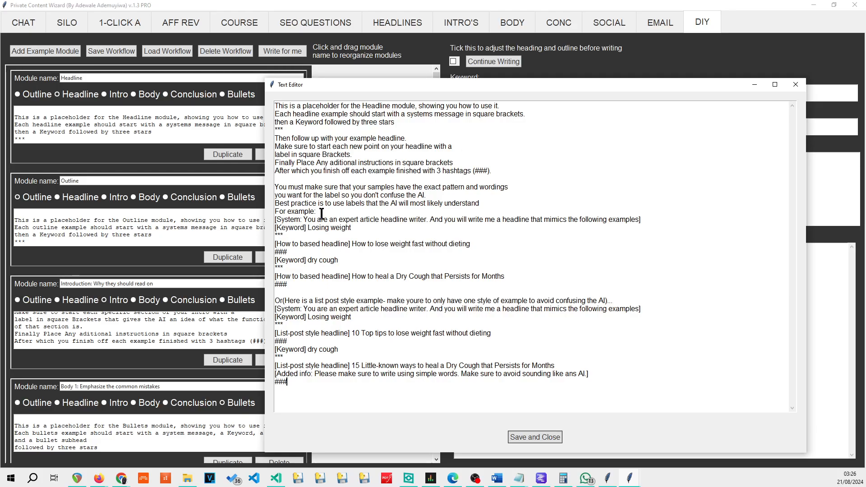
left_click_drag(323, 213, 267, 107)
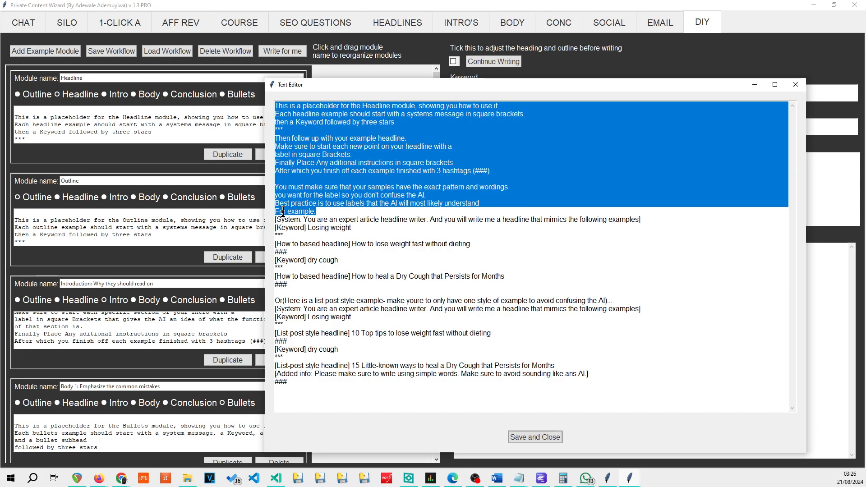
key("BackSpace")
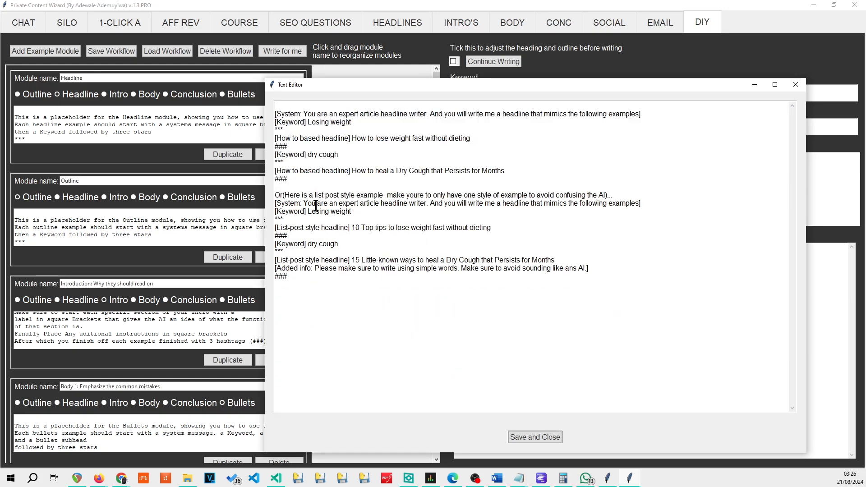
key("Delete")
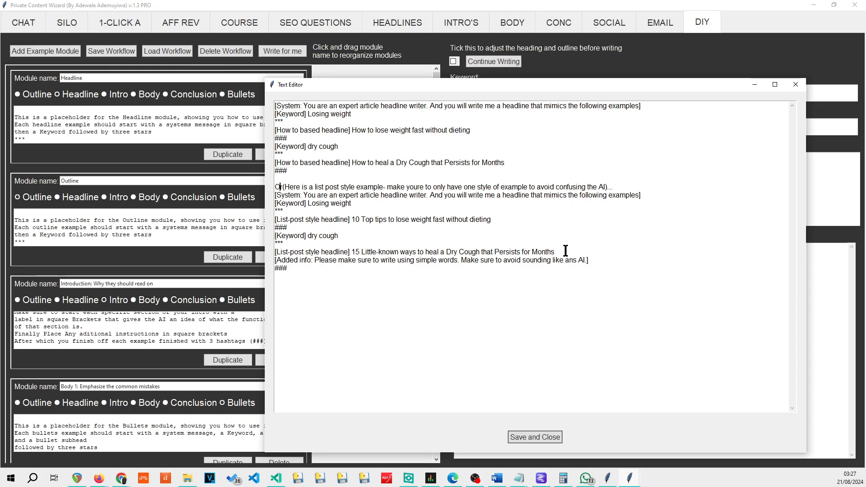
Step: Delete the list-post style example and the ### above it, keeping the Added info line and the final ###
left_click_drag(561, 251, 274, 174)
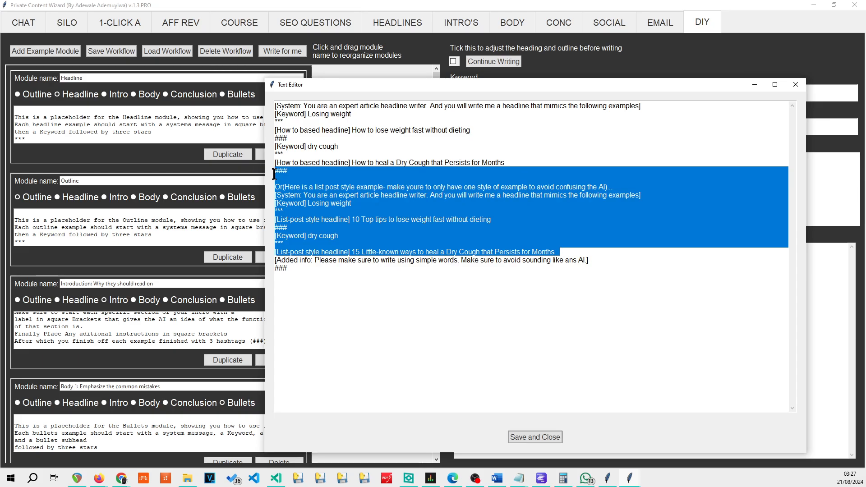
key("BackSpace")
key("BackSpace")
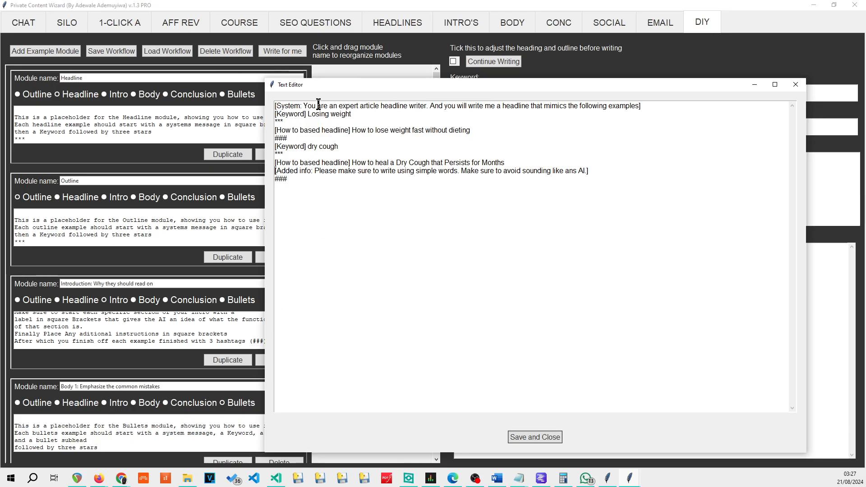
left_click_drag(653, 109, 271, 109)
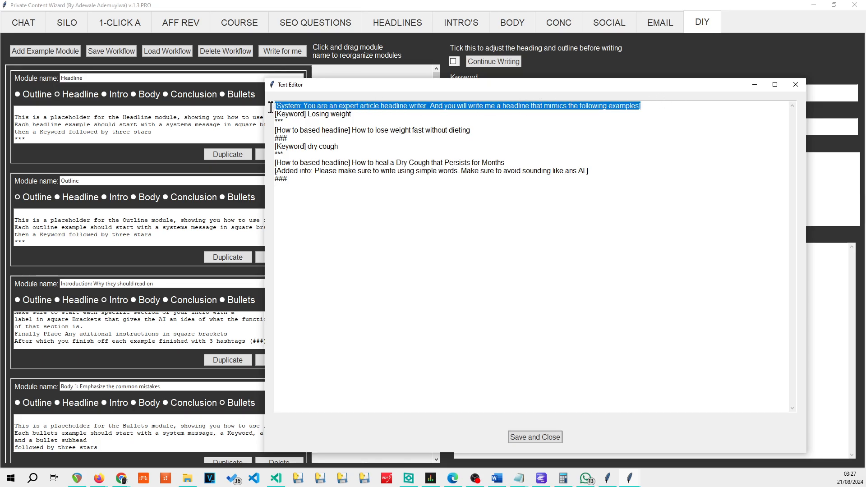
left_click(339, 171)
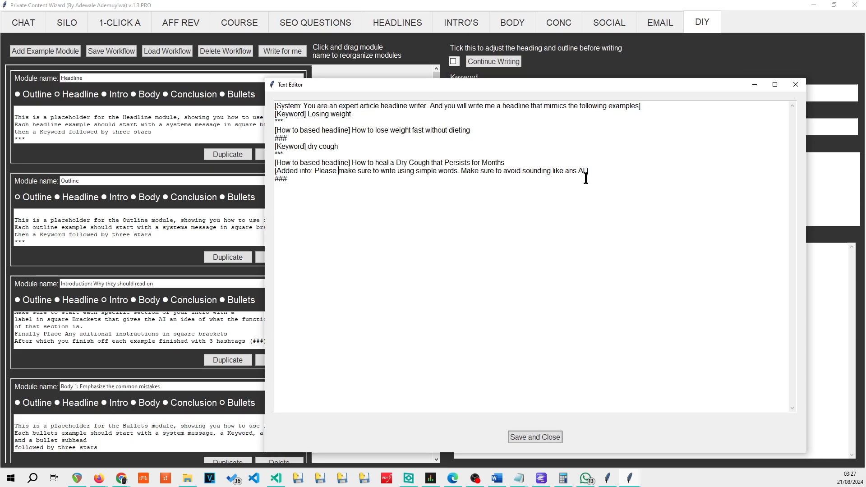
left_click_drag(588, 172, 272, 171)
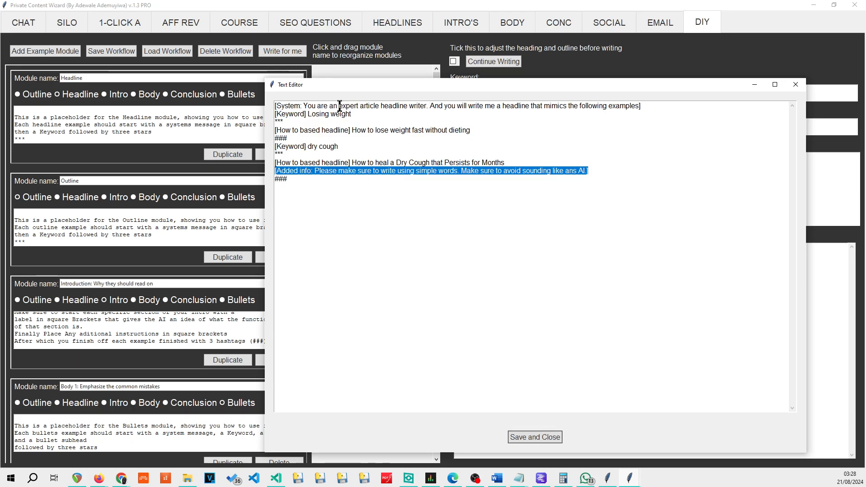
left_click_drag(304, 105, 379, 107)
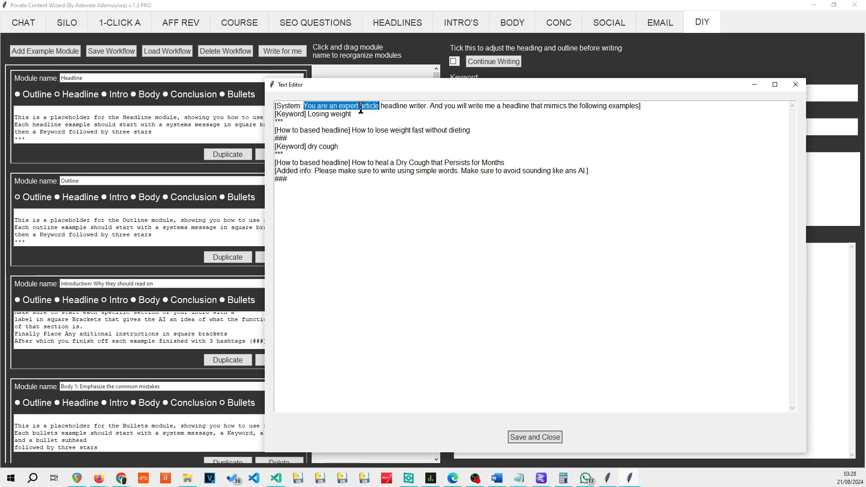
Step: Insert "problem solving" before "article headline writer" in the Headline module's system message
left_click(360, 106)
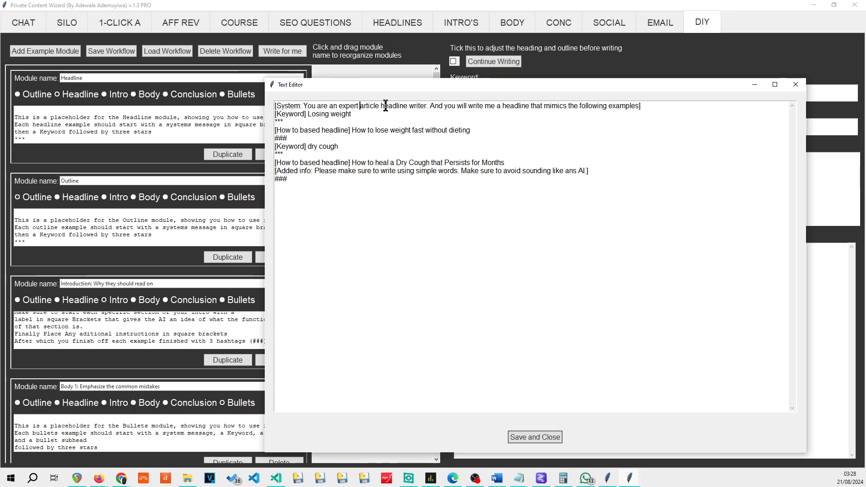
type("p")
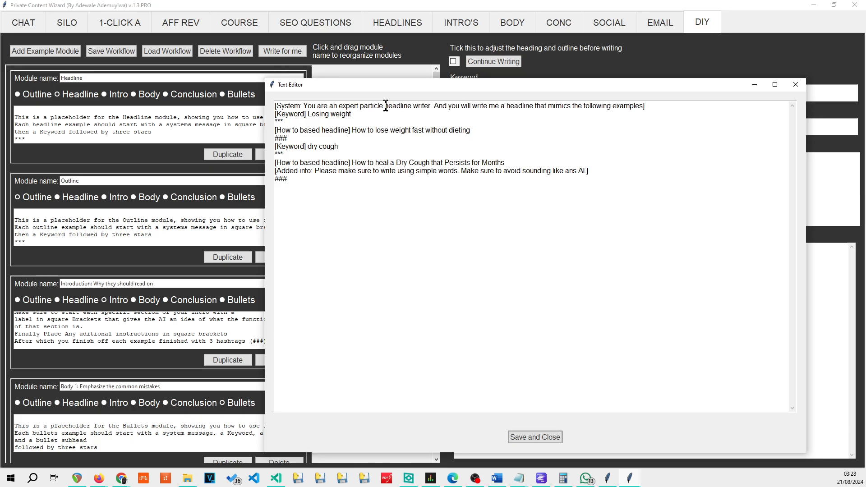
type("rob")
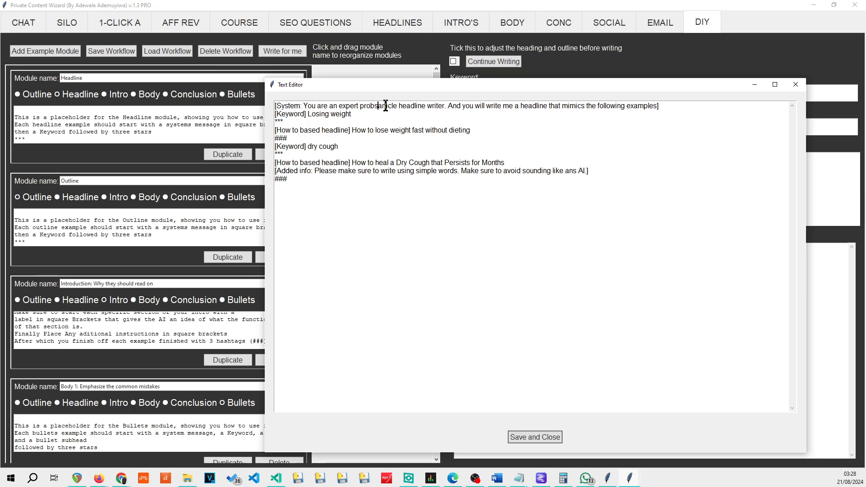
type("lem sol")
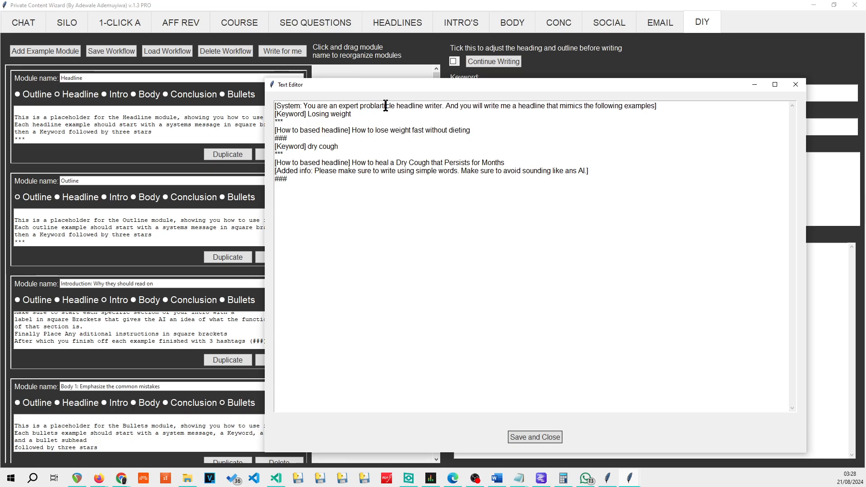
type("ving")
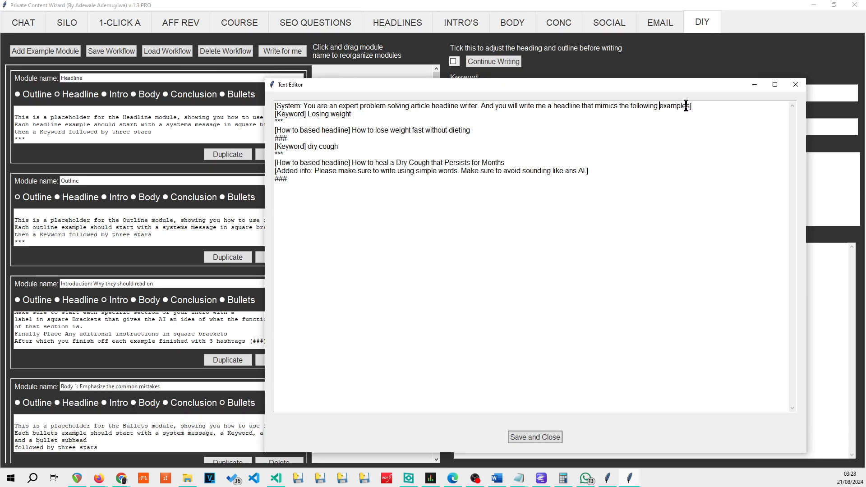
Step: Insert "problem to solution" before "examples" in the system message, and save and close the Headline module's text
type("problem ")
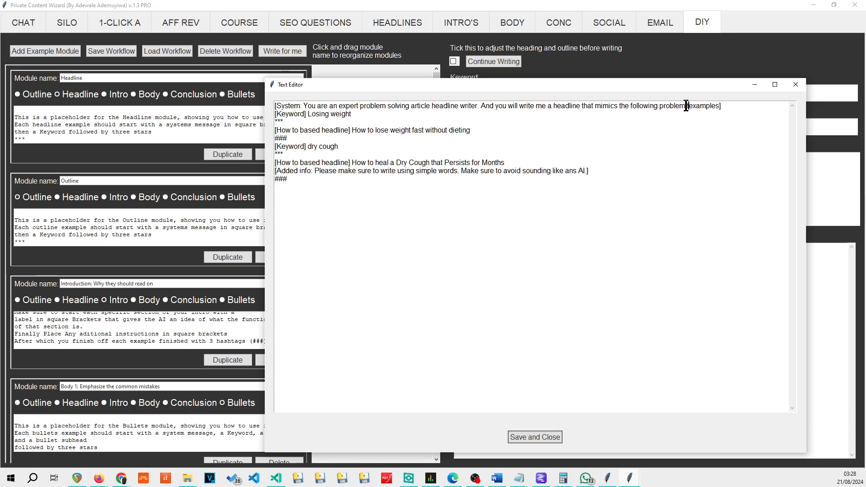
type("to solution")
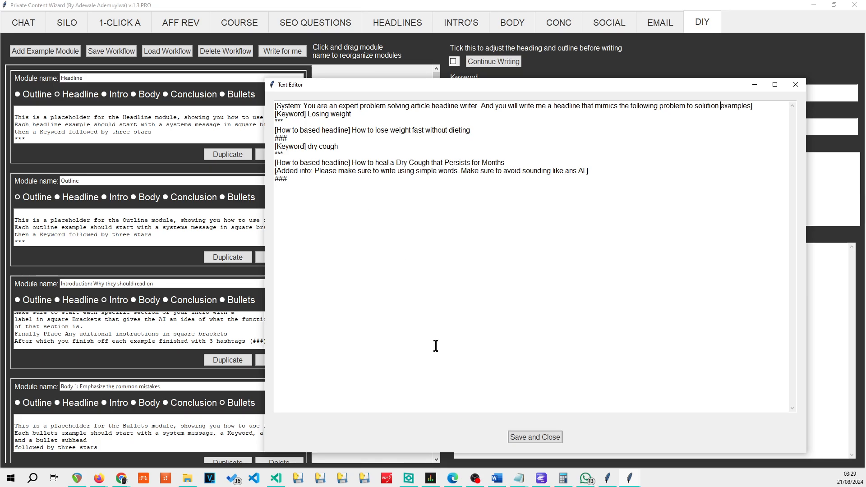
left_click(552, 437)
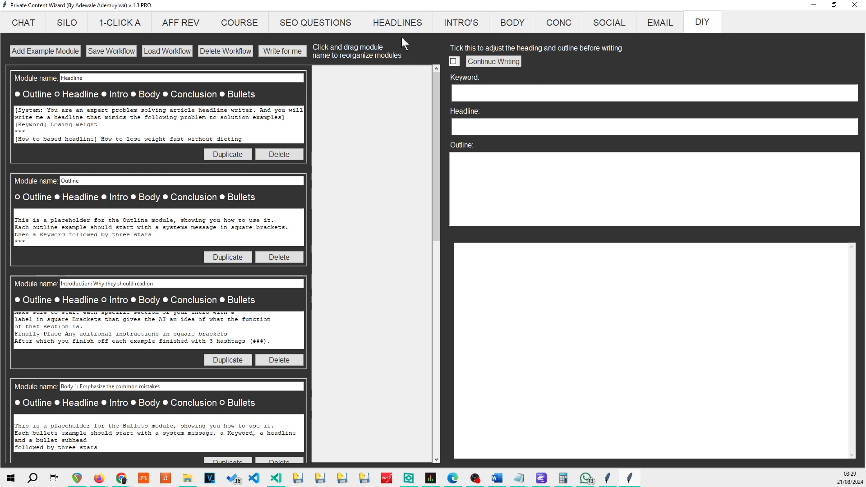
Step: Look over the headline generator's style options, selecting Mistakes and warning headlines, and return to the DIY workflow
left_click(390, 30)
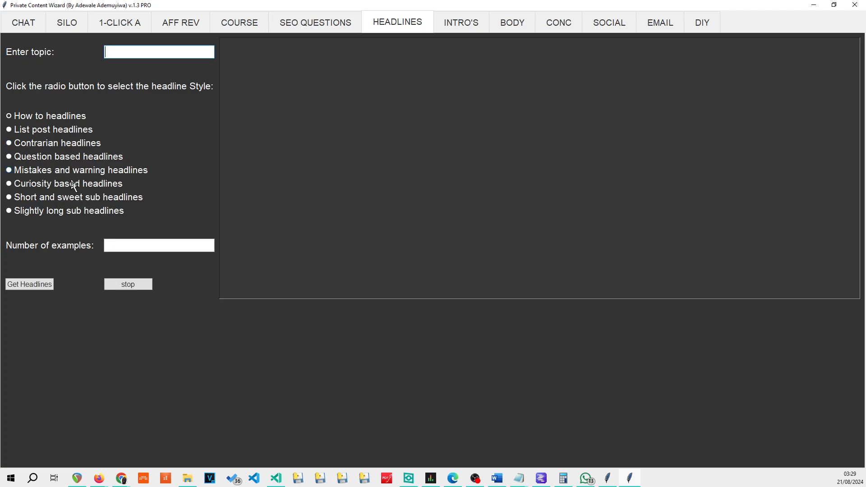
left_click(70, 114)
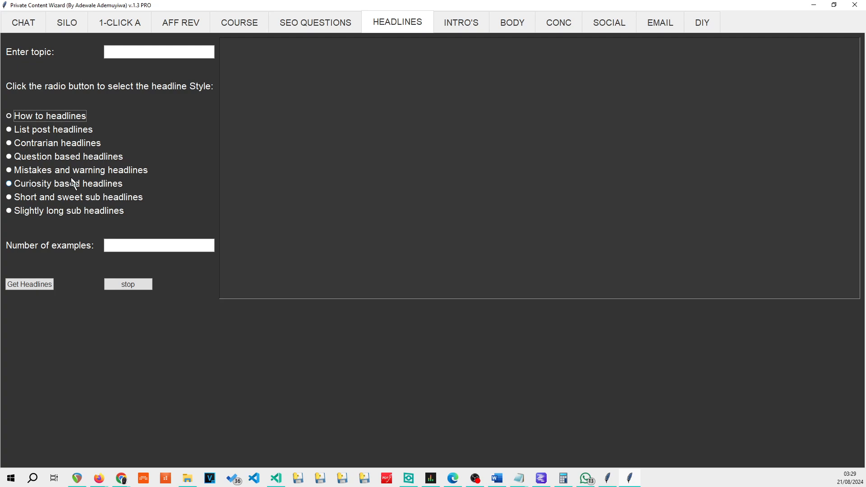
left_click(96, 172)
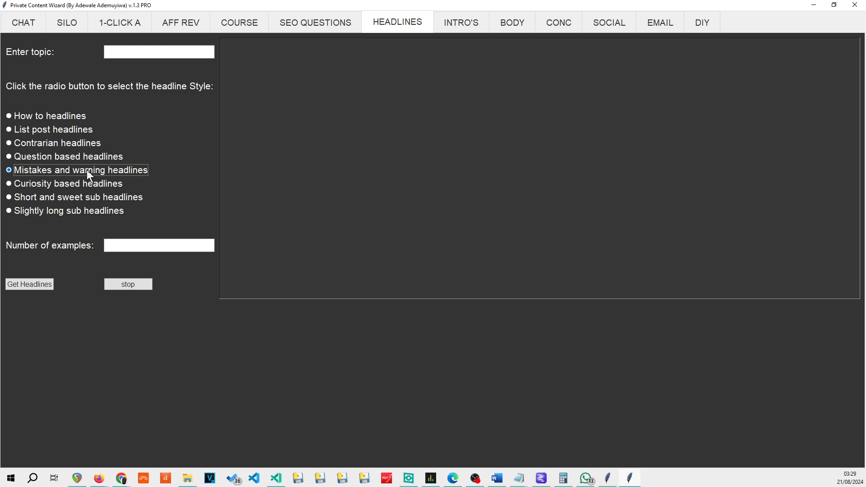
left_click(132, 54)
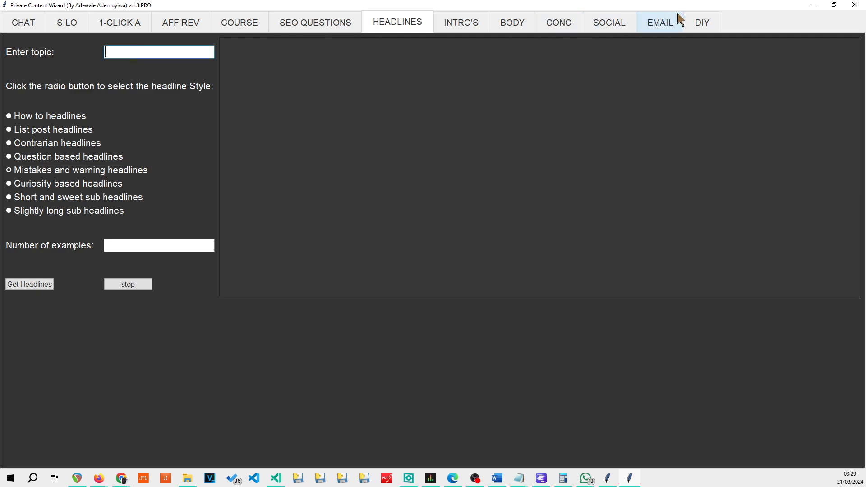
left_click(701, 24)
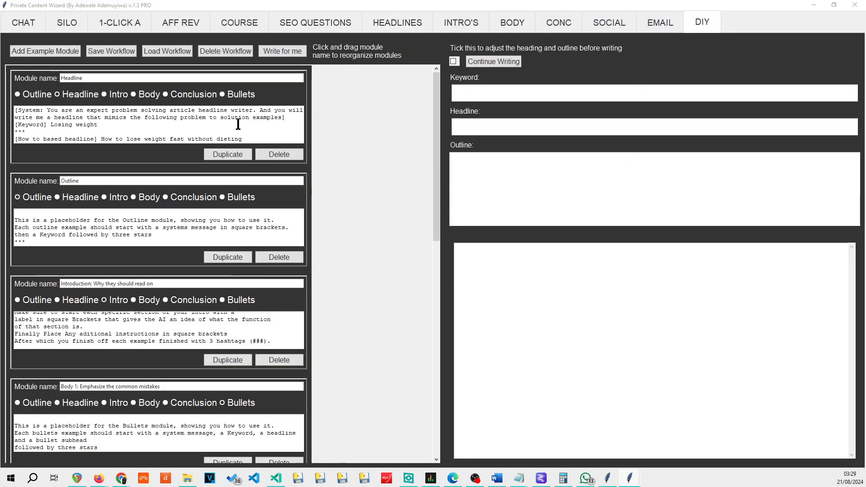
Step: Reopen the Headline module's text and replace the three-star separator under the dry cough keyword with an empty line
left_click_drag(0, 34, 720, 53)
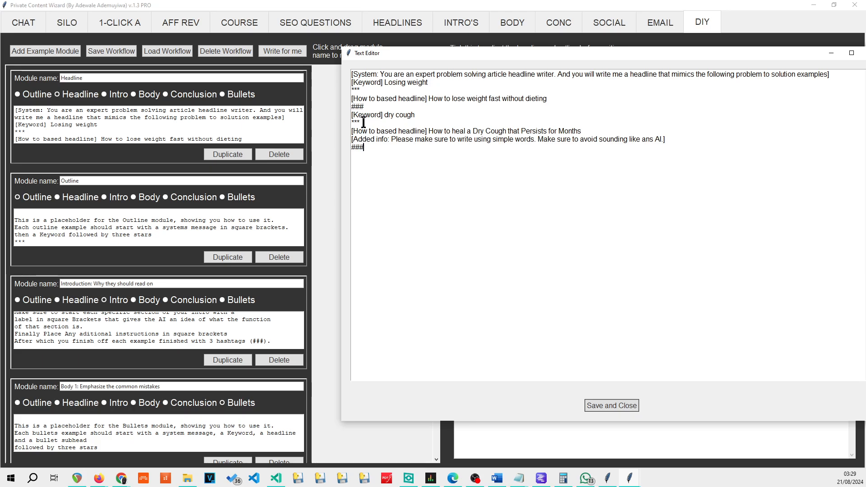
left_click_drag(364, 122, 348, 121)
key("BackSpace")
key("BackSpace")
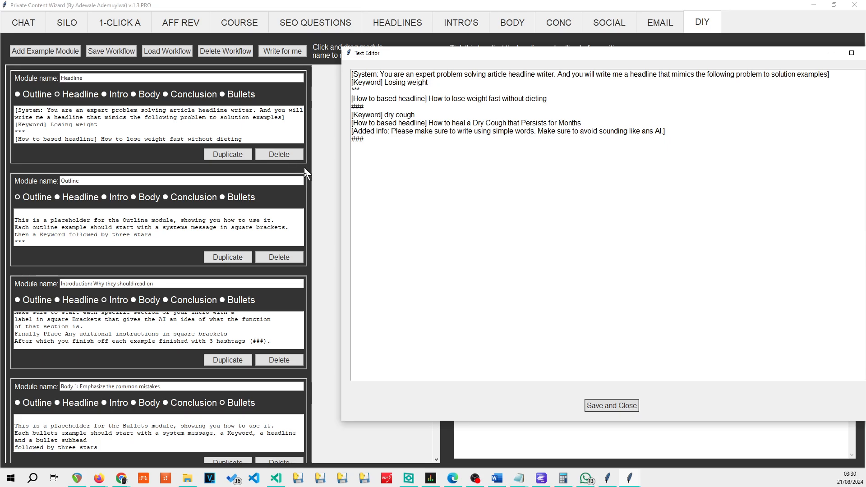
left_click(419, 112)
key("Return")
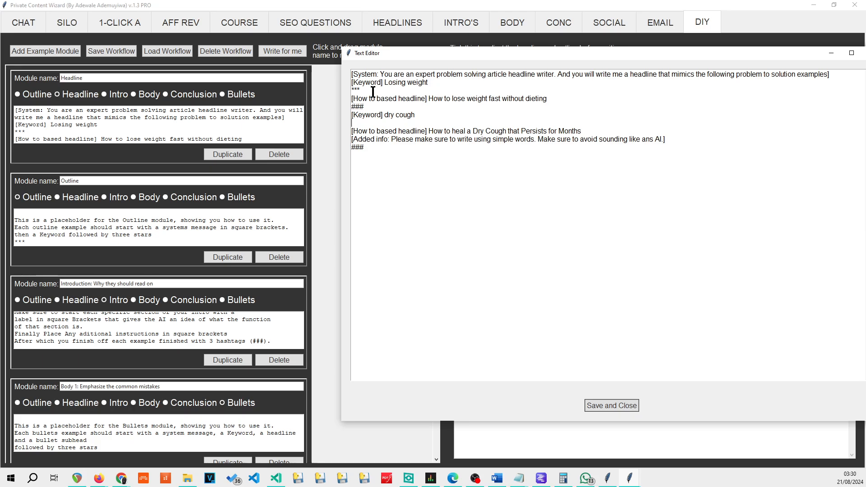
Step: Copy the three-star separator from the Losing weight example onto the empty line under the dry cough keyword
left_click_drag(364, 90, 340, 90)
key("ctrl+c")
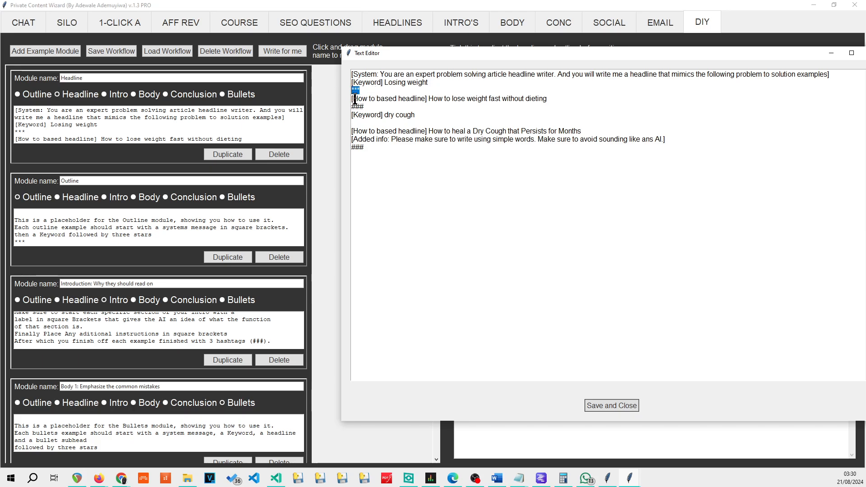
left_click(373, 119)
key("ctrl+v")
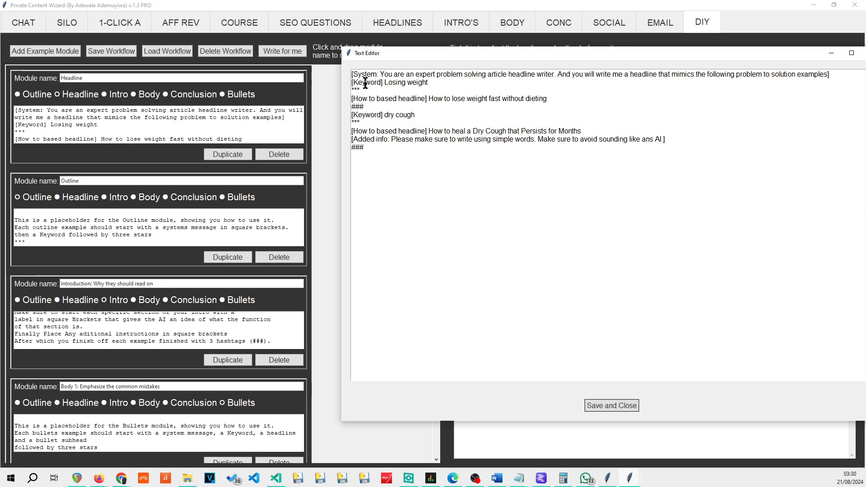
left_click_drag(364, 90, 343, 89)
left_click_drag(370, 107, 352, 106)
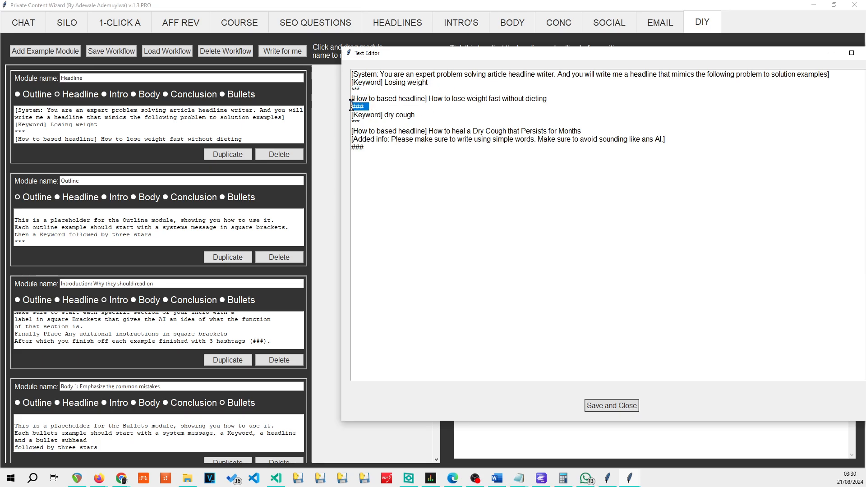
left_click_drag(416, 115, 352, 122)
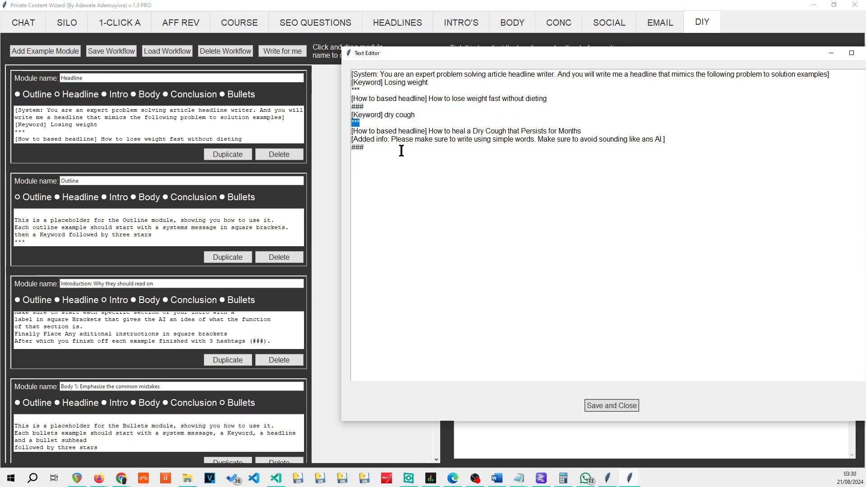
left_click(612, 129)
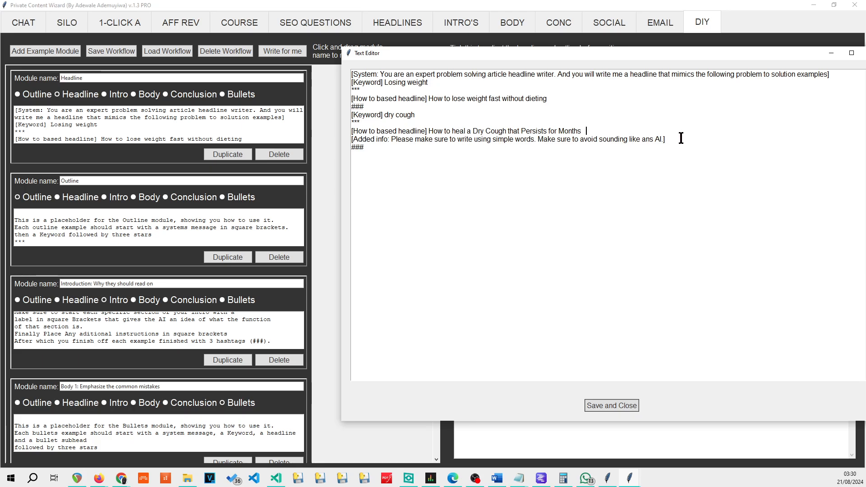
left_click_drag(682, 138, 350, 148)
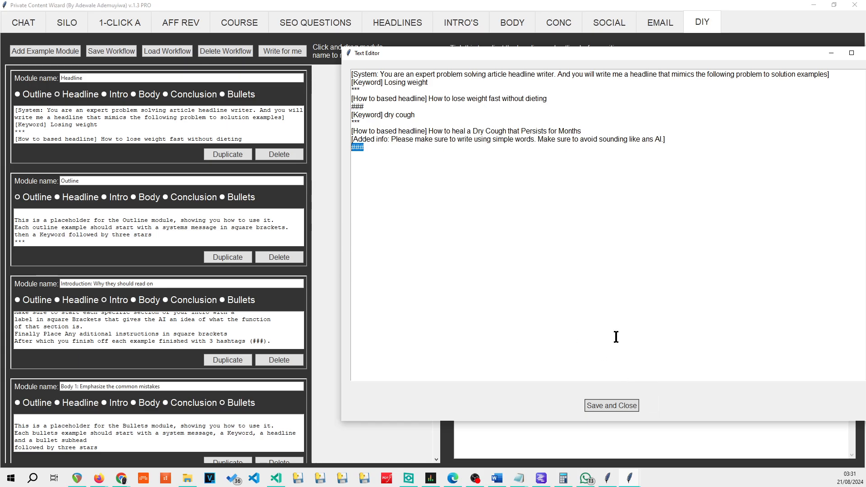
Step: Copy the keyword "Losing weight", close the Headline module's text, and generate 5 mistakes and warning headlines for that topic
left_click_drag(434, 83, 384, 82)
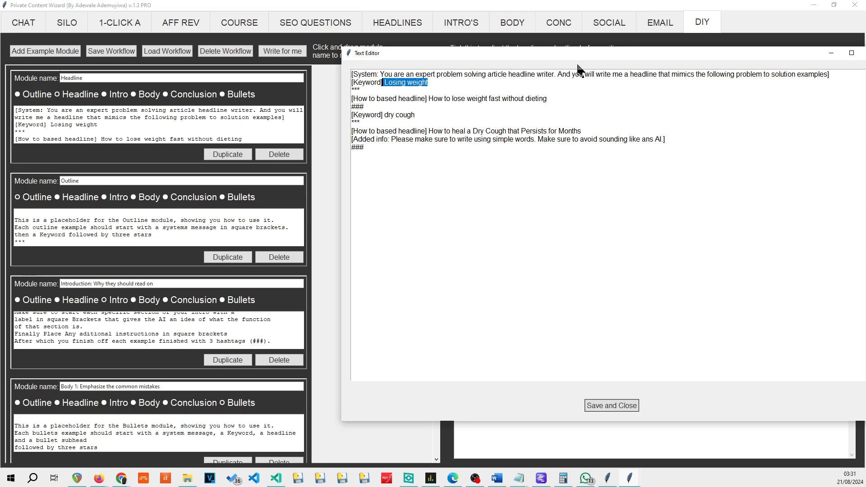
left_click(852, 52)
left_click(772, 64)
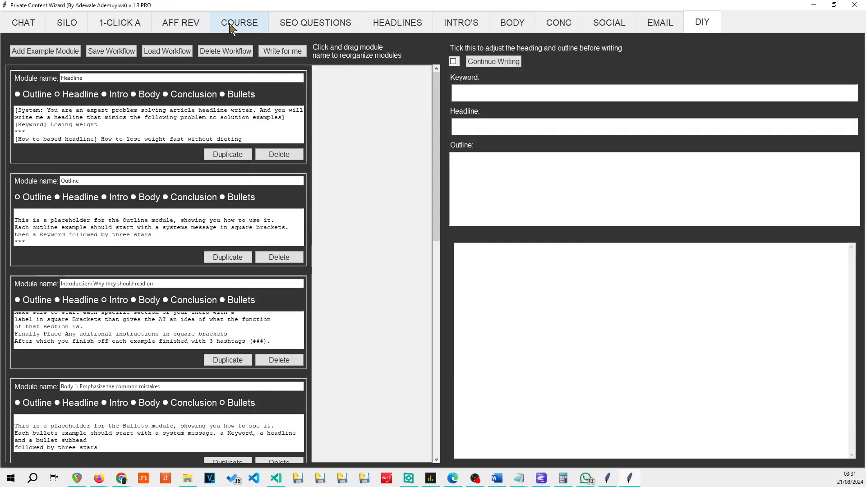
left_click(398, 22)
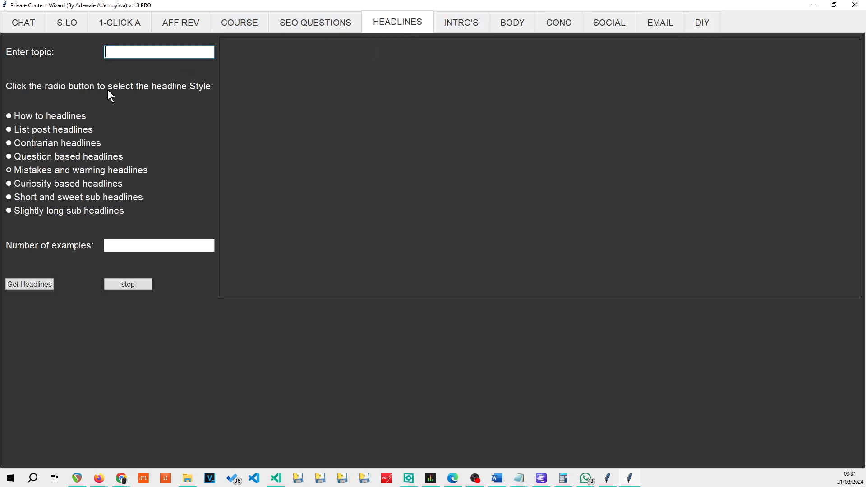
type("Losing weight")
left_click(127, 244)
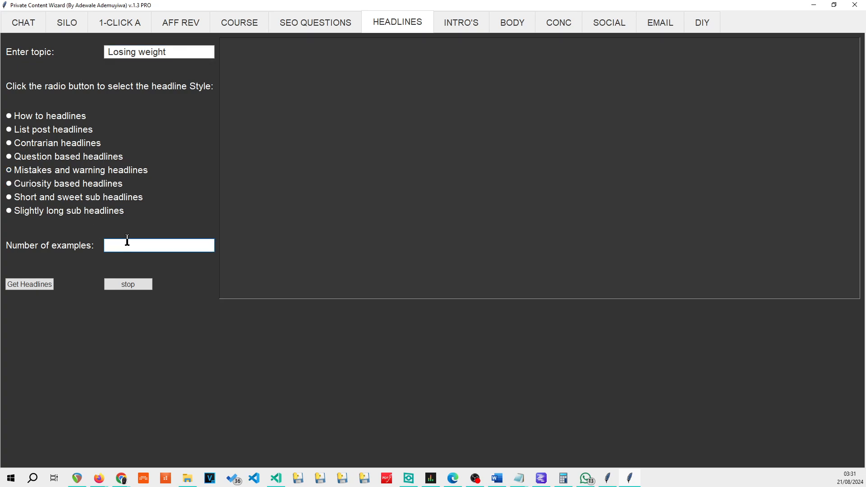
type("5")
left_click(26, 285)
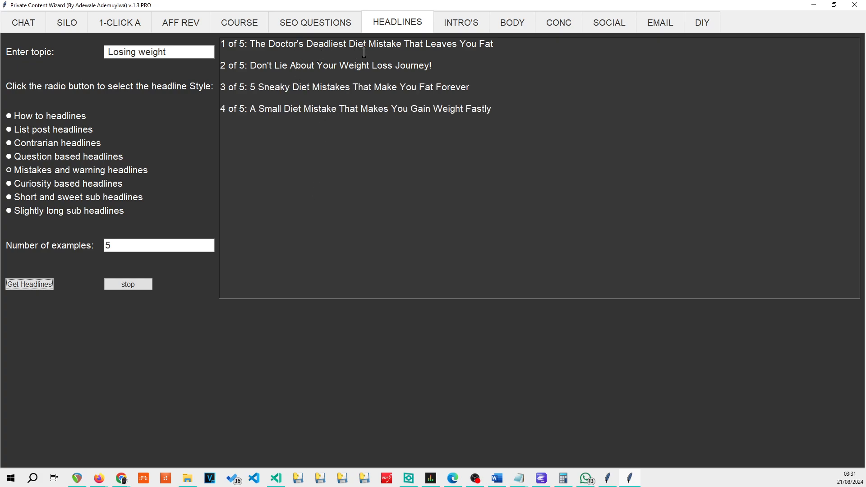
Step: Replace the Losing weight example's headline in the Headline module with the generated "The Doctor's Deadliest Diet Mistake That Leaves You Fat"
left_click_drag(494, 44, 250, 47)
key("ctrl+c")
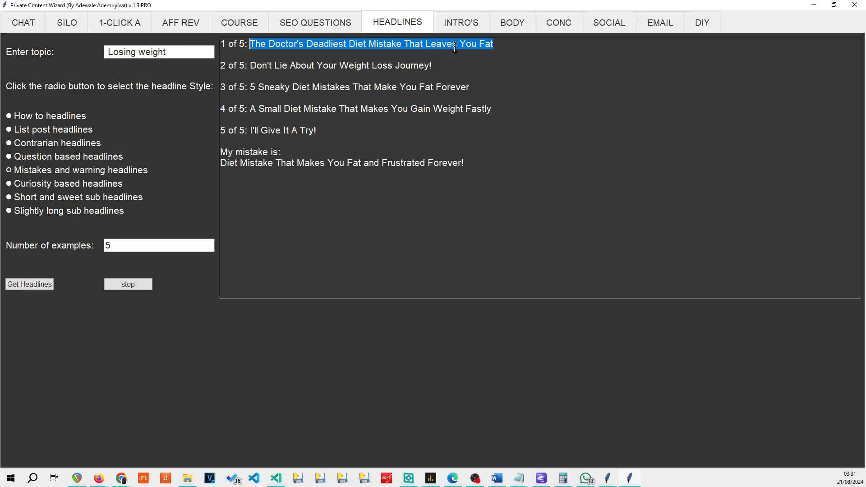
left_click(705, 28)
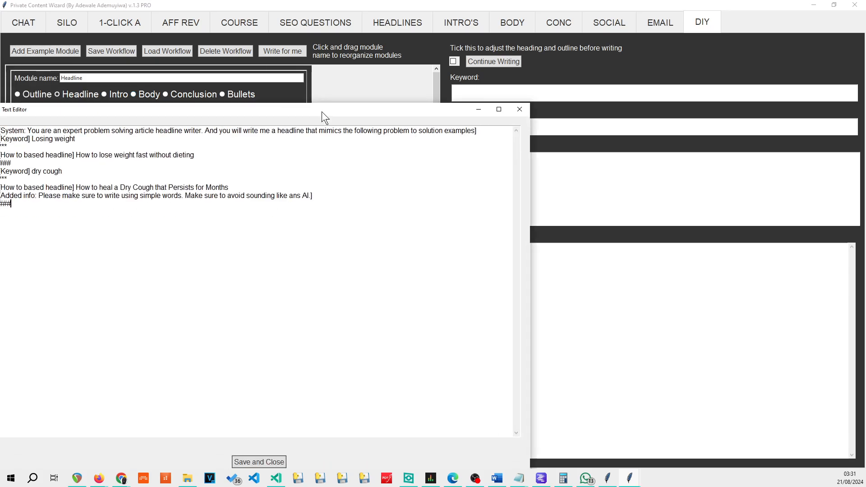
left_click_drag(321, 112, 647, 68)
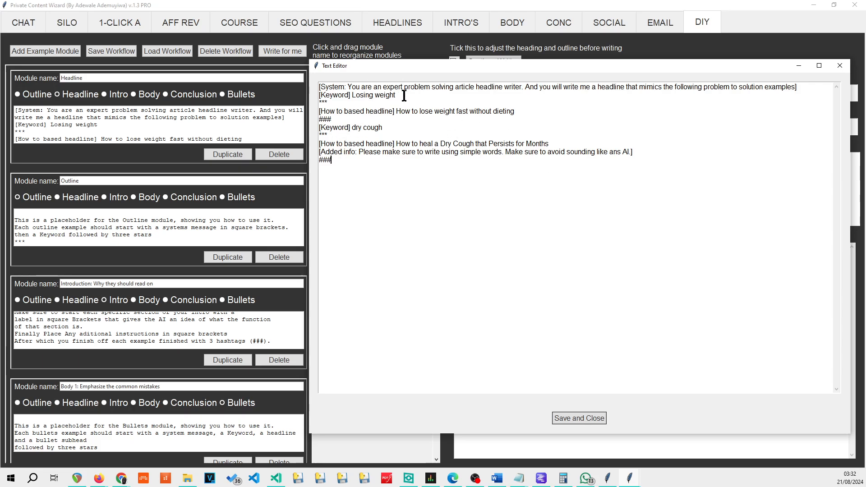
left_click_drag(516, 112, 399, 112)
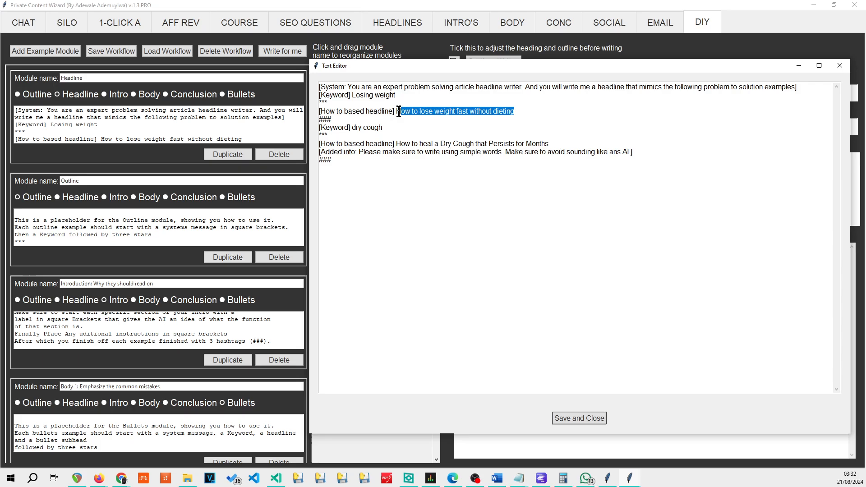
key("ctrl+v")
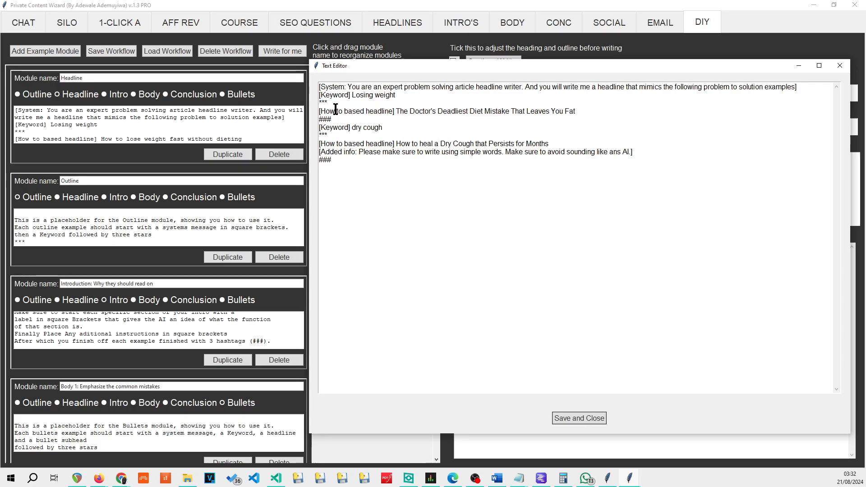
Step: Change the Losing weight example's bracketed headline label to "Mistakes & Warning based headline"
left_click_drag(342, 111, 321, 109)
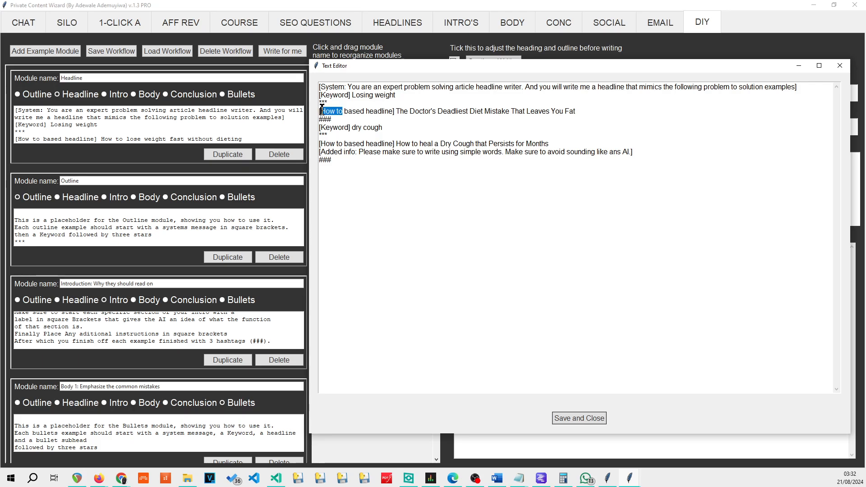
type("Mista")
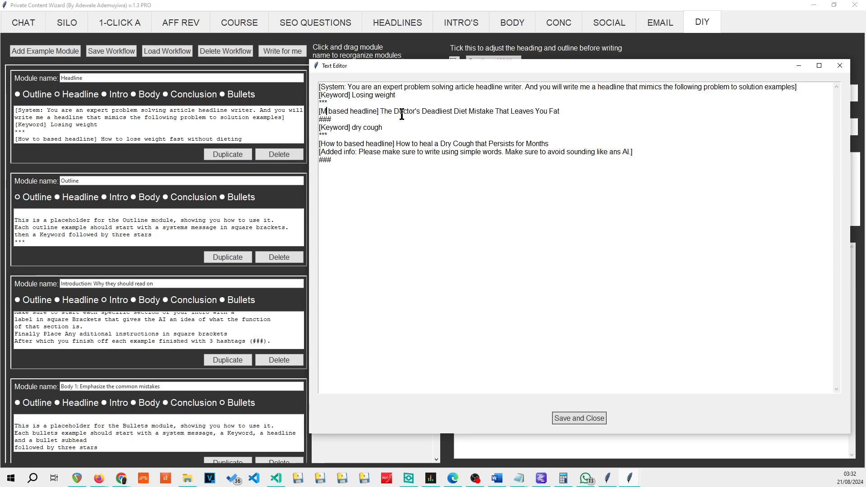
type("ke")
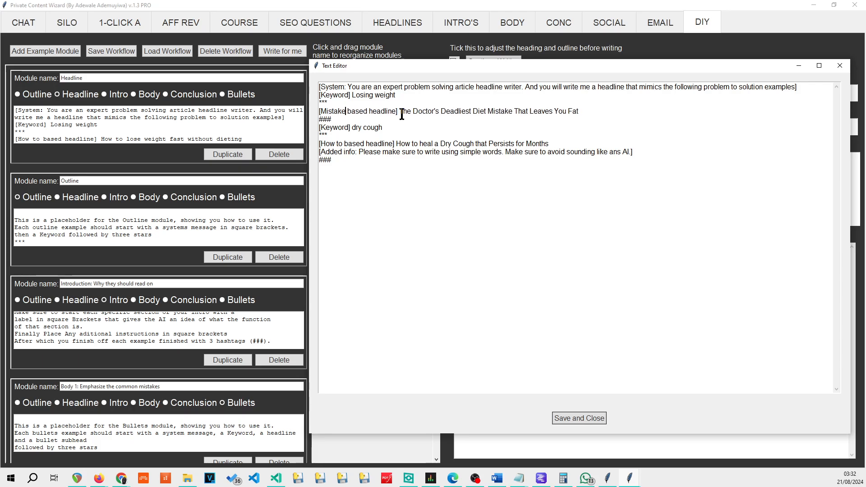
type("s")
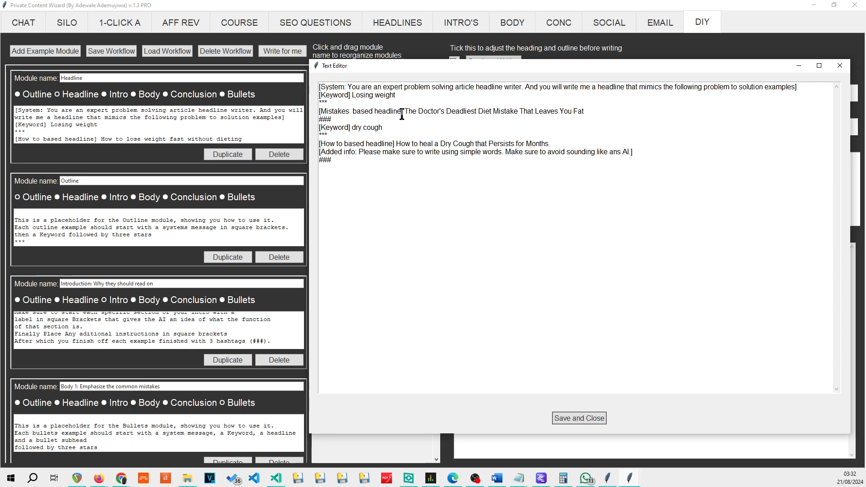
type(" & Warn")
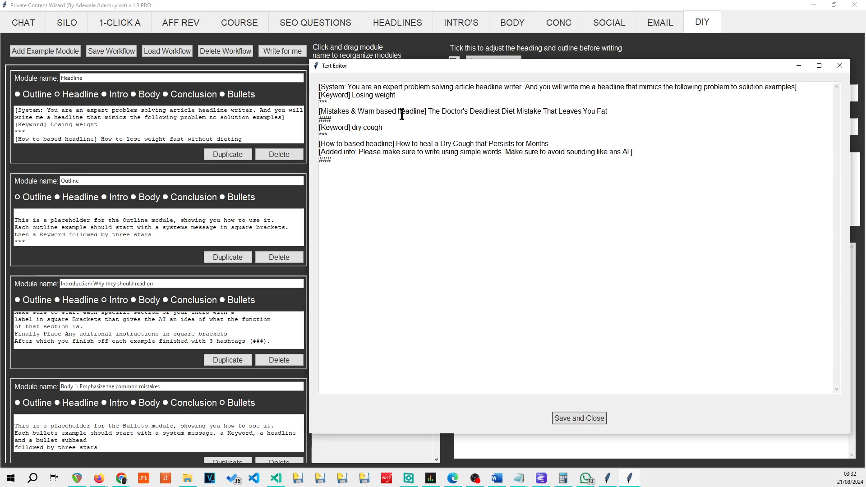
type("ing based")
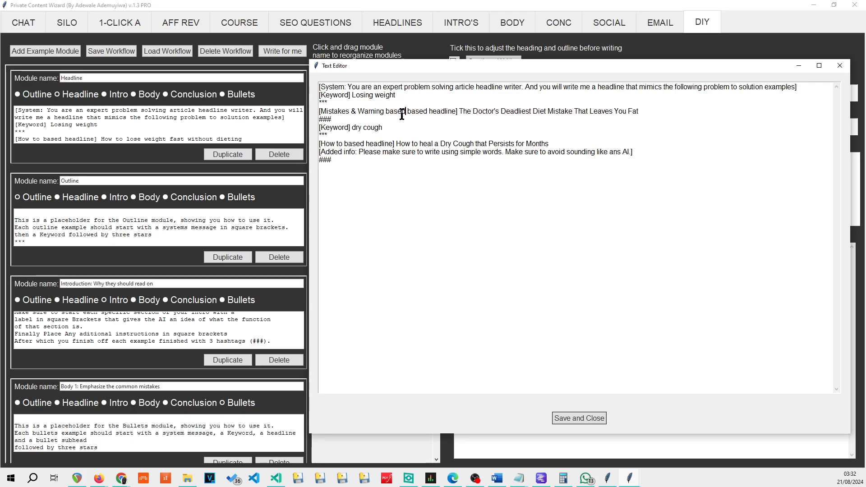
key("Delete")
key("Delete")
key("Delete")
key("Delete")
key("Delete")
key("Delete")
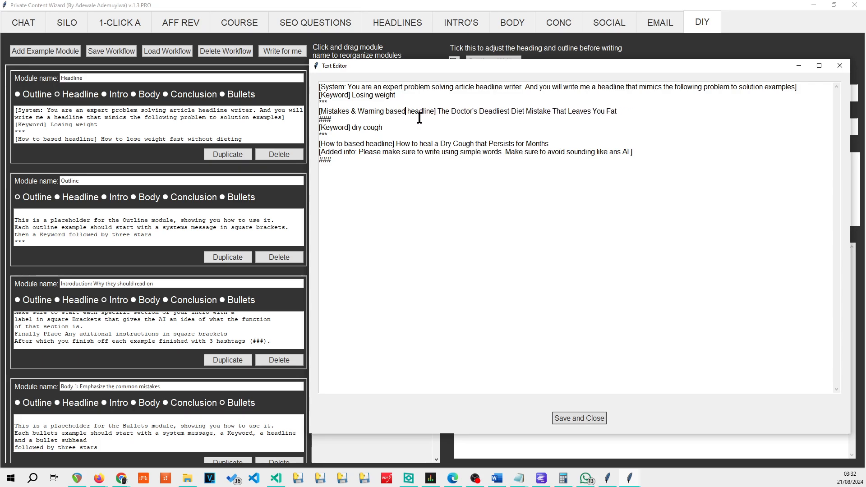
Step: Replace the dry cough example's bracketed label with a copy of "[Mistakes & Warning based headline]"
left_click_drag(437, 112, 319, 112)
key("ctrl+c")
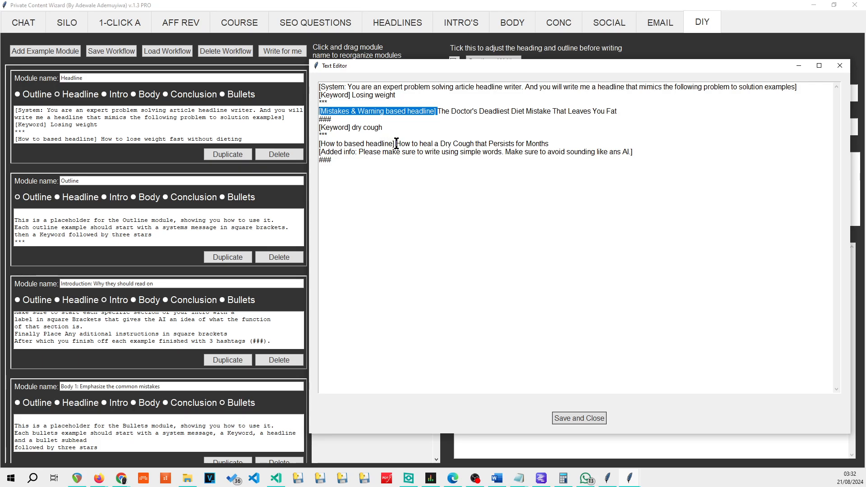
left_click_drag(396, 144, 310, 148)
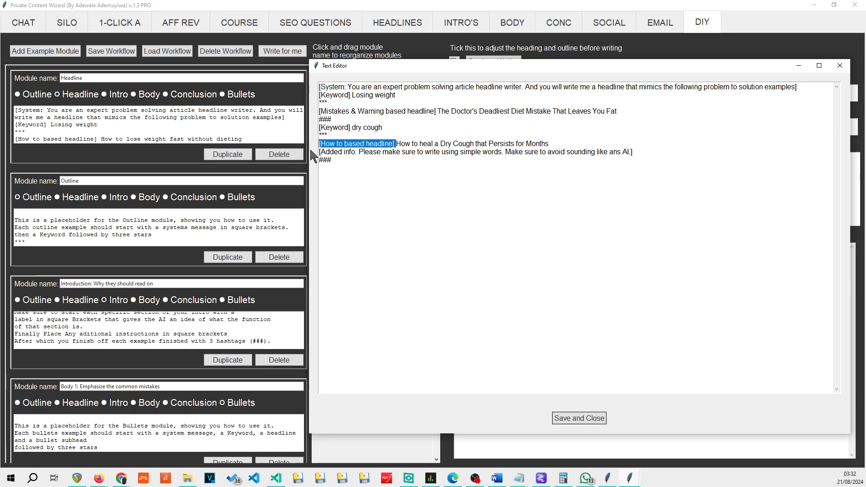
key("ctrl+v")
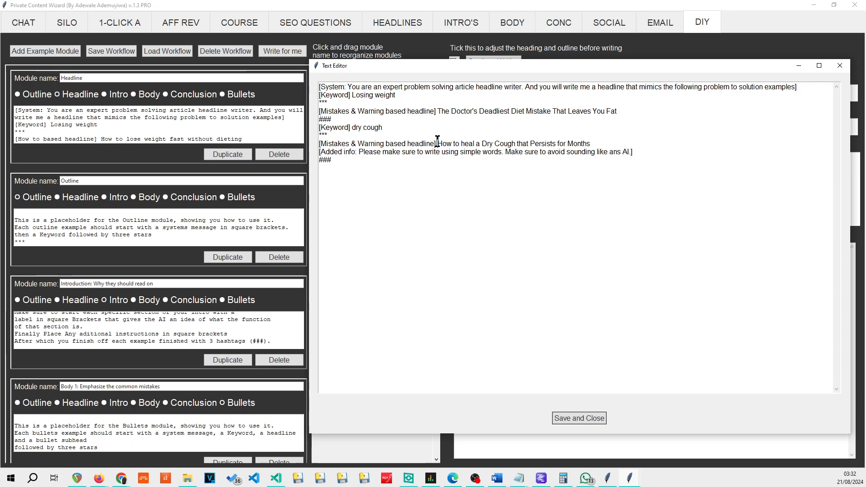
left_click_drag(437, 143, 314, 142)
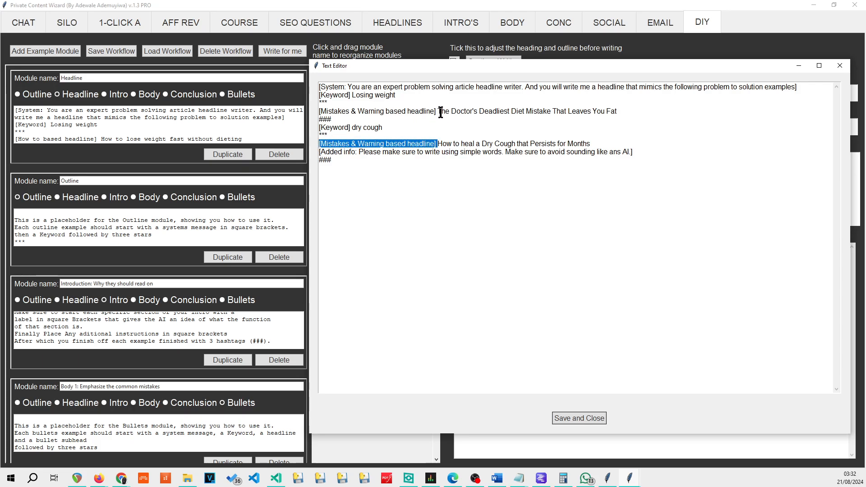
left_click_drag(438, 112, 318, 112)
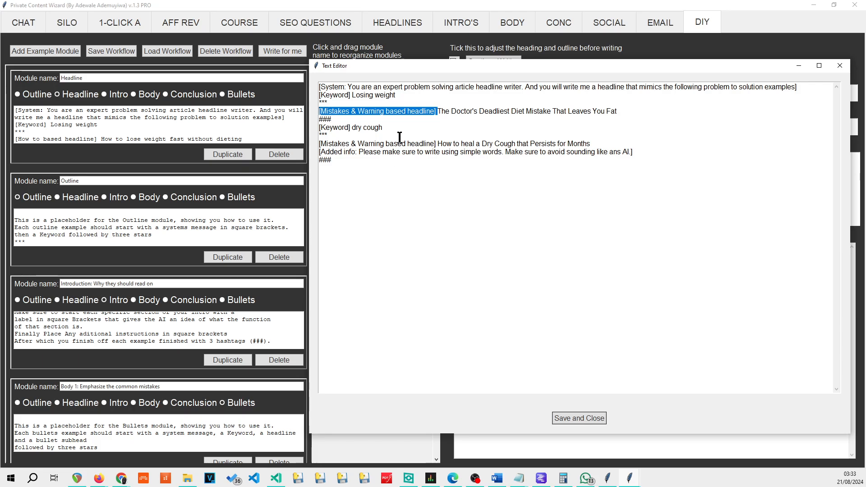
Step: Copy the keyword "dry cough", save and close the Headline module's text, and generate mistakes and warning headlines for that topic
left_click_drag(383, 127, 352, 127)
key("ctrl+c")
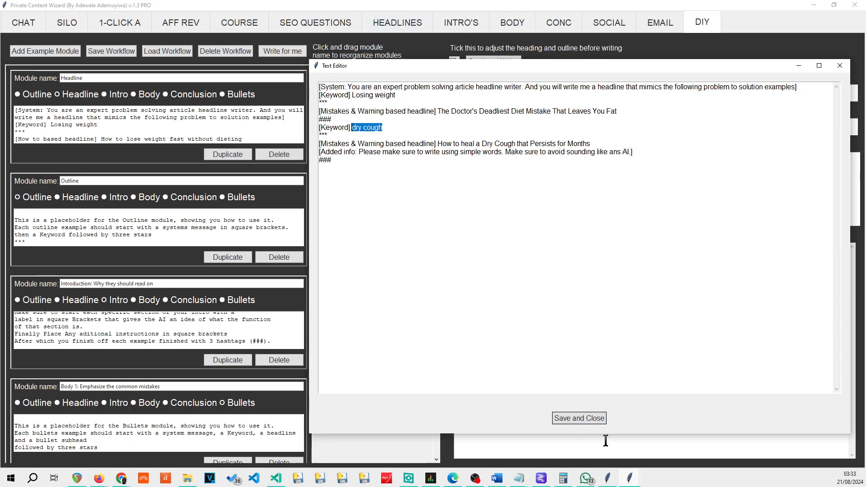
left_click(591, 419)
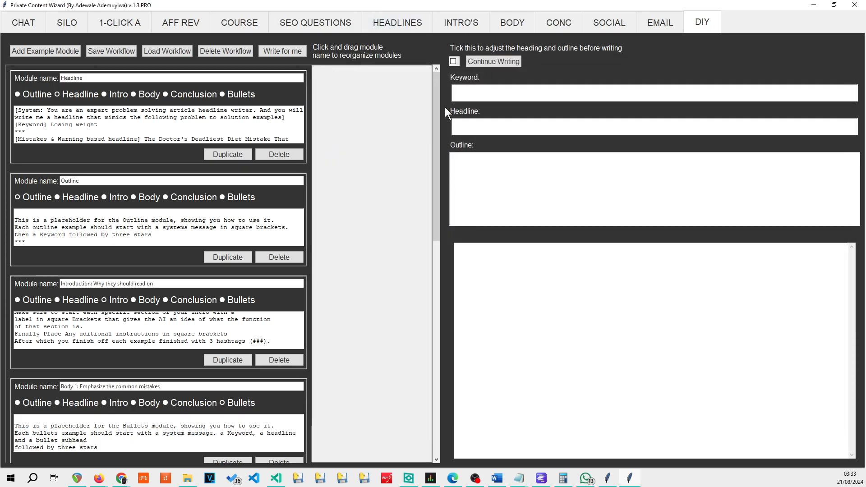
left_click(400, 28)
left_click_drag(180, 51, 22, 50)
key("ctrl+v")
left_click(41, 283)
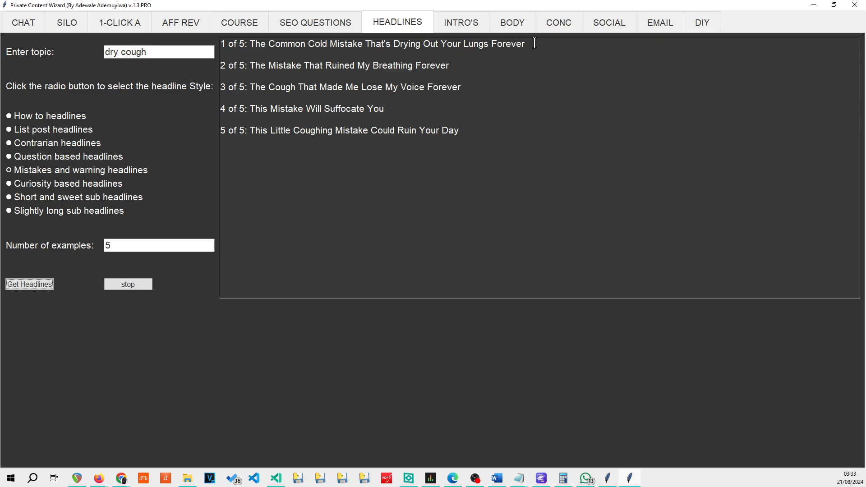
Step: Replace the dry cough example's headline in the Headline module with the generated "The Common Cold Mistake That's Drying Out Your Lungs Forever"
left_click_drag(534, 42, 252, 43)
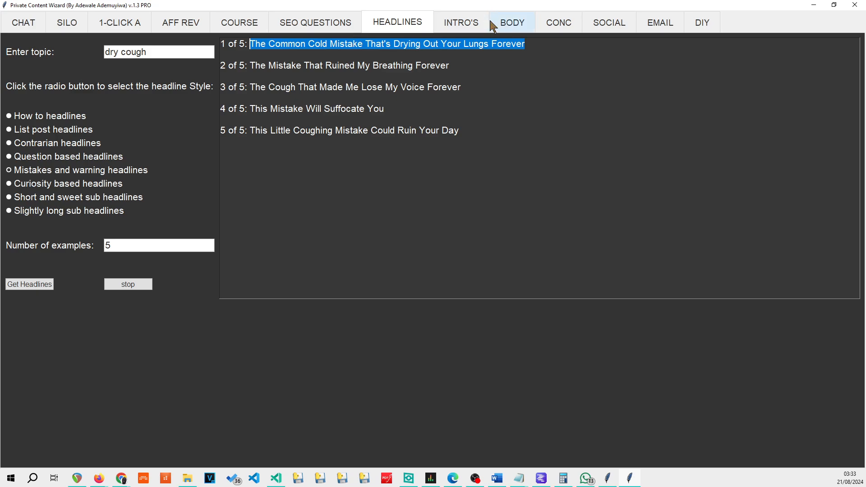
left_click(699, 22)
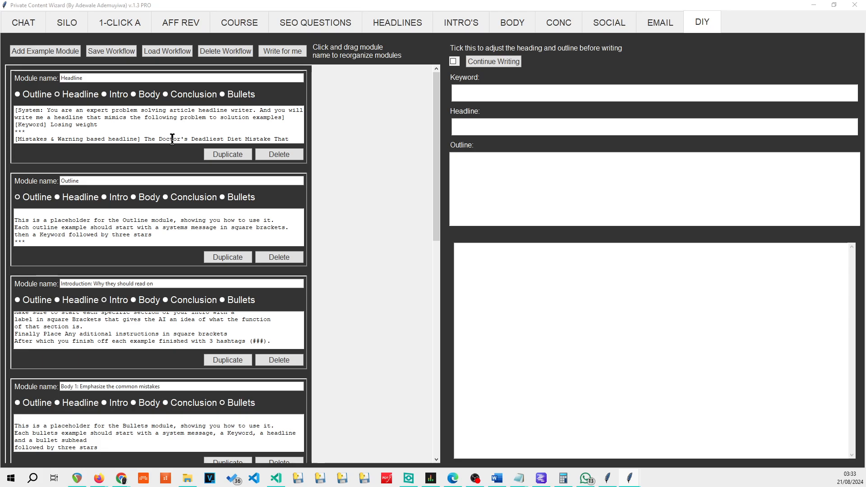
double_click(126, 120)
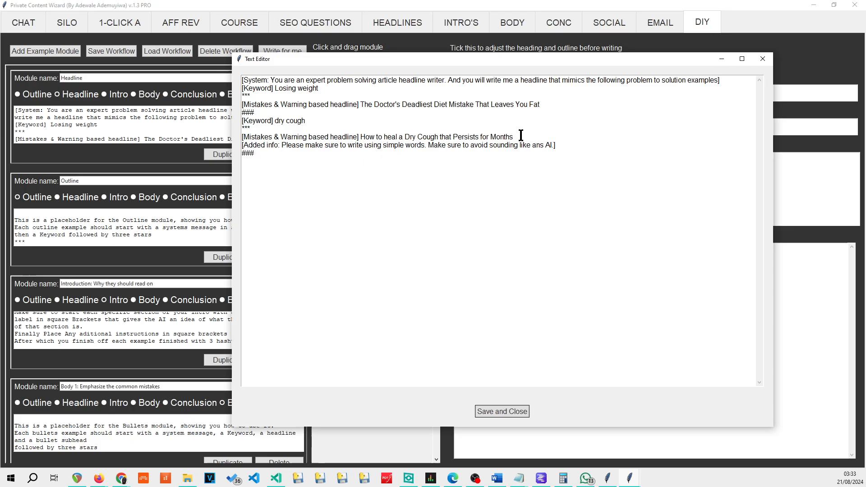
mouse_move(518, 137)
left_mouse_down()
mouse_move(331, 136)
mouse_move(361, 137)
left_mouse_up()
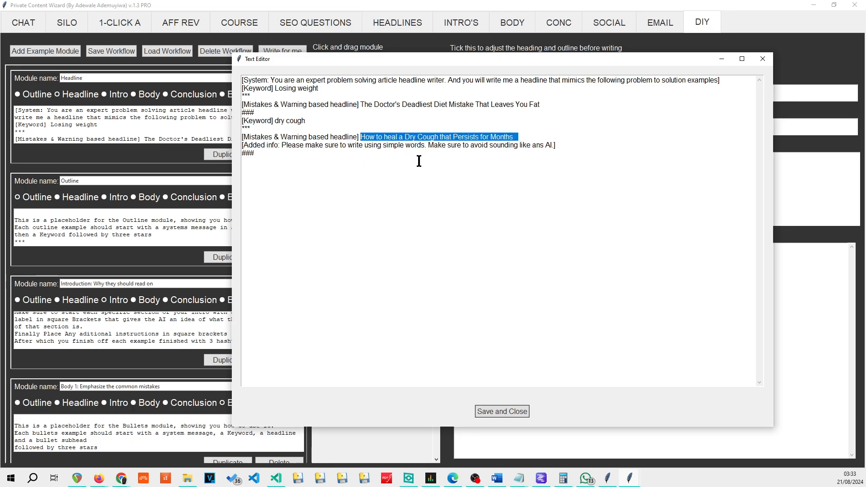
type("The Common Cold Mistake That's Drying Out Your Lungs Forever")
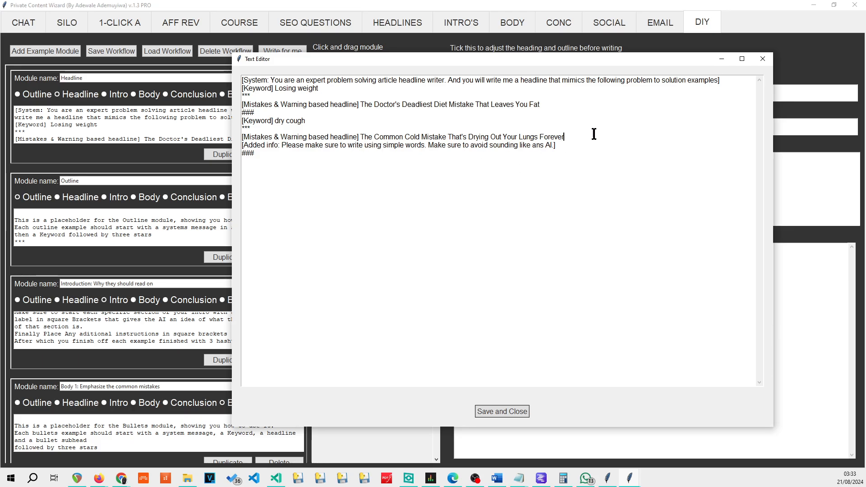
Step: Duplicate the dry cough example, including its ### separator, directly above the Added info line
key("Return")
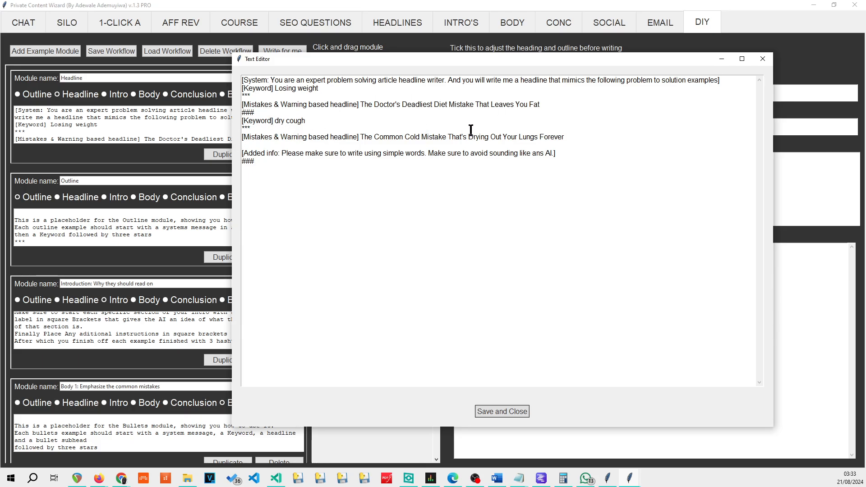
left_click_drag(257, 113, 242, 88)
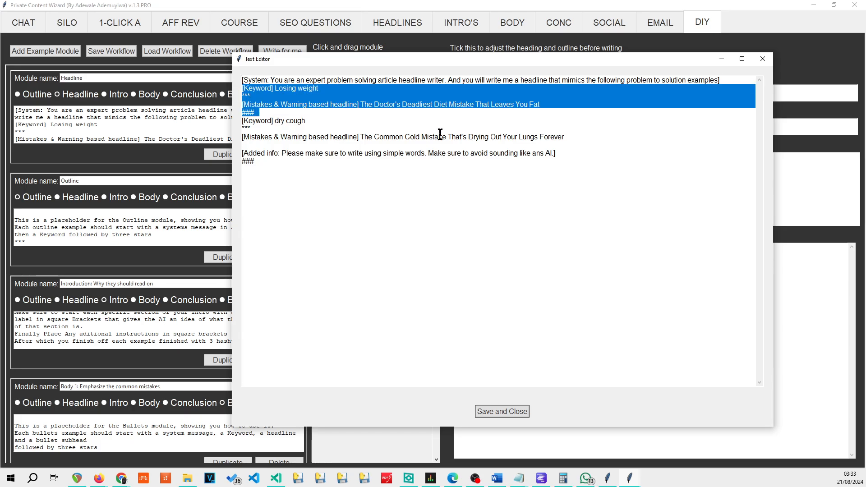
left_click_drag(569, 135, 233, 111)
key("ctrl+c")
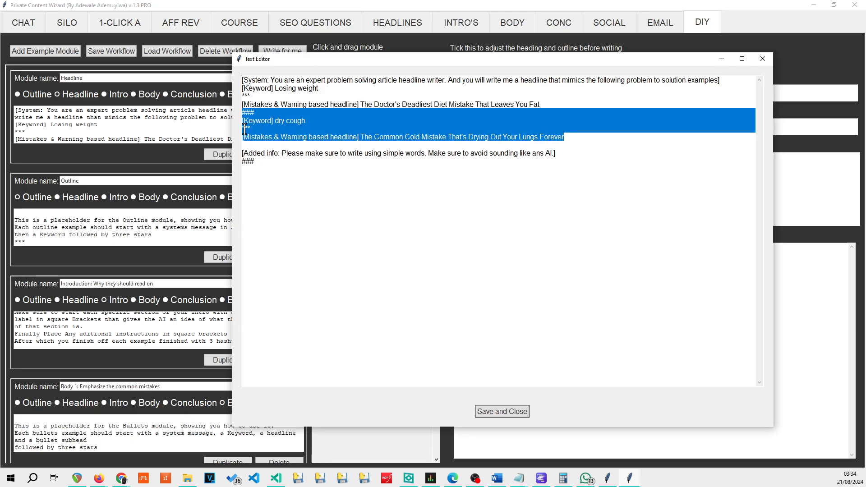
left_click(246, 145)
key("ctrl+v")
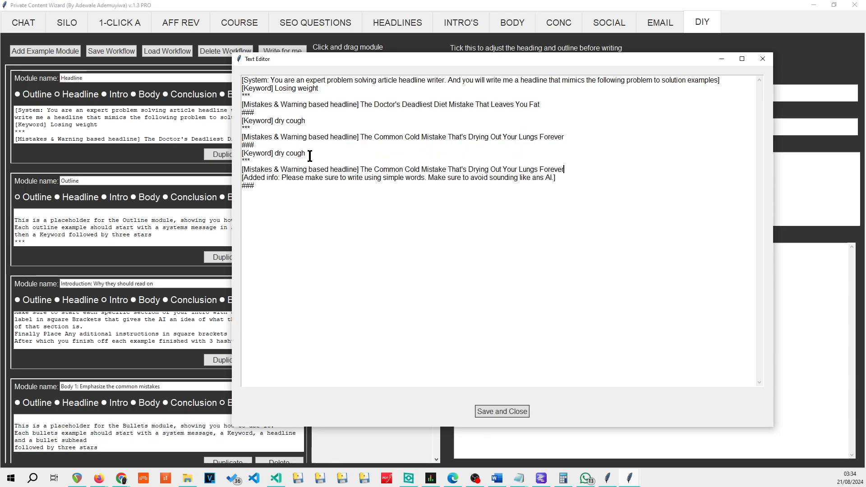
Step: Change the keyword of the duplicated dry cough example to "Film writing"
left_click_drag(305, 154, 276, 156)
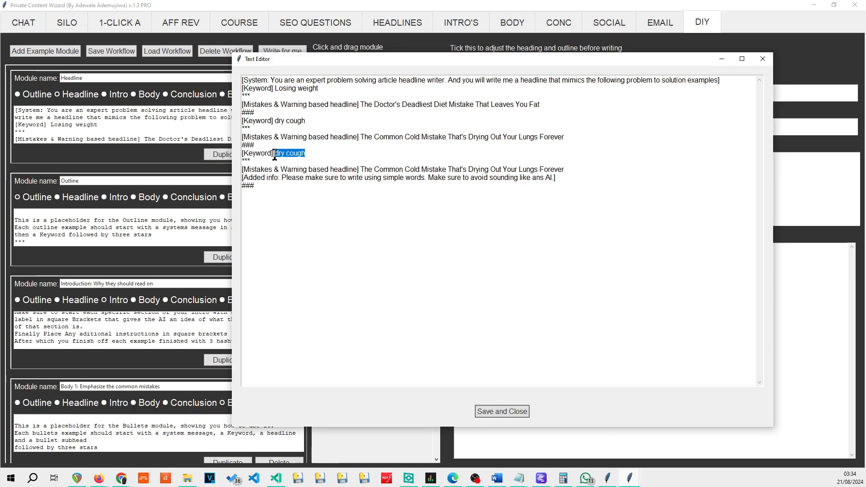
key("BackSpace")
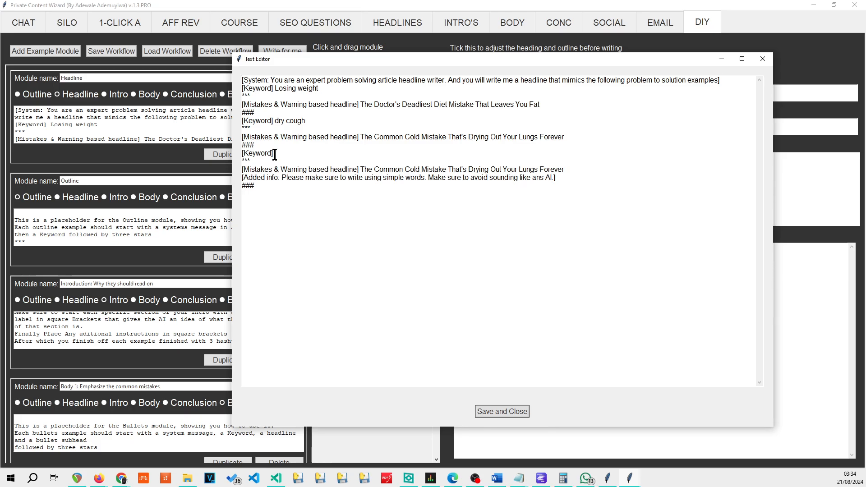
type("Film writing")
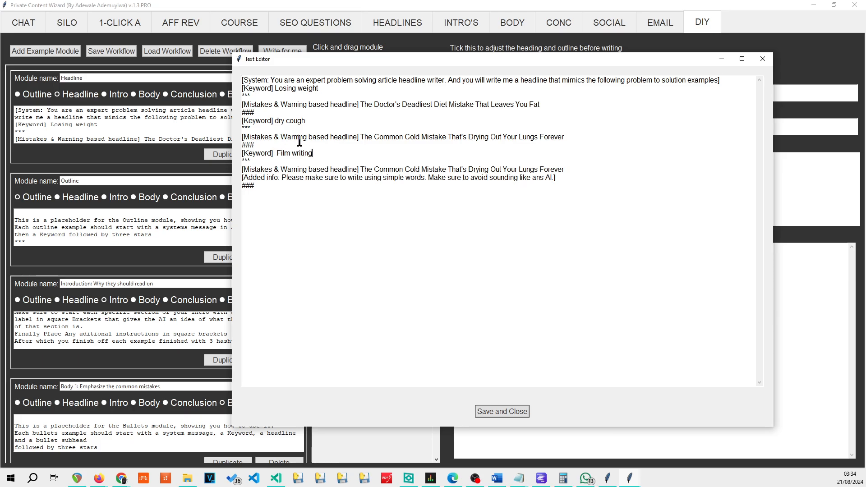
Step: Copy the keyword "Film writing", save and close the Headline module's text, and generate mistakes and warning headlines for that topic
left_click_drag(328, 156, 276, 153)
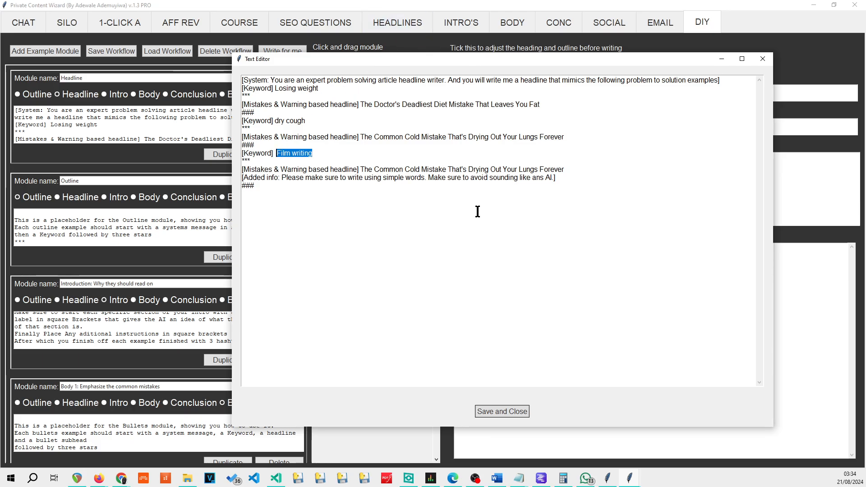
left_click(499, 413)
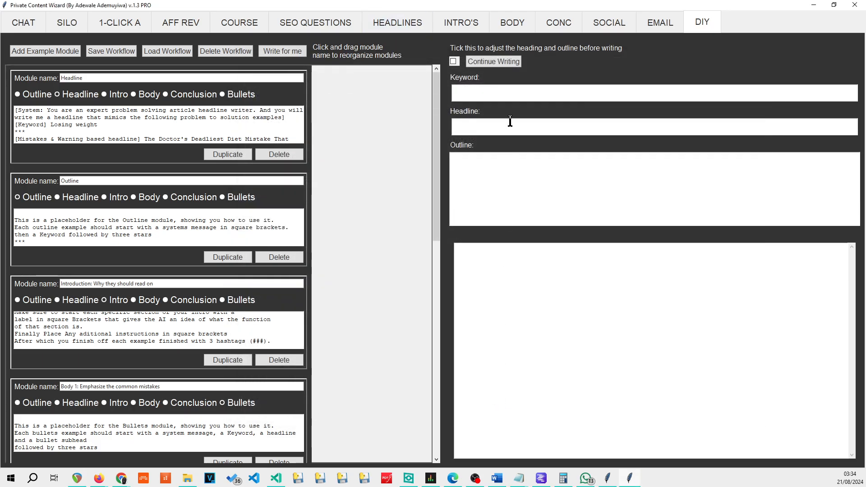
left_click(399, 21)
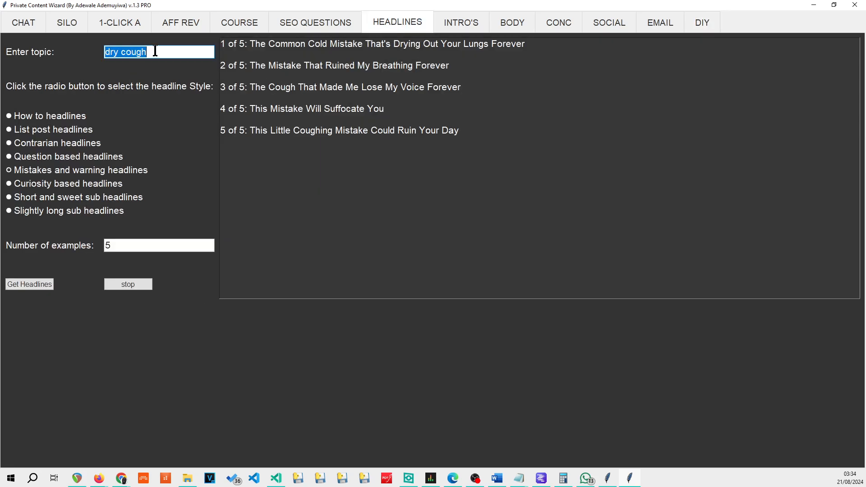
key("ctrl+v")
left_click(37, 285)
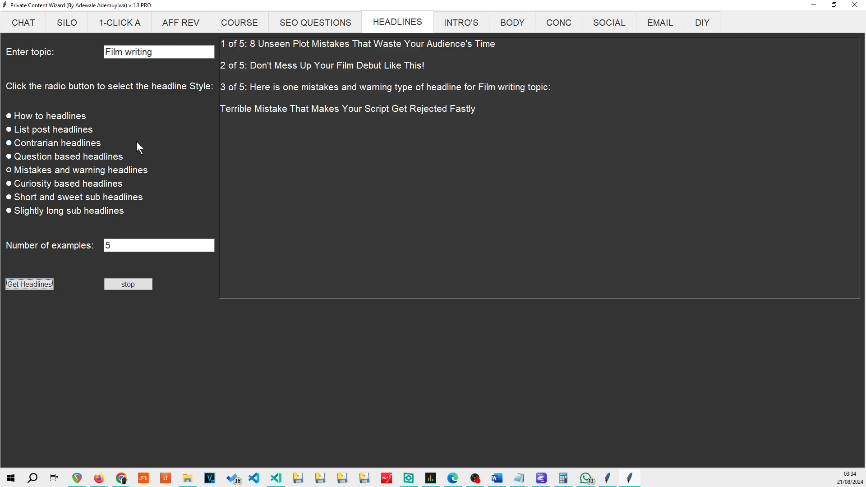
Step: Replace the Film writing example's headline in the Headline module with the generated "Unseen Plot Mistakes That Waste Your Audience's Time"
left_click_drag(259, 45, 526, 42)
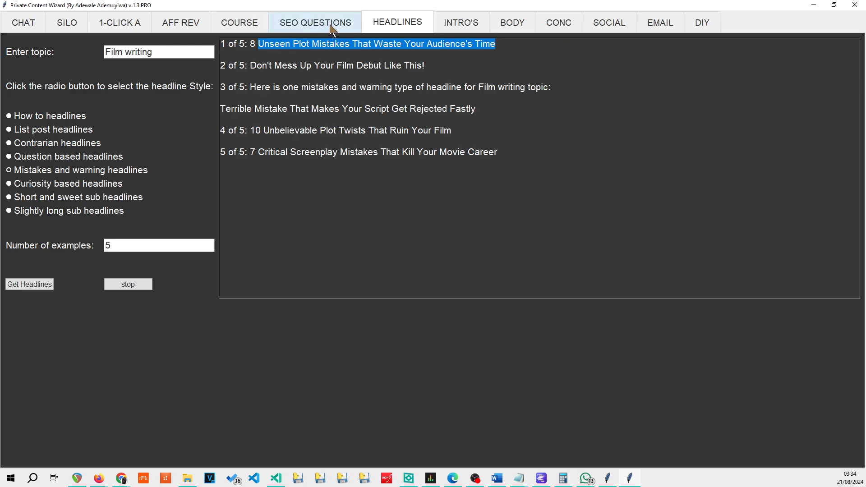
left_click(702, 23)
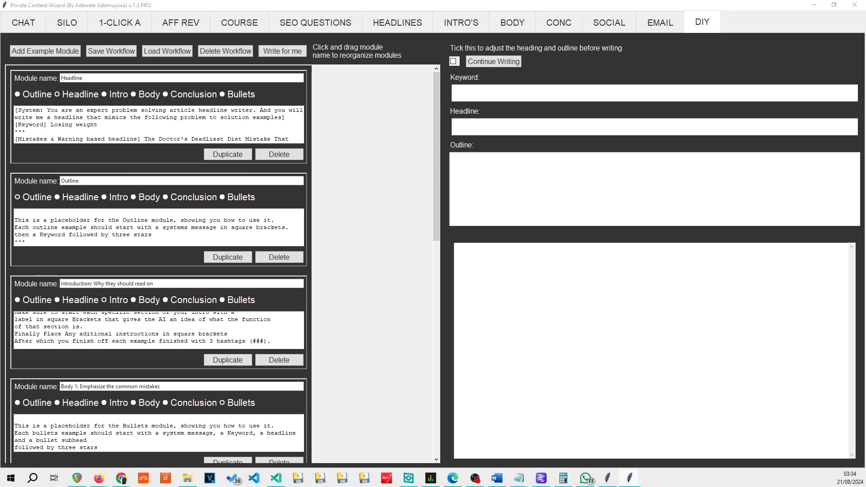
left_click(271, 136)
left_click_drag(270, 138, 612, 4)
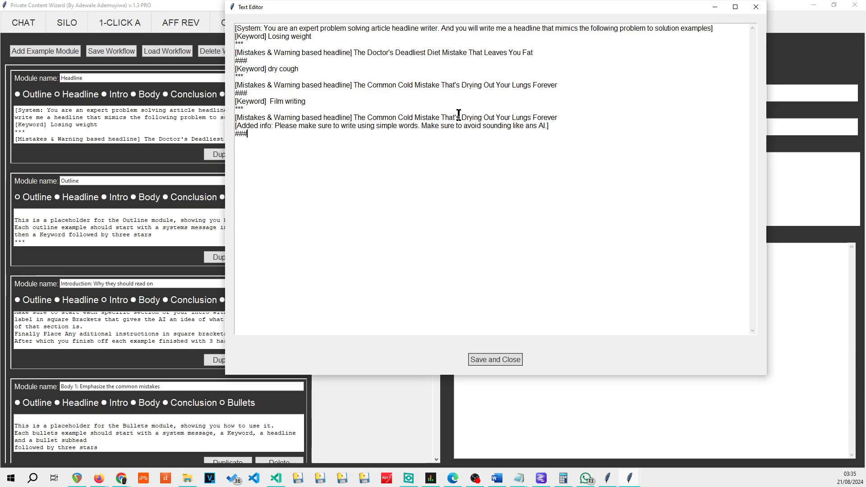
left_click_drag(559, 118, 353, 118)
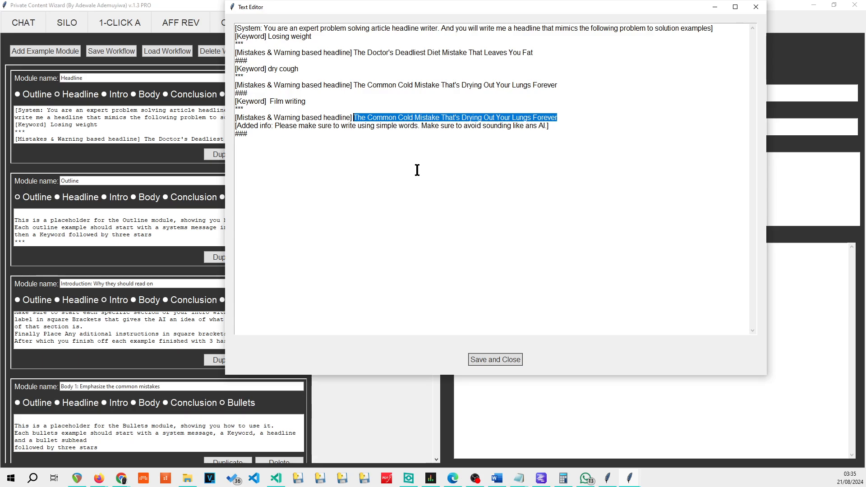
key("ctrl+v")
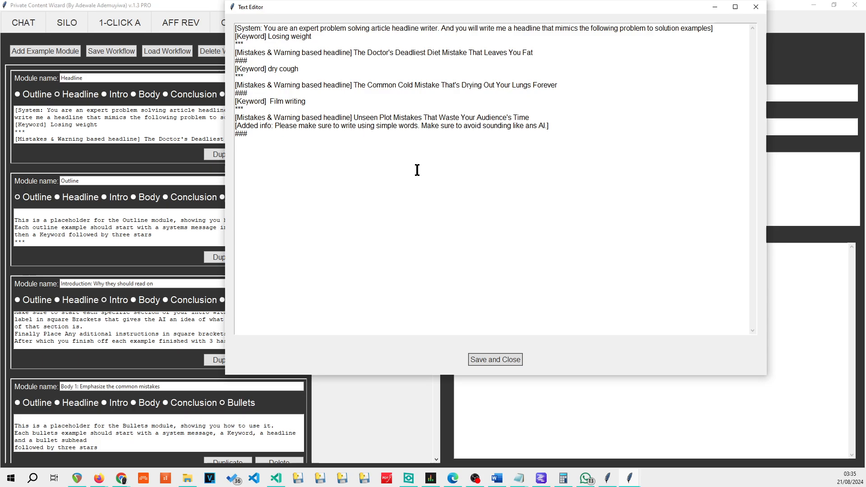
Step: Duplicate the Film writing example above the Added info line and set the copy's keyword to "Cooking boild eggs"
left_click_drag(537, 116, 237, 92)
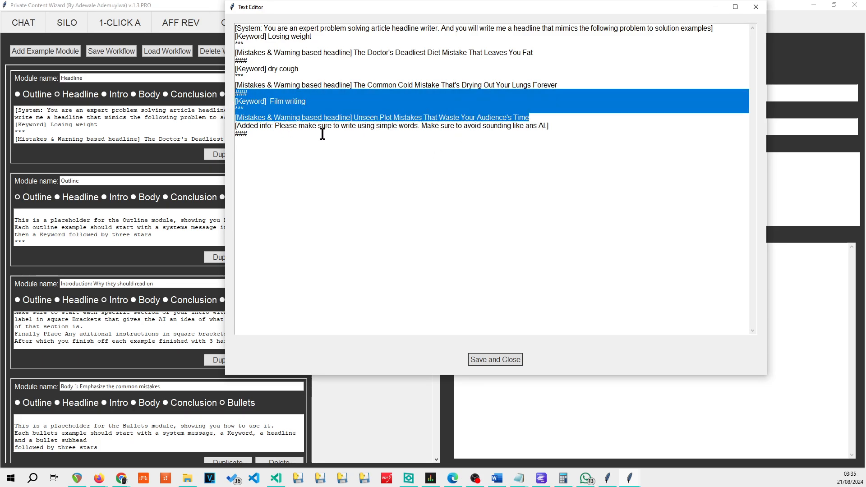
left_click(549, 118)
key("Return")
key("ctrl+v")
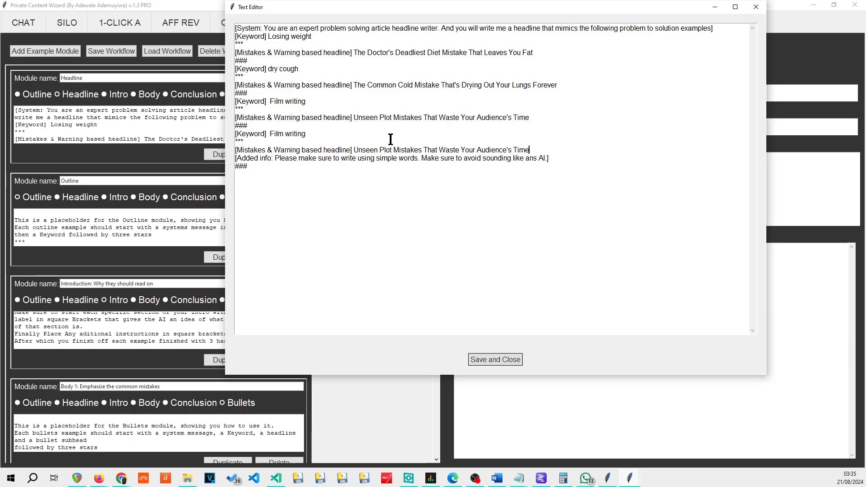
left_click_drag(305, 134, 272, 134)
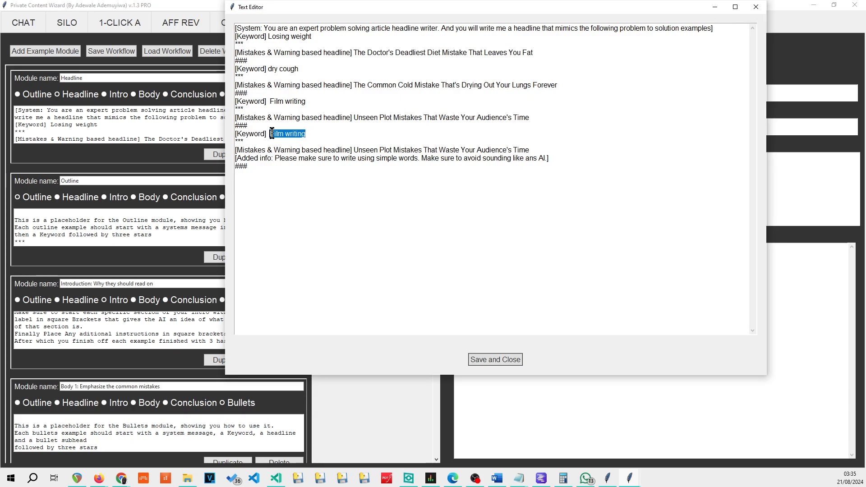
type("Cooking boild eggs")
Step: Copy the keyword "Cooking boild eggs", save and close the module's text, and generate mistakes and warning headlines for that topic
left_click_drag(355, 134, 268, 134)
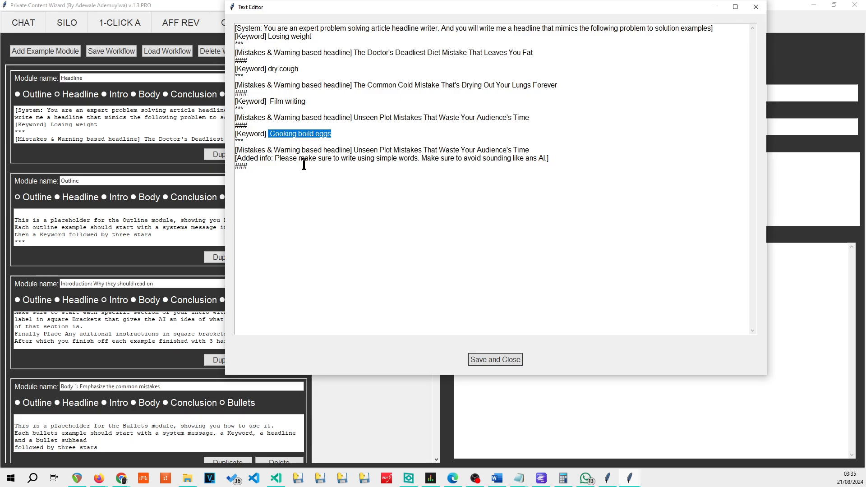
left_click(508, 359)
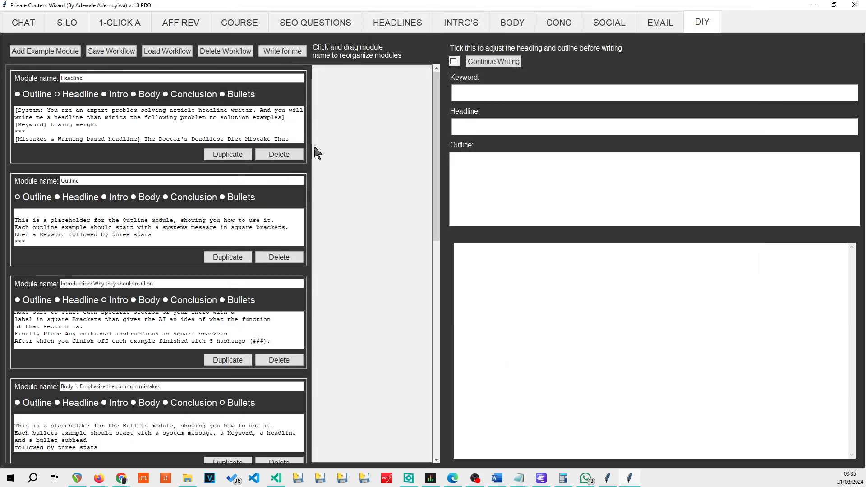
left_click(393, 27)
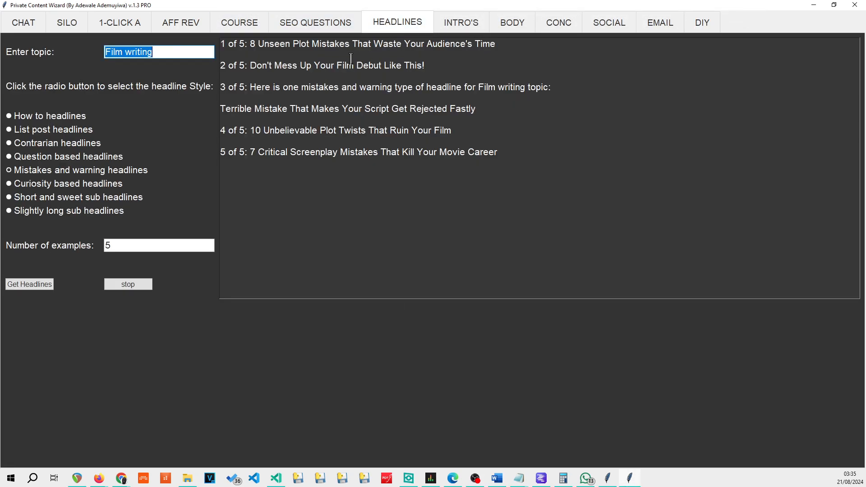
left_click(172, 51)
left_click_drag(173, 52, 68, 66)
key("ctrl+v")
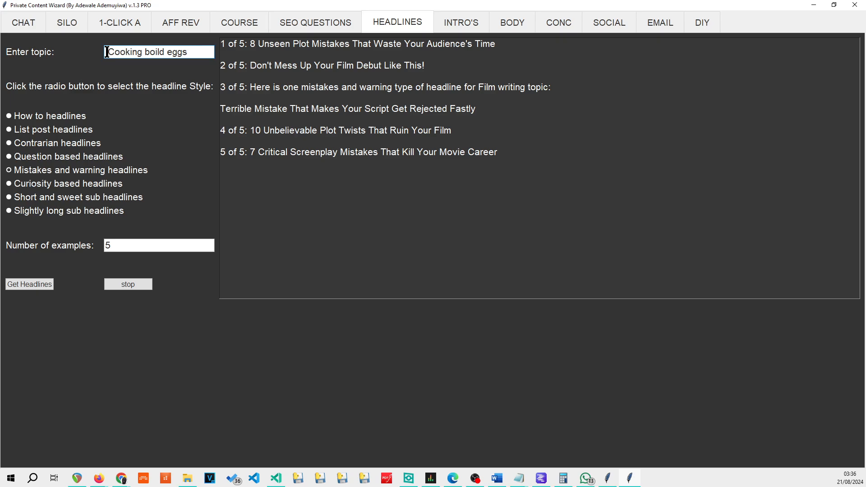
key("BackSpace")
left_click(32, 284)
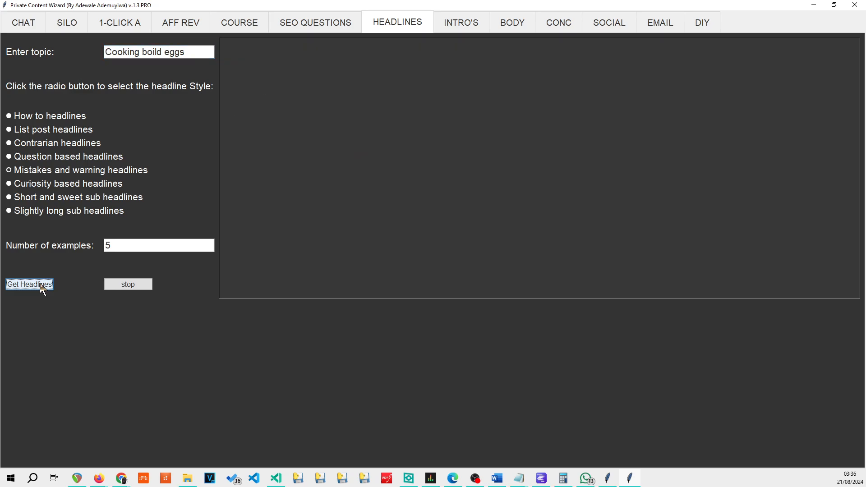
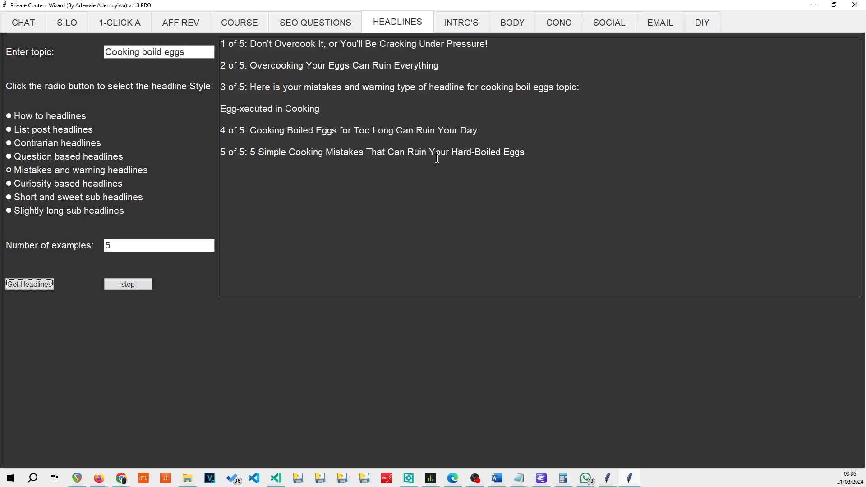
Step: Regenerate the headlines for "Cooking boild eggs" and copy "A Single Mistake That Turns Your Perfect Boiled Eggs Green"
left_click_drag(528, 151, 261, 158)
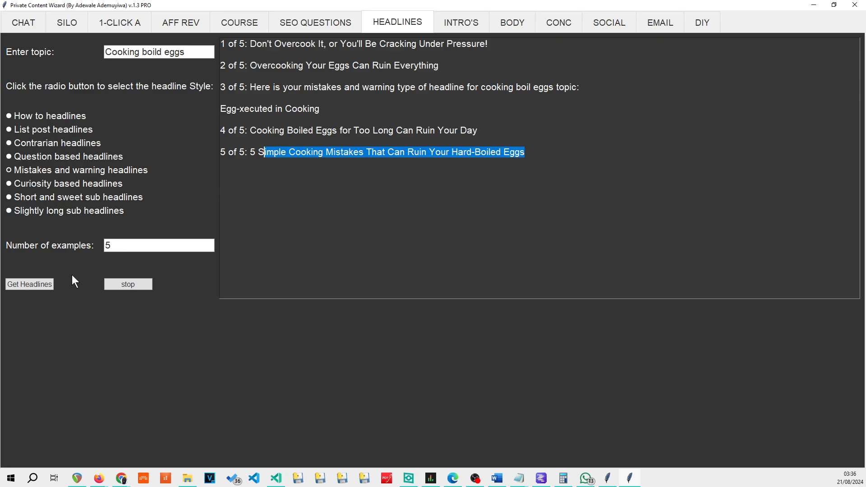
left_click(29, 284)
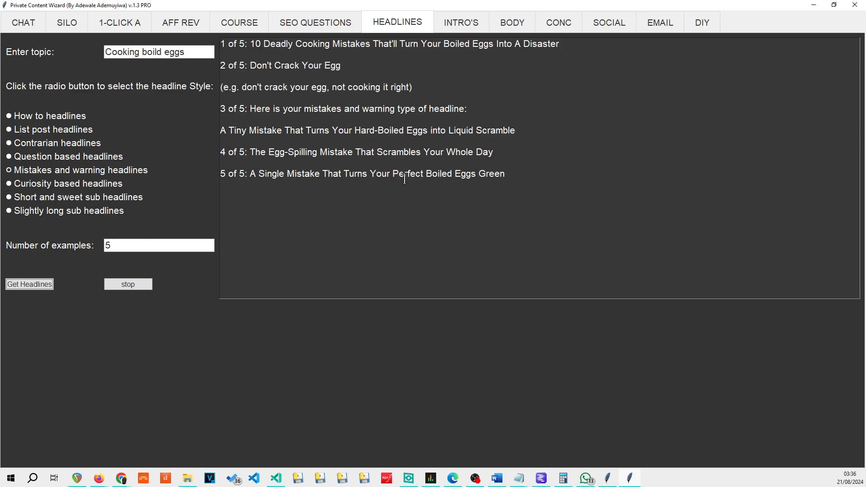
left_click_drag(506, 174, 252, 173)
key("ctrl+c")
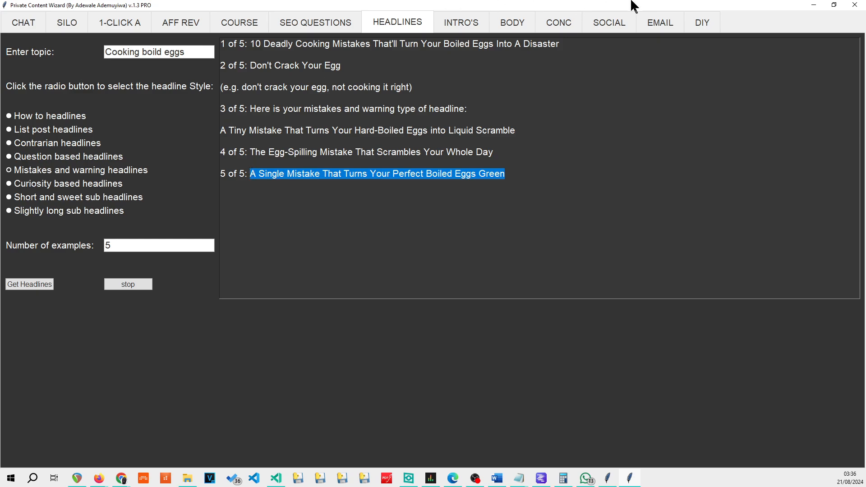
Step: Replace the Cooking boild eggs example's headline in the Headline module with the copied "A Single Mistake That Turns Your Perfect Boiled Eggs Green"
left_click(702, 22)
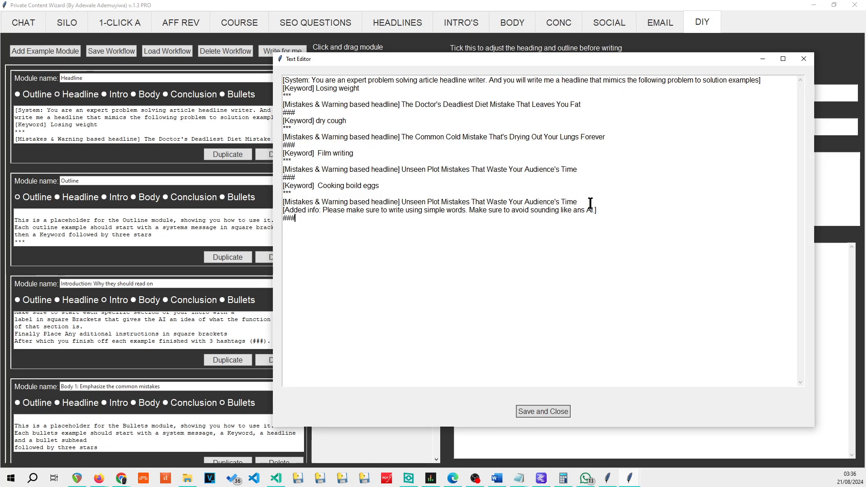
left_click_drag(595, 202, 402, 202)
key("ctrl+v")
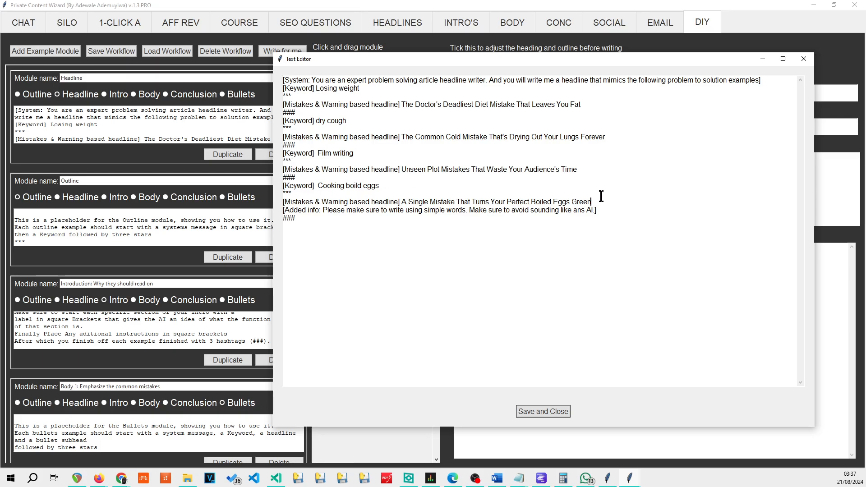
Step: Duplicate the Cooking boild eggs example above the Added info line, and save and close the Headline module's text
left_click_drag(595, 202, 274, 180)
key("ctrl+c")
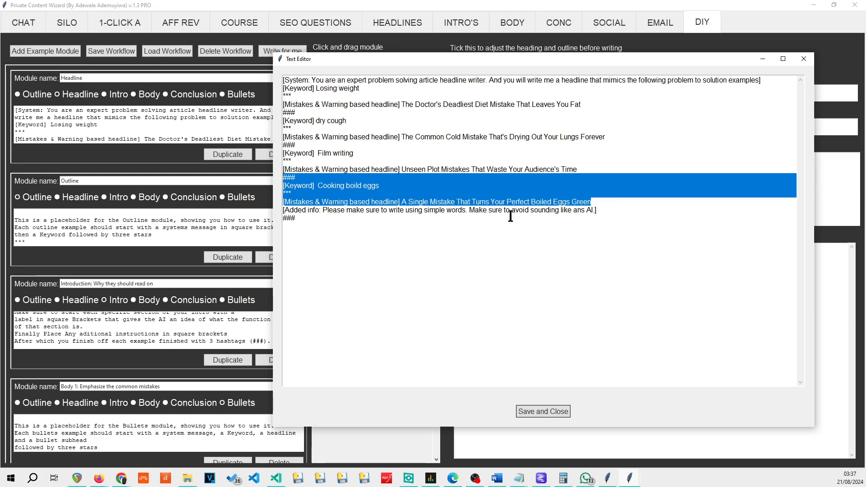
left_click(615, 202)
key("Return")
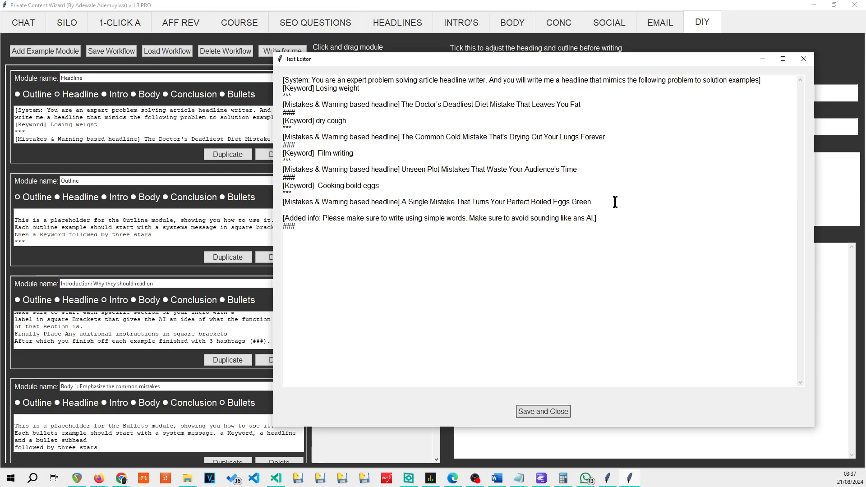
key("ctrl+v")
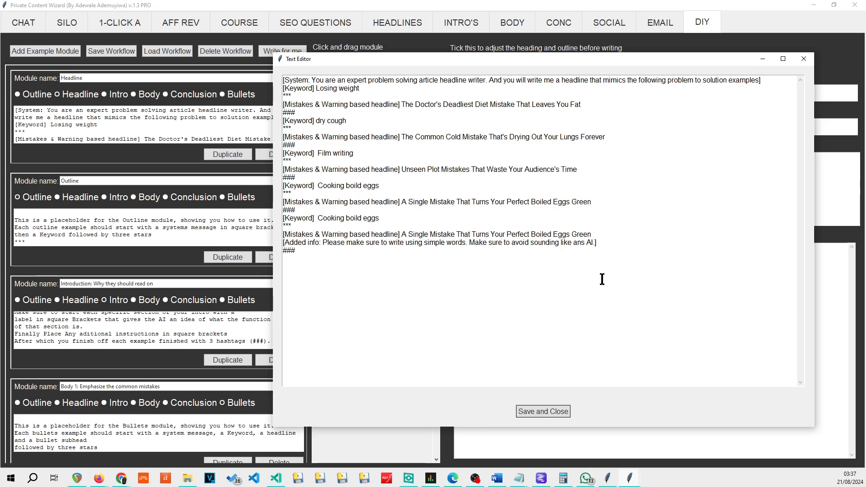
left_click(554, 413)
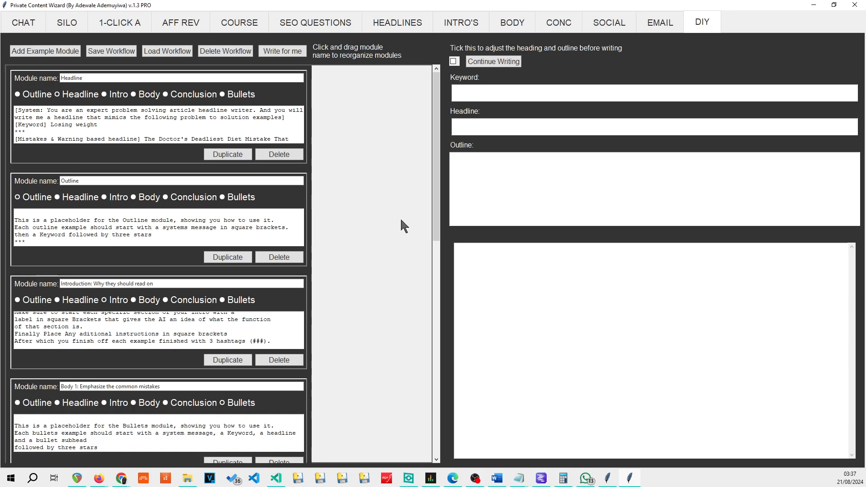
Step: Reopen the Headline module's text and set the last example's keyword to "Running faster"
left_click(264, 124)
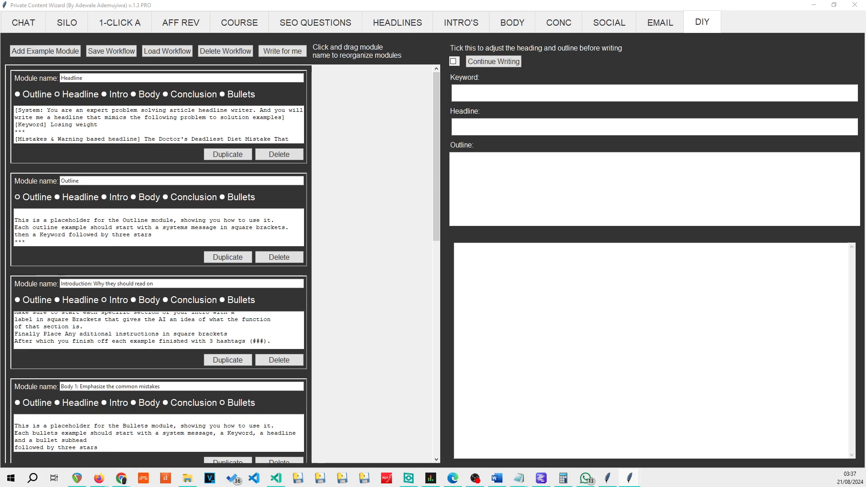
left_click_drag(409, 83, 521, 62)
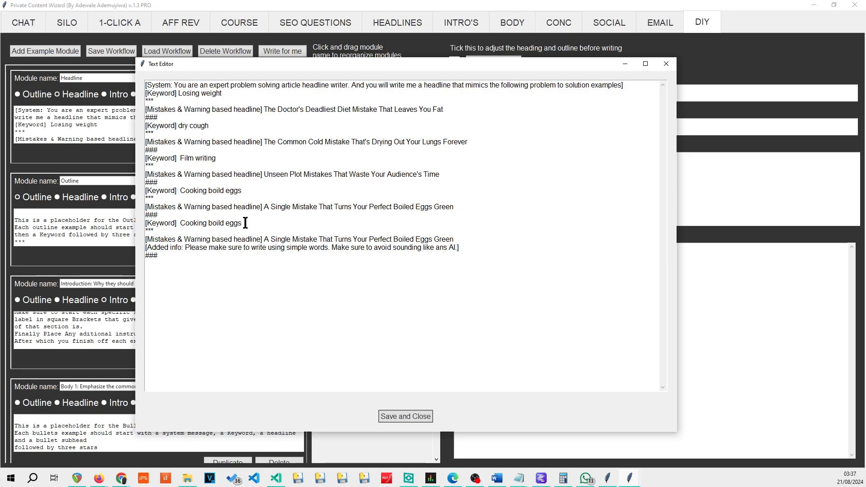
left_click_drag(242, 223, 180, 223)
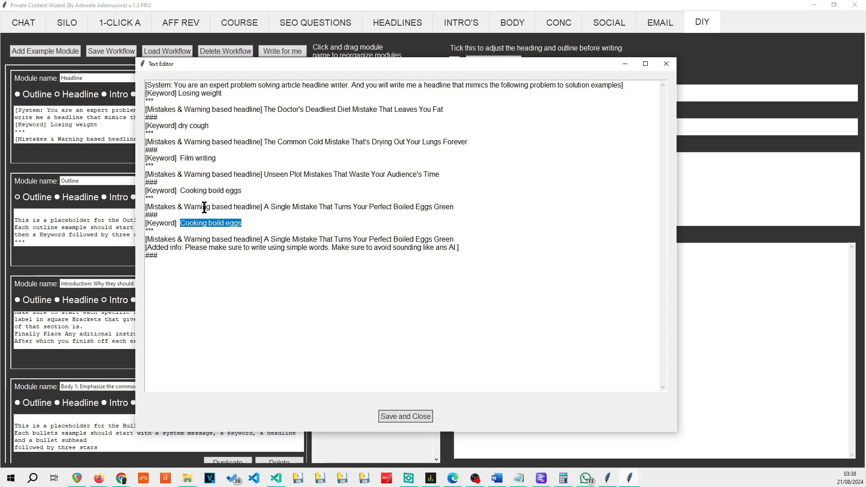
left_click_drag(253, 225, 179, 221)
type("Runn")
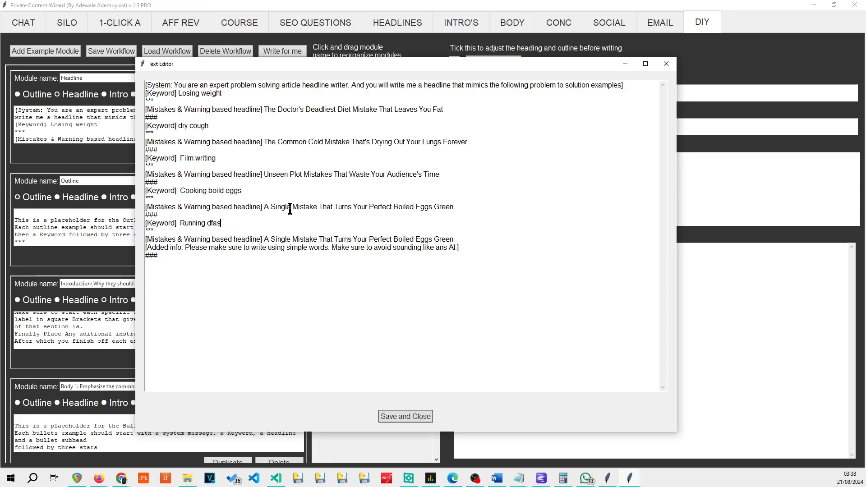
type("ing dfaster")
left_click(211, 223)
key("BackSpace")
key("BackSpace")
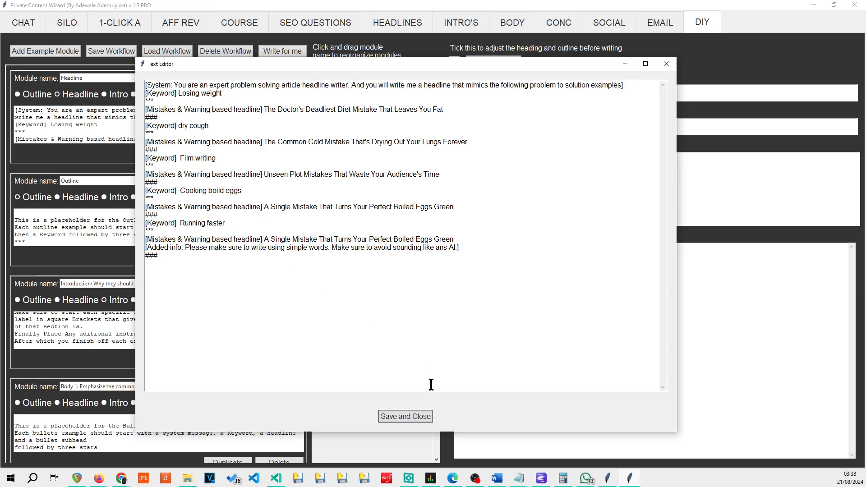
Step: Remove the extra space before the Running faster, Cooking boild eggs and Film writing keywords
left_click_drag(246, 226, 178, 225)
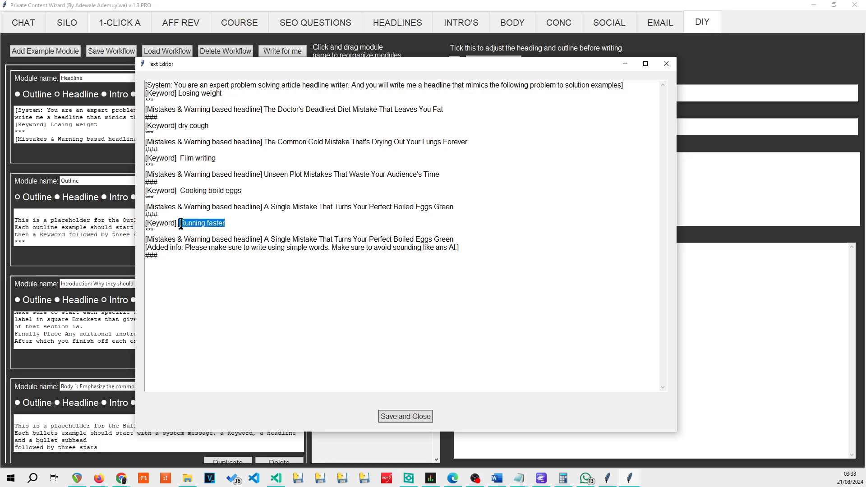
left_click(181, 225)
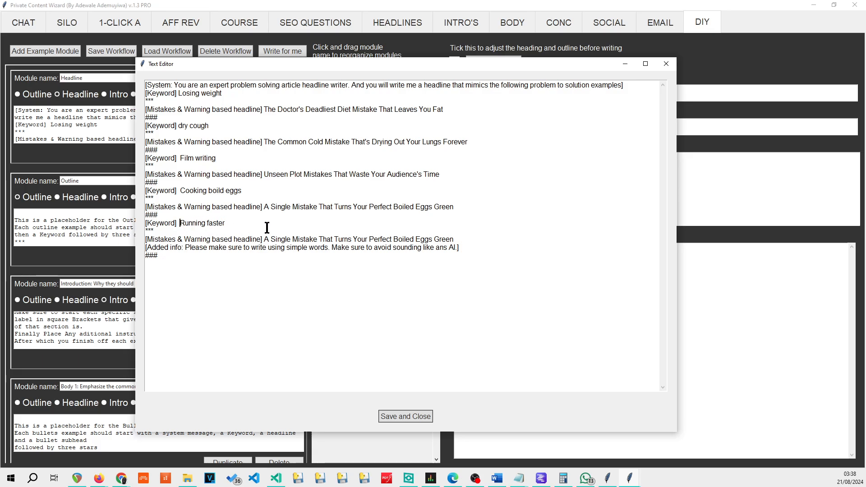
key("BackSpace")
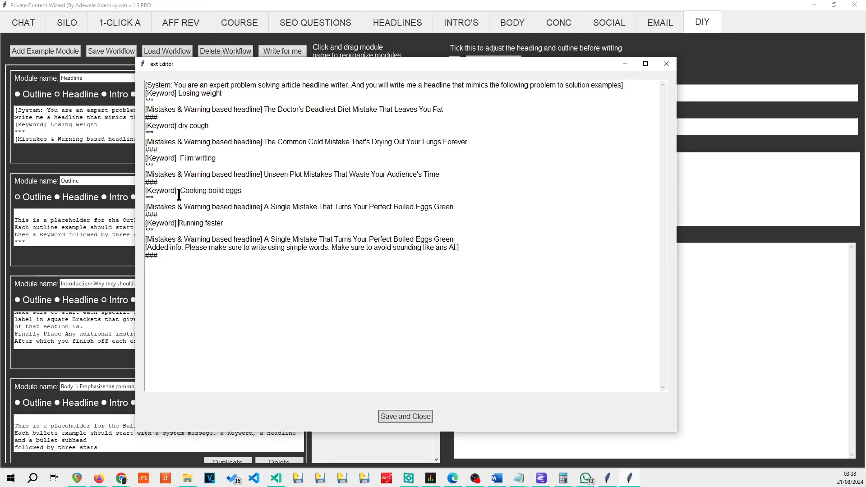
left_click(182, 189)
key("BackSpace")
left_click(182, 159)
key("BackSpace")
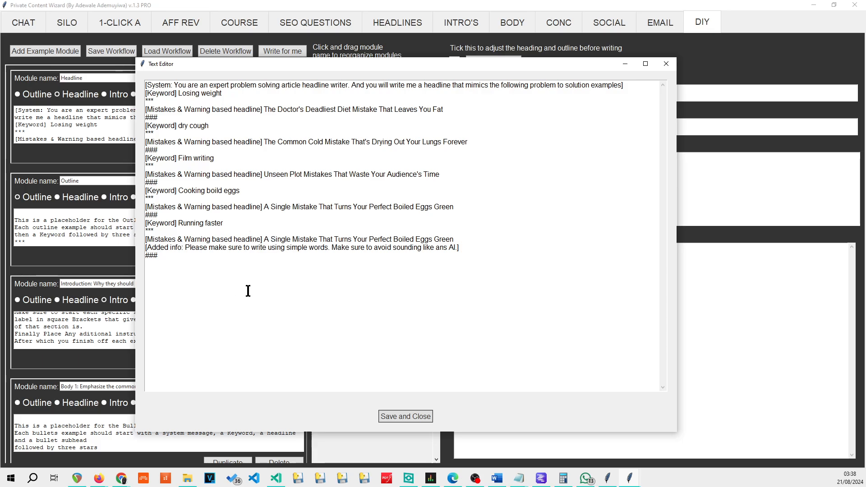
Step: Copy the keyword "Running faster", and save and close the Headline module's text
left_click(276, 292)
left_click_drag(224, 223, 178, 223)
key("ctrl+c")
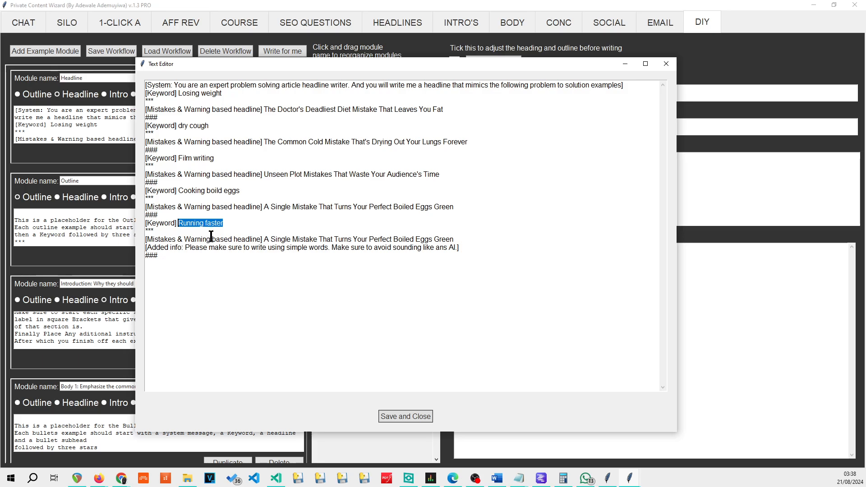
left_click(405, 416)
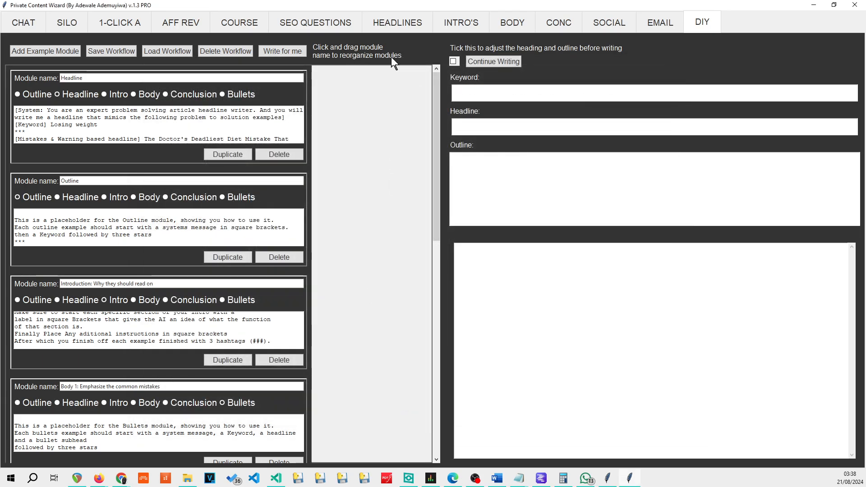
Step: Generate three rounds of five mistakes and warning headlines for the topic "Running faster"
left_click(398, 21)
key("ctrl+v")
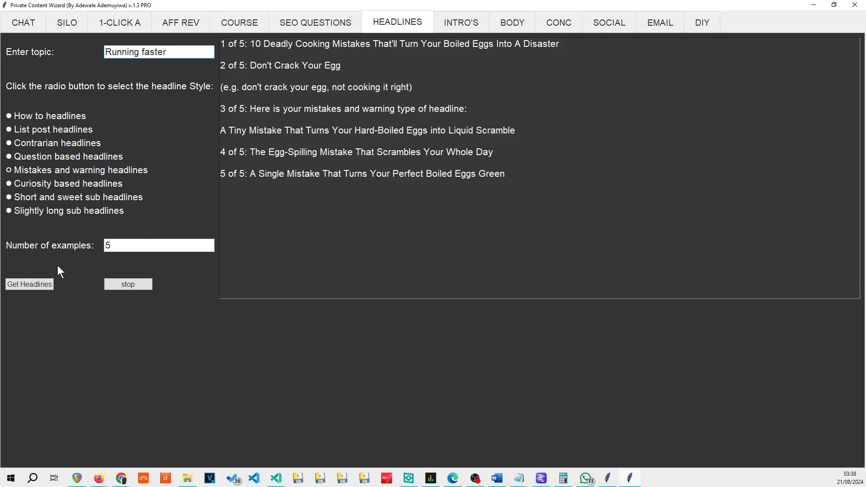
left_click(38, 286)
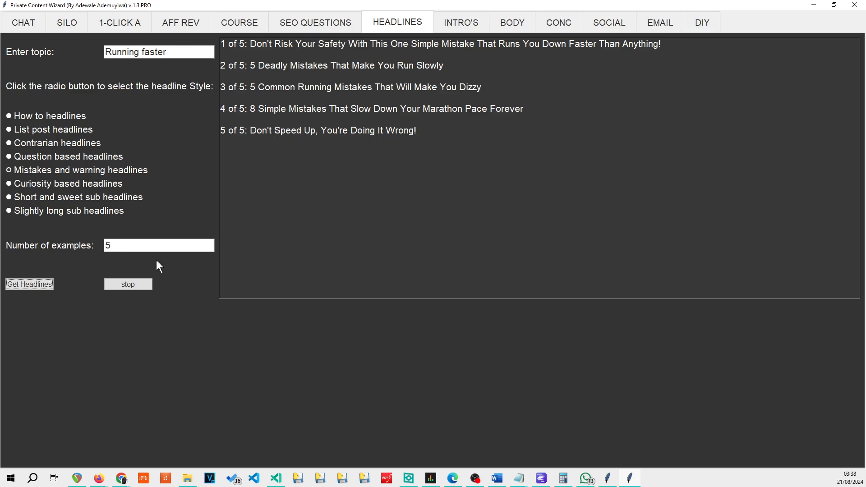
left_click(40, 284)
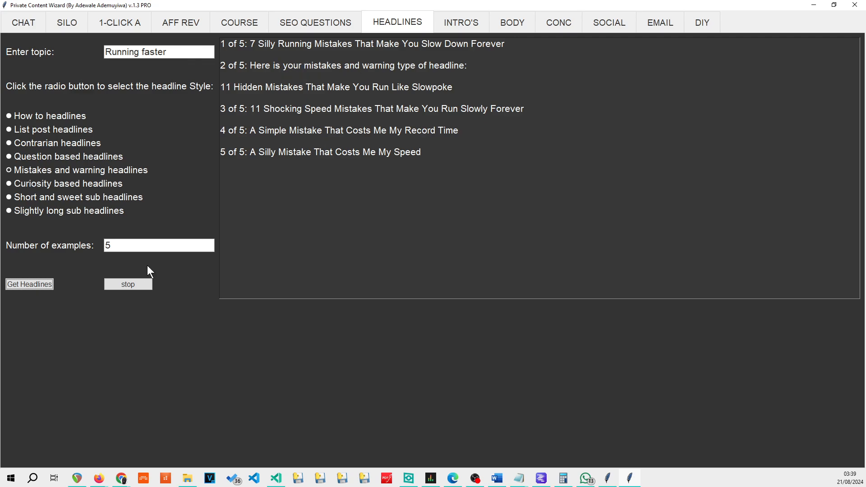
left_click(43, 283)
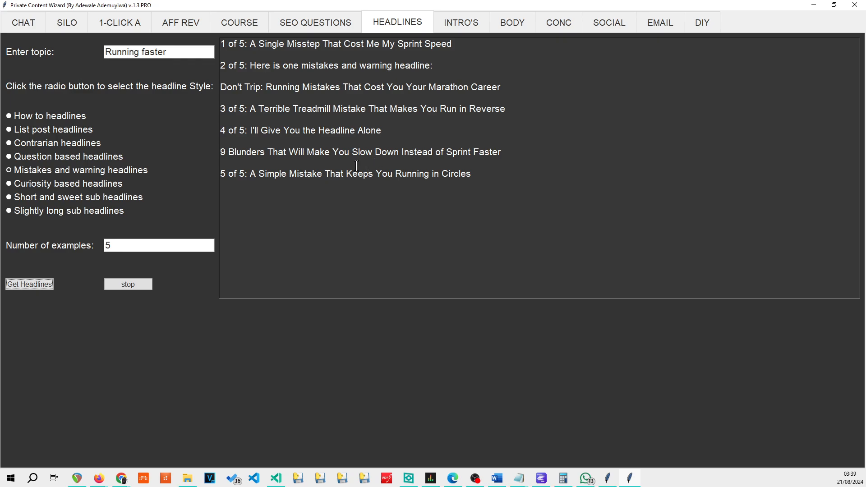
Step: Generate question based headlines for "Running faster" and highlight the phrases "Sacrificing Your Lifestyle" and "Your Endurance"
left_click(14, 157)
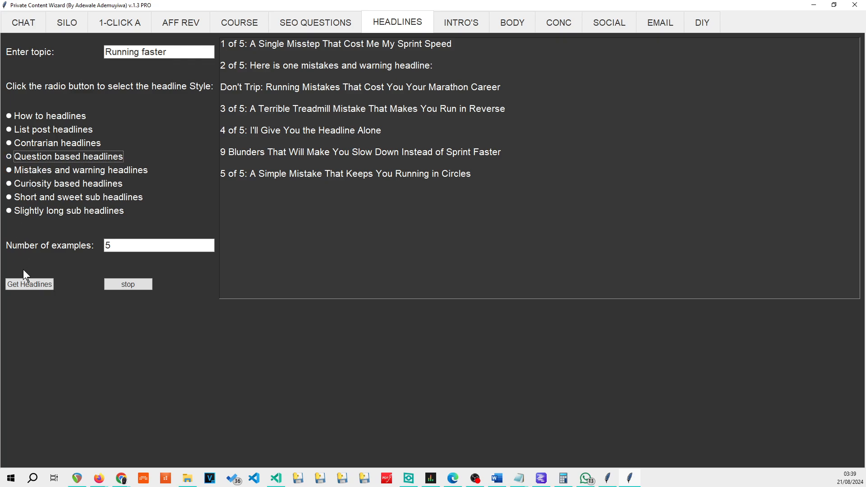
left_click(30, 285)
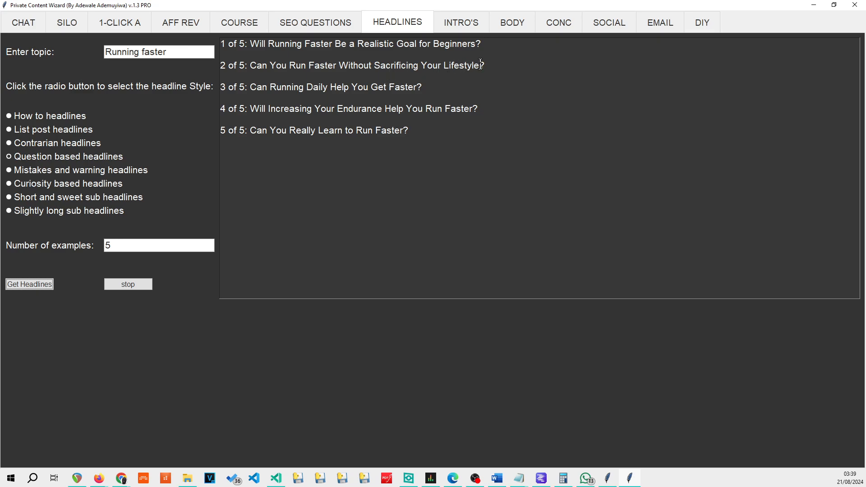
left_click_drag(480, 64, 371, 63)
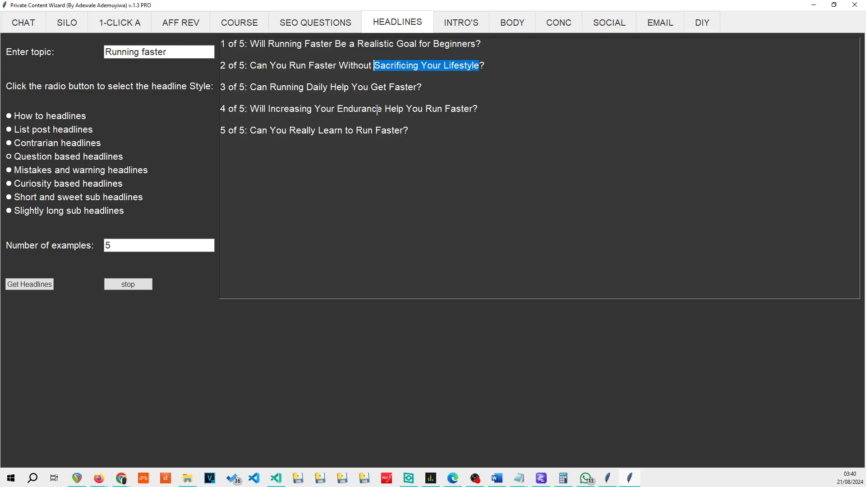
left_click_drag(377, 111, 317, 106)
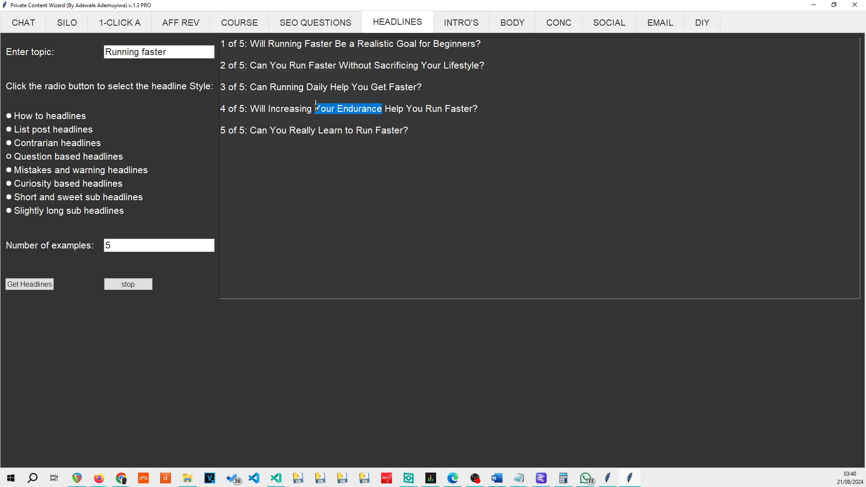
Step: Replace the Running faster example's headline in the Headline module with "Common running mistakes the destroys your endurance"
left_click(702, 22)
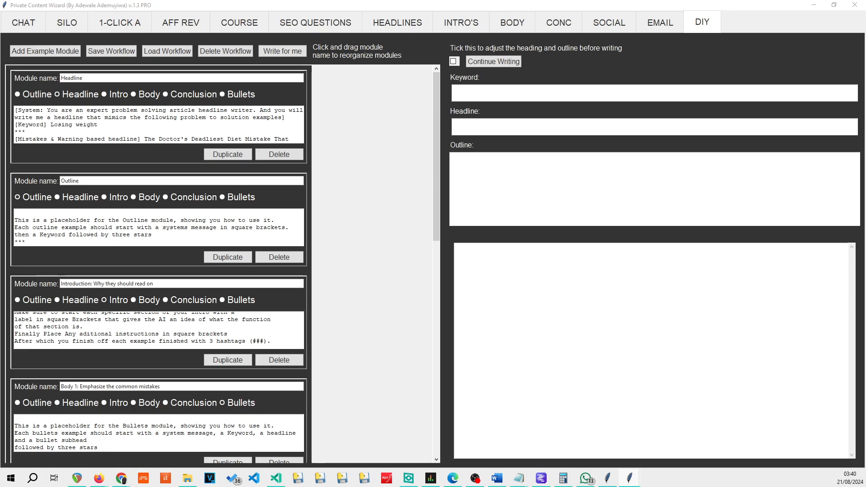
left_click_drag(0, 121, 522, 39)
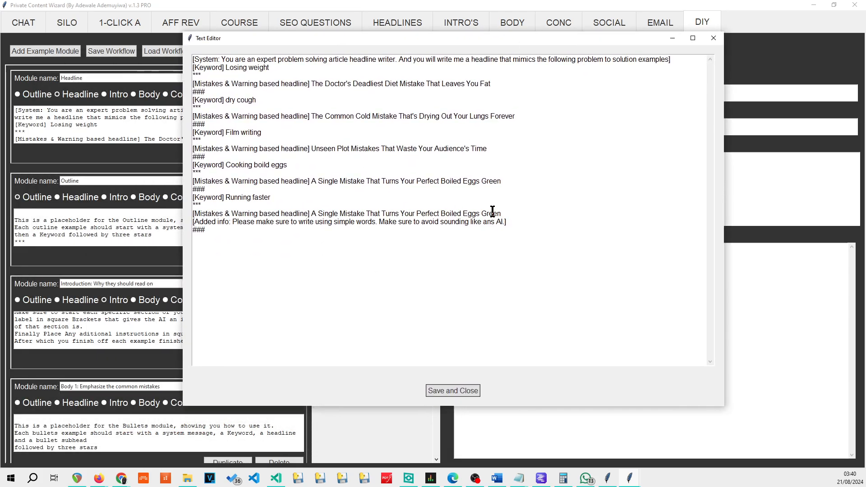
left_click_drag(510, 212, 311, 213)
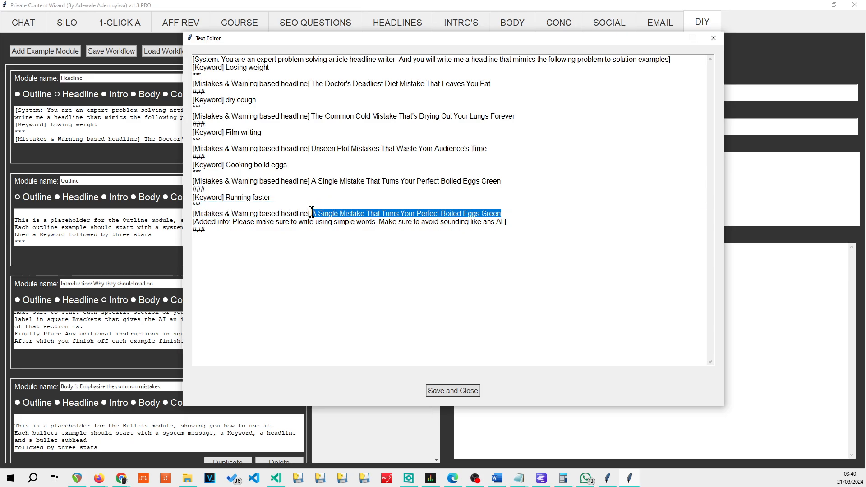
type("Common ")
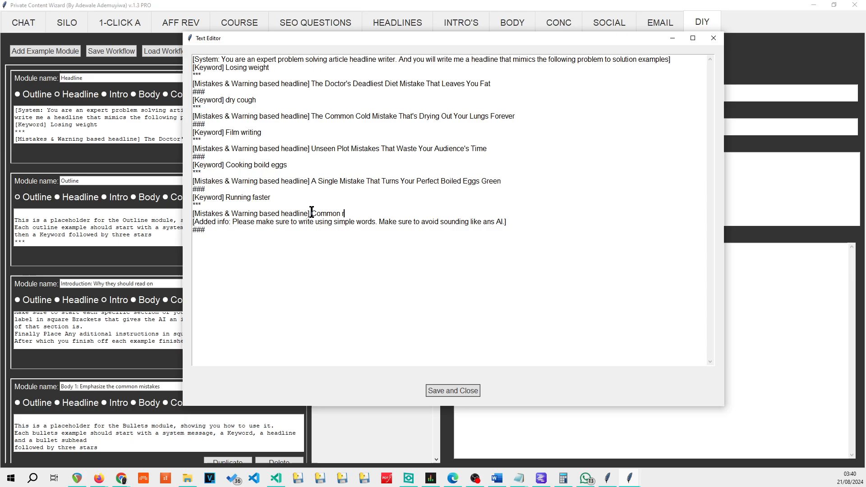
type("runni")
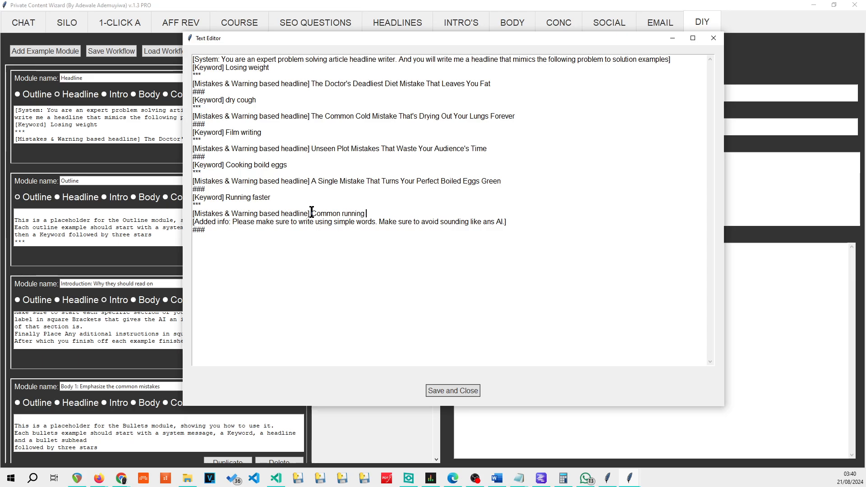
type("ng mistakes the d")
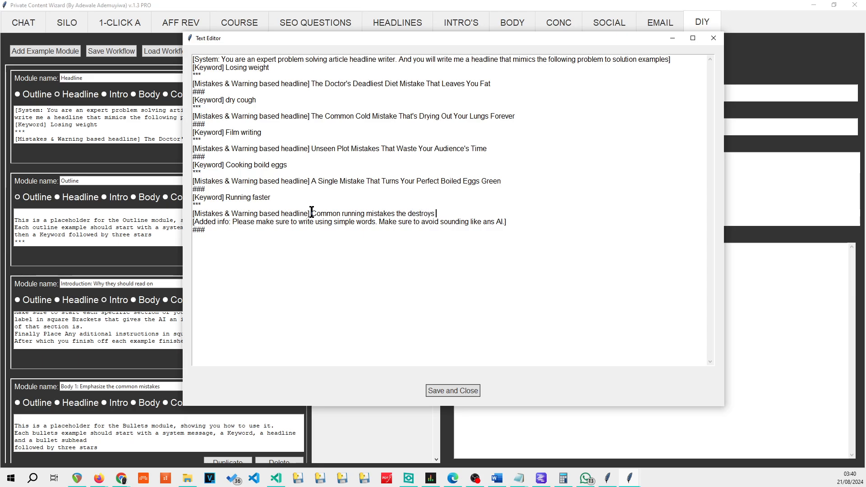
type("estroys")
key("BackSpace")
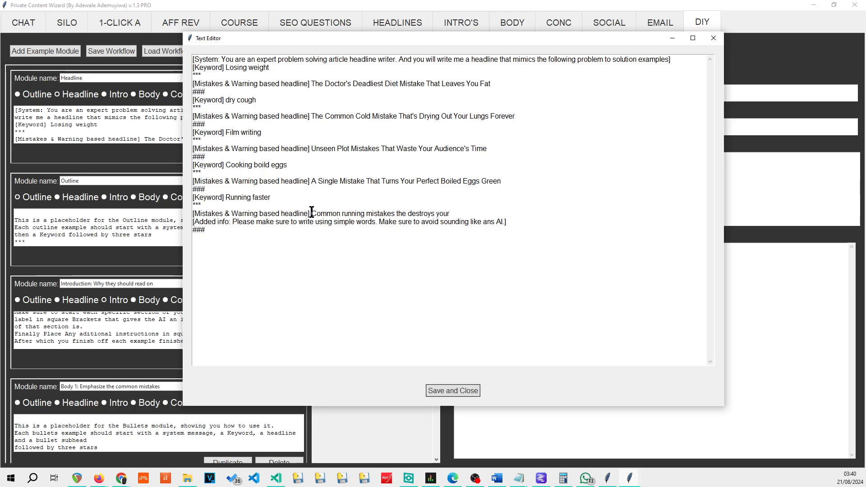
type("your enduran")
Step: Capitalize the initial letters of "Running", "Mistakes", "Destroys" and "Endurance" in the Running faster example's headline
type("R")
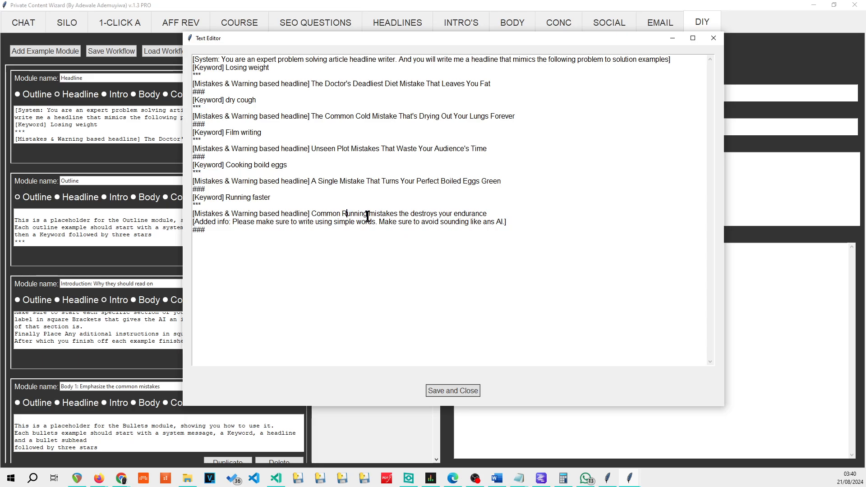
left_click_drag(370, 213, 377, 213)
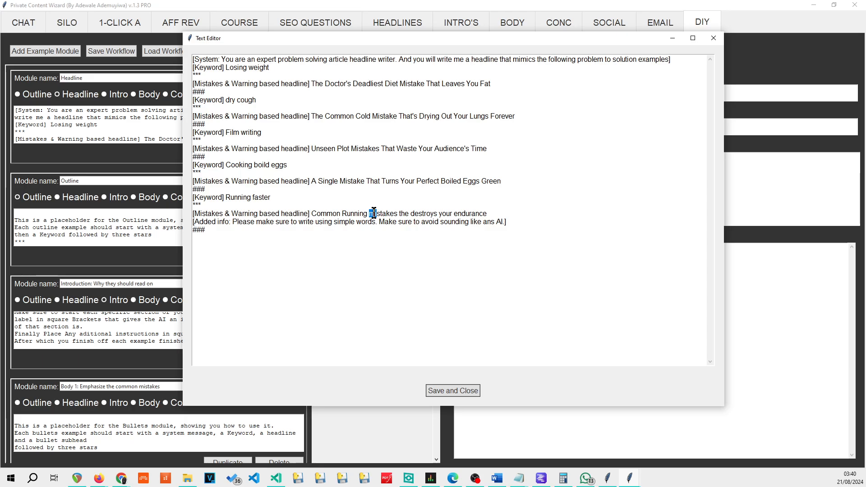
type("M")
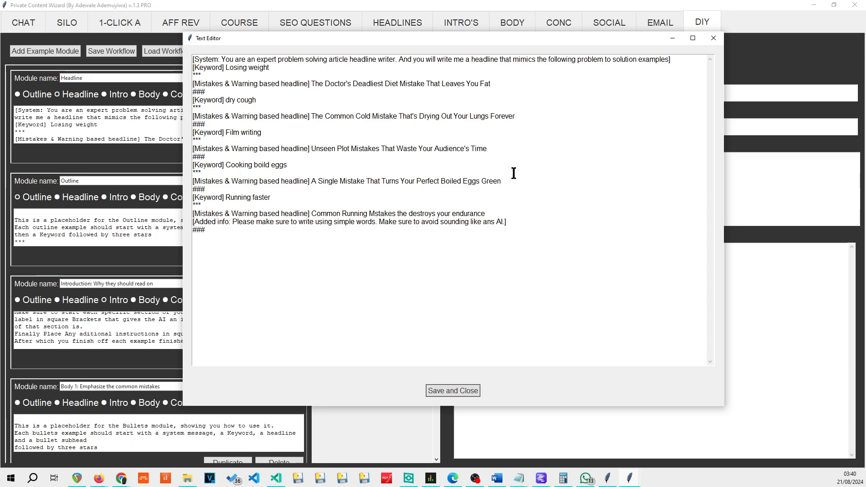
type("i")
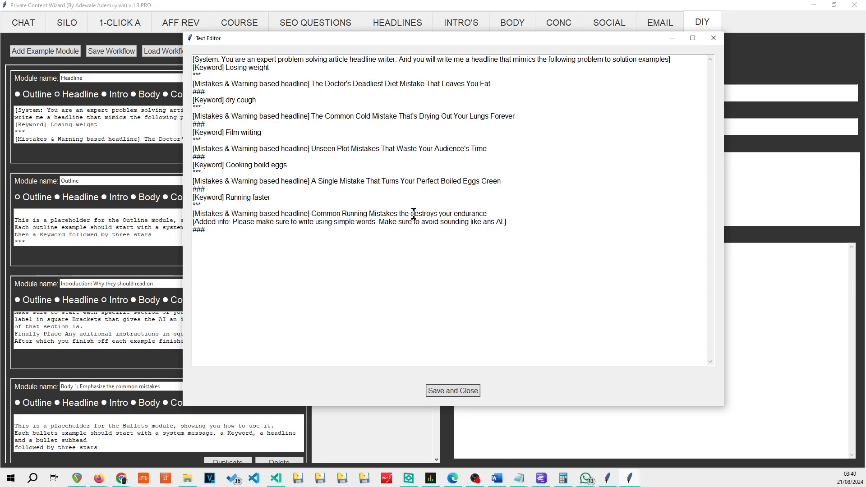
left_click_drag(415, 214, 412, 213)
type("D")
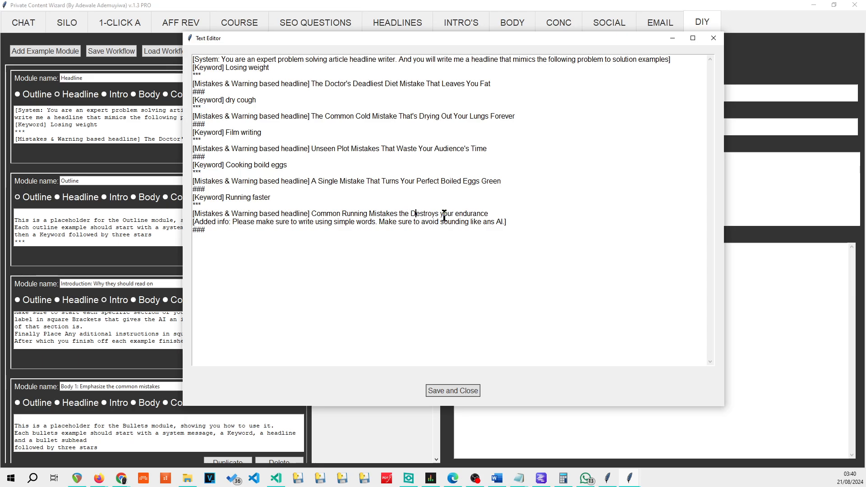
left_click_drag(459, 213, 455, 214)
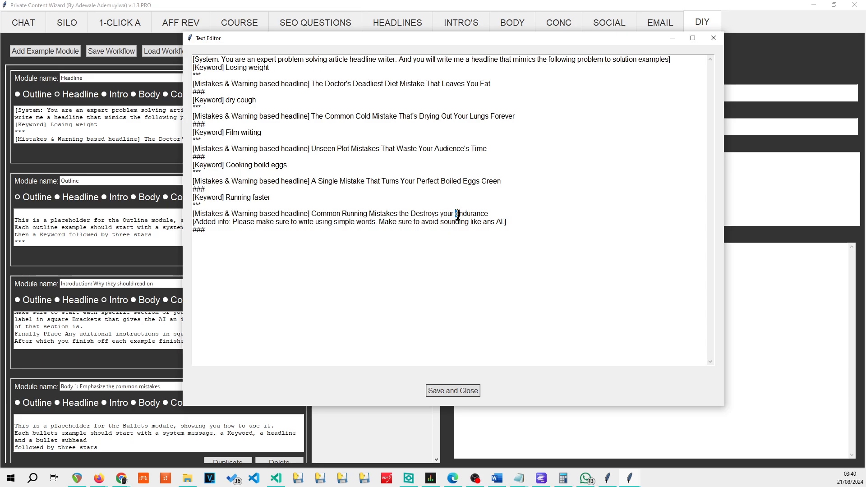
type("E")
Step: Reword the Running faster headline to "Little-known Running Mistakes the Destroy your Endurance", and save and close the Headline module's text
left_click_drag(341, 213, 312, 213)
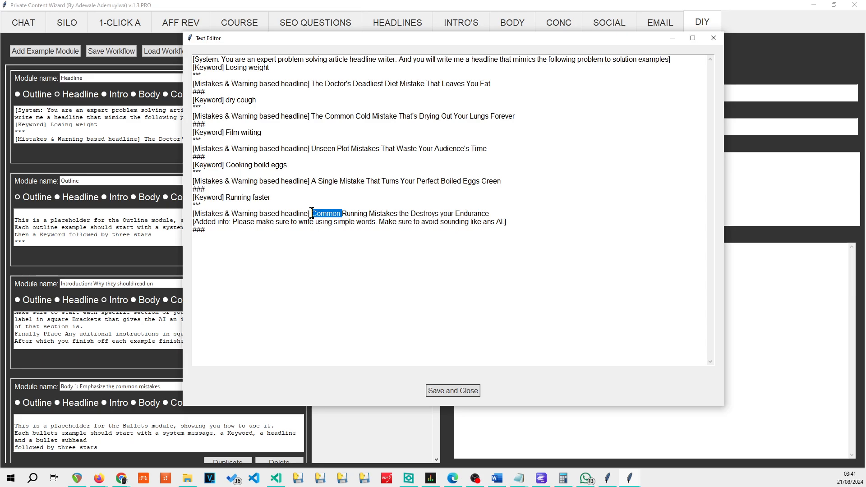
type("Little ")
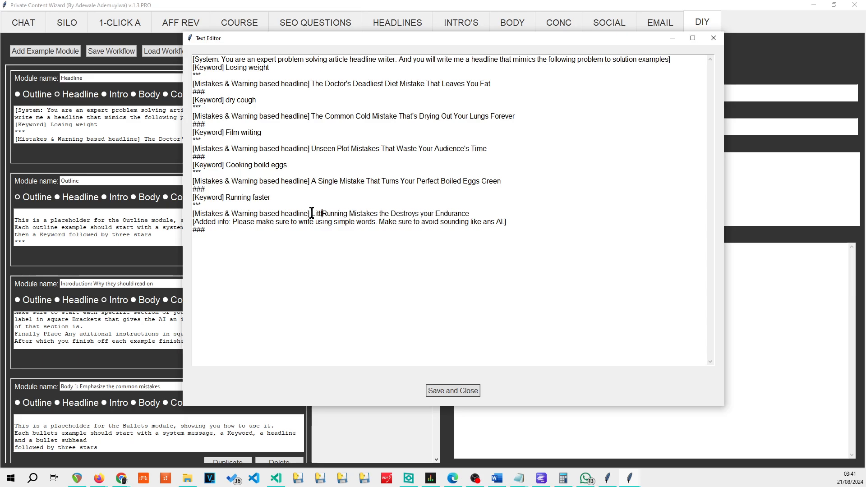
type("known")
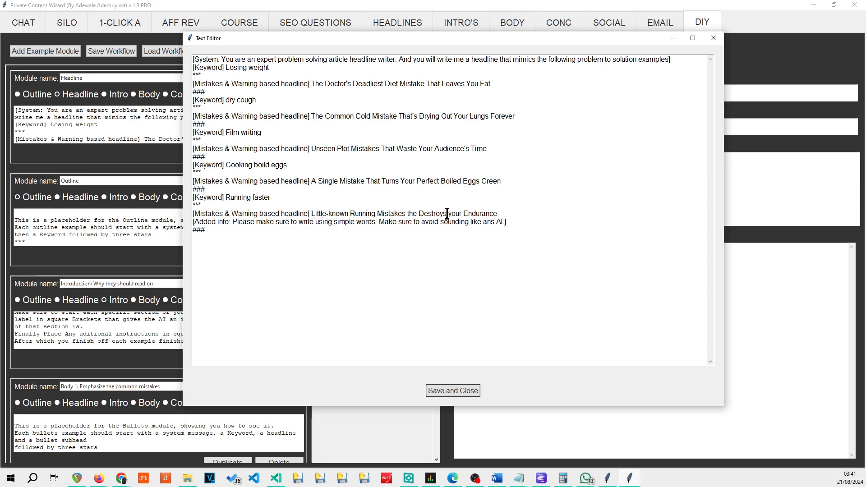
key("BackSpace")
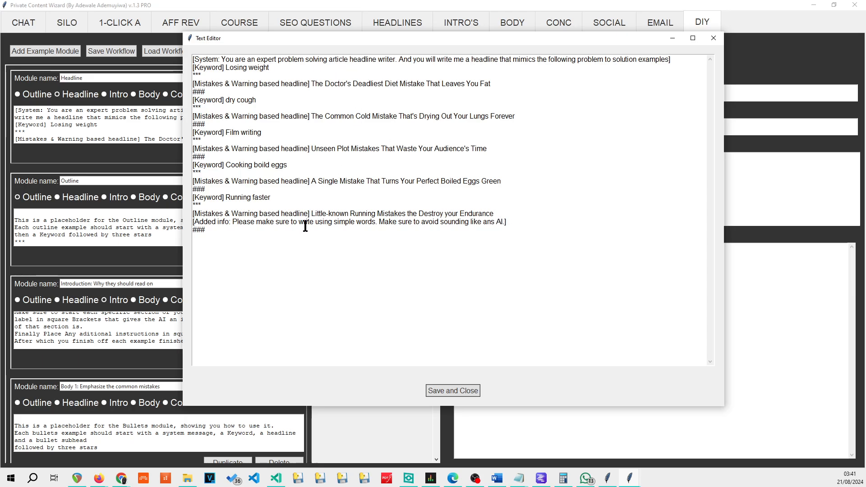
left_click(466, 392)
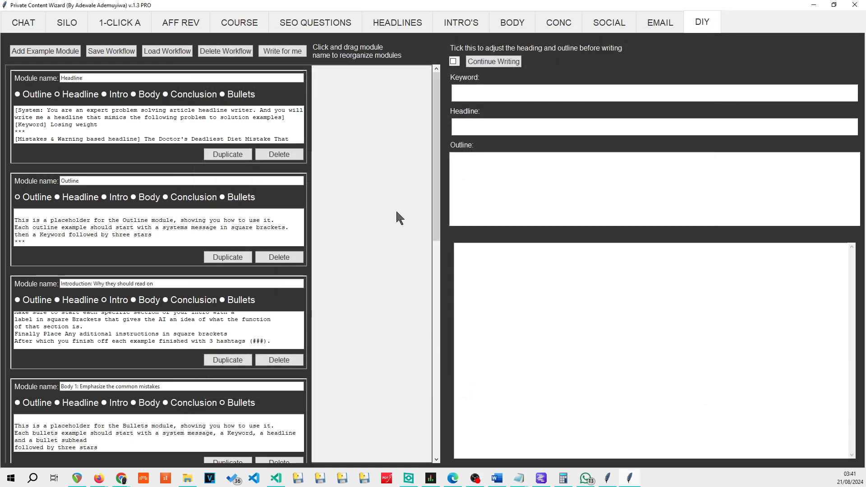